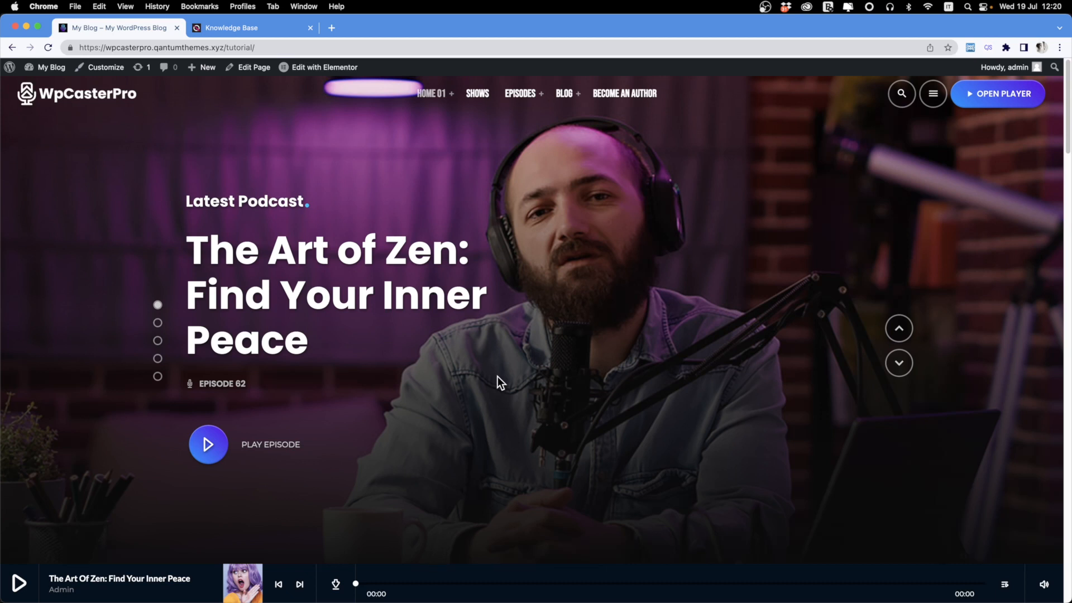
Step: Open the "Podcast and series structure" article from the manual's Podcasts and Episodes section in a new tab and switch to it
left_click(213, 27)
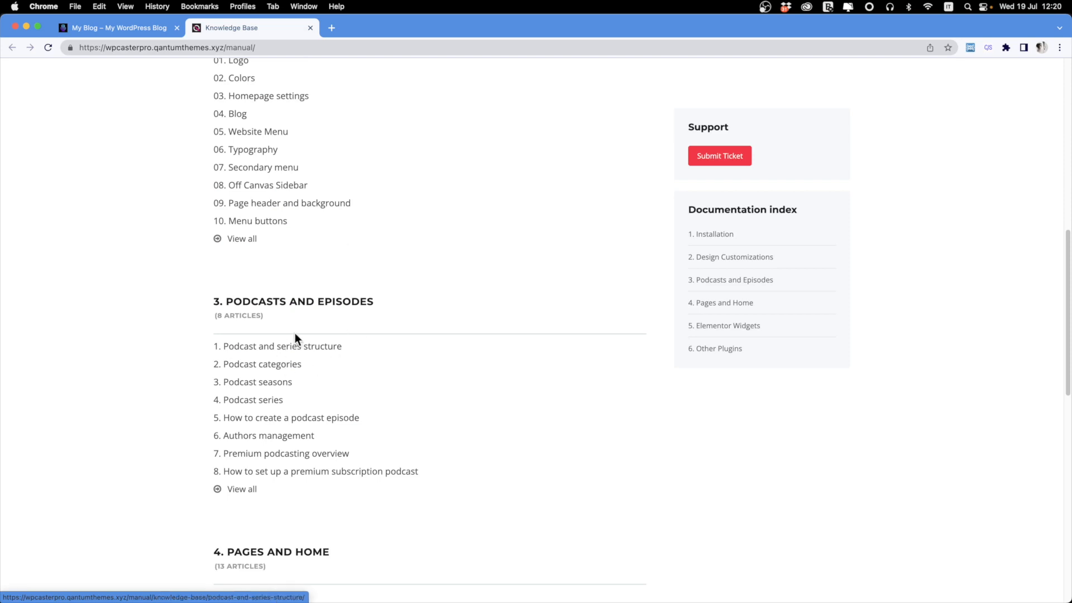
left_click(278, 302)
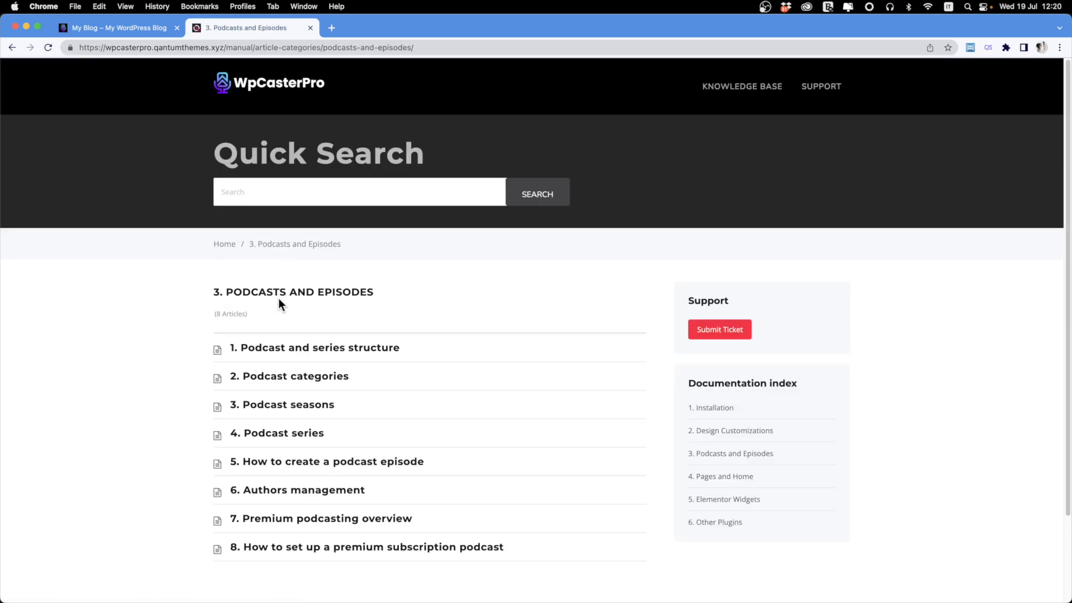
scroll(266, 358, "down", 1)
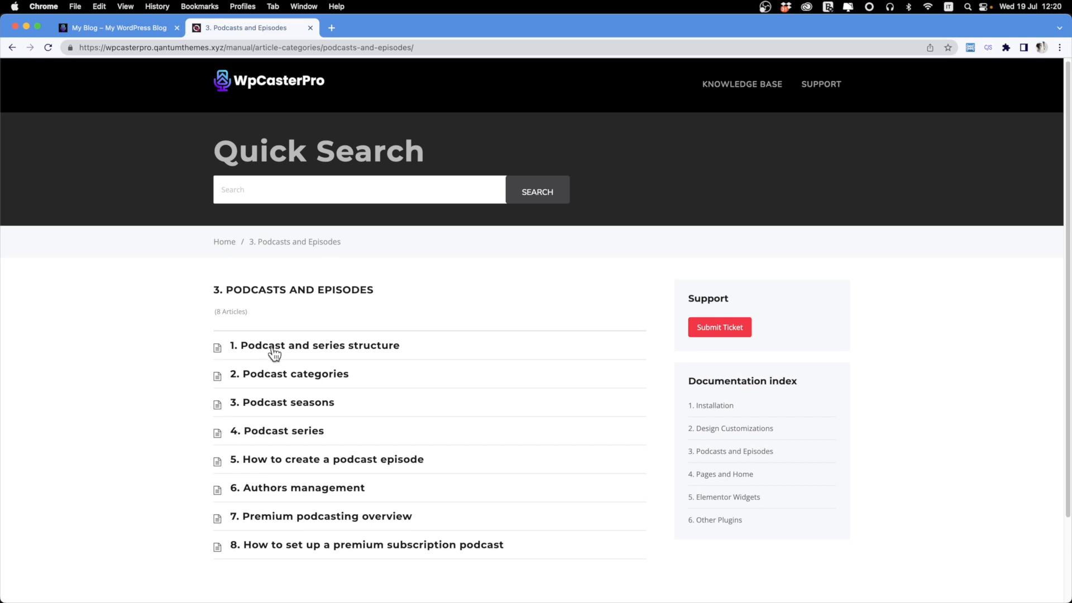
scroll(276, 351, "down", 1)
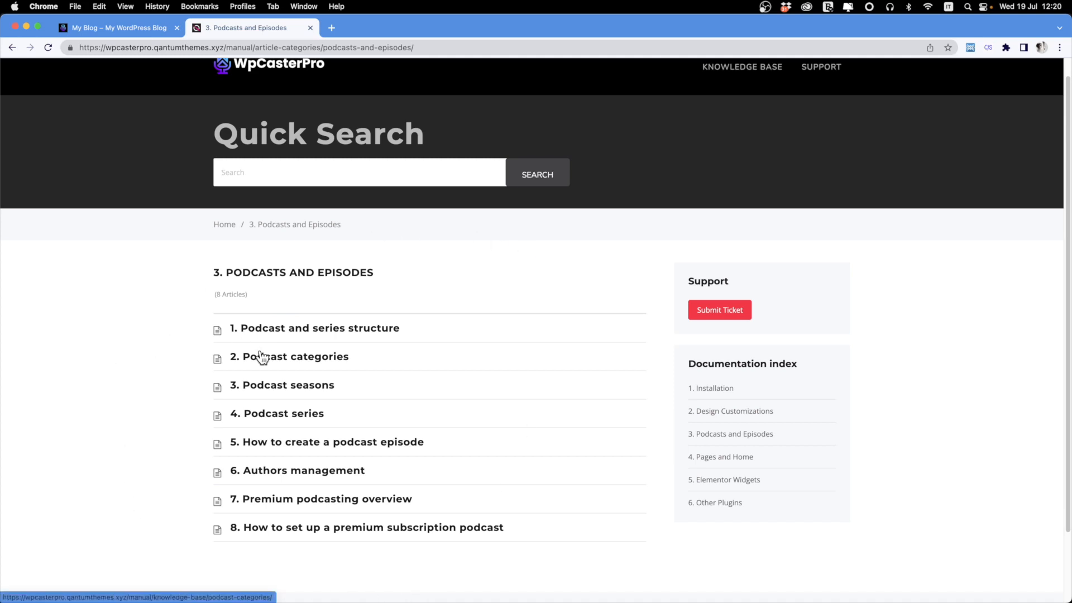
left_click(263, 331, "super")
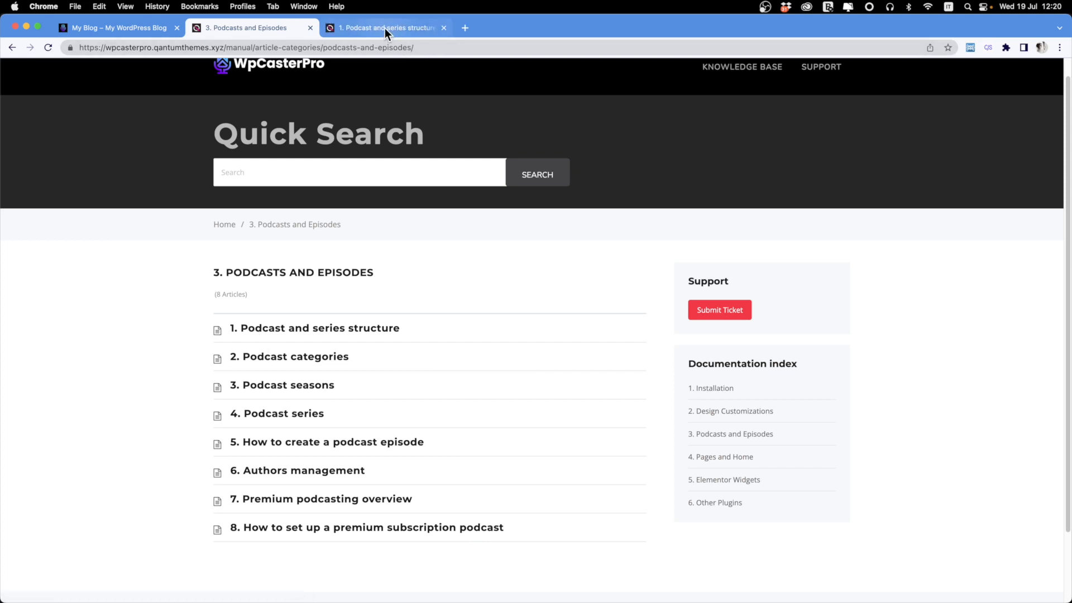
left_click(384, 28)
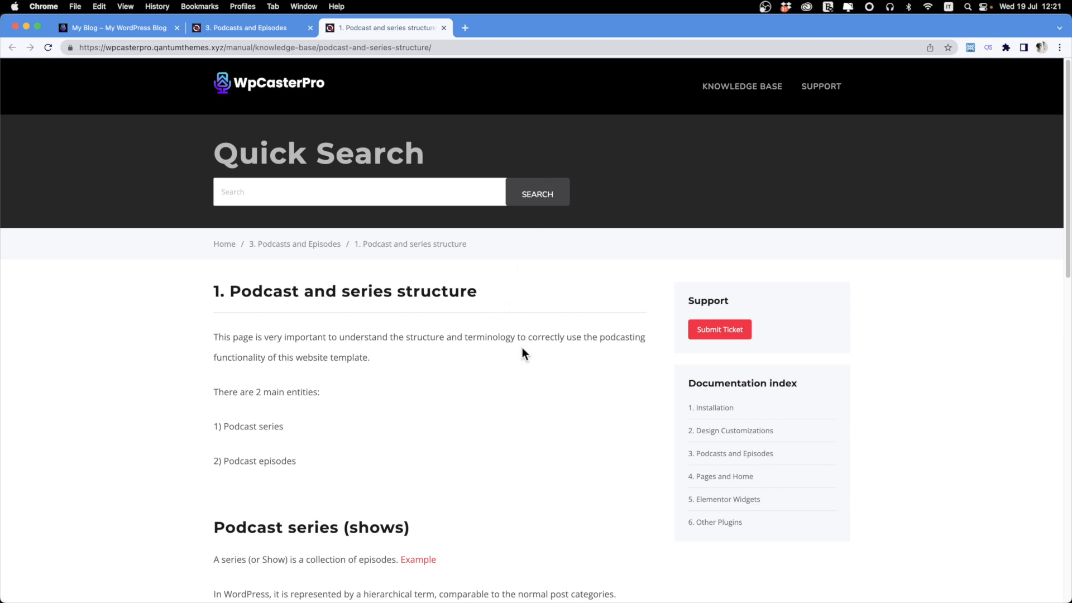
Step: Read the article's introduction to the two main entities, podcast series and podcast episodes
scroll(522, 348, "down", 1)
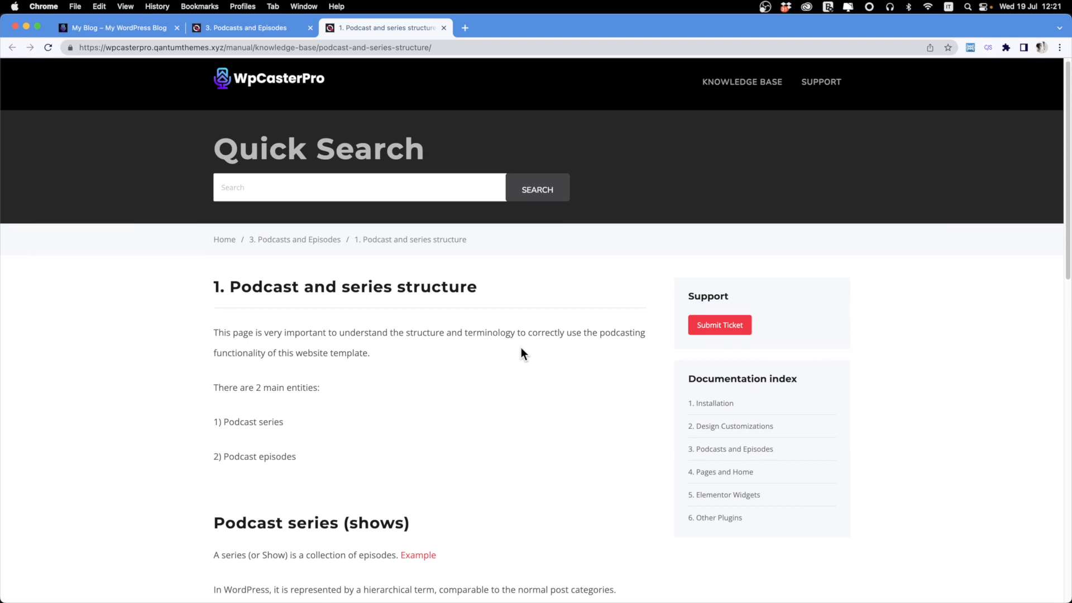
scroll(520, 353, "down", 3)
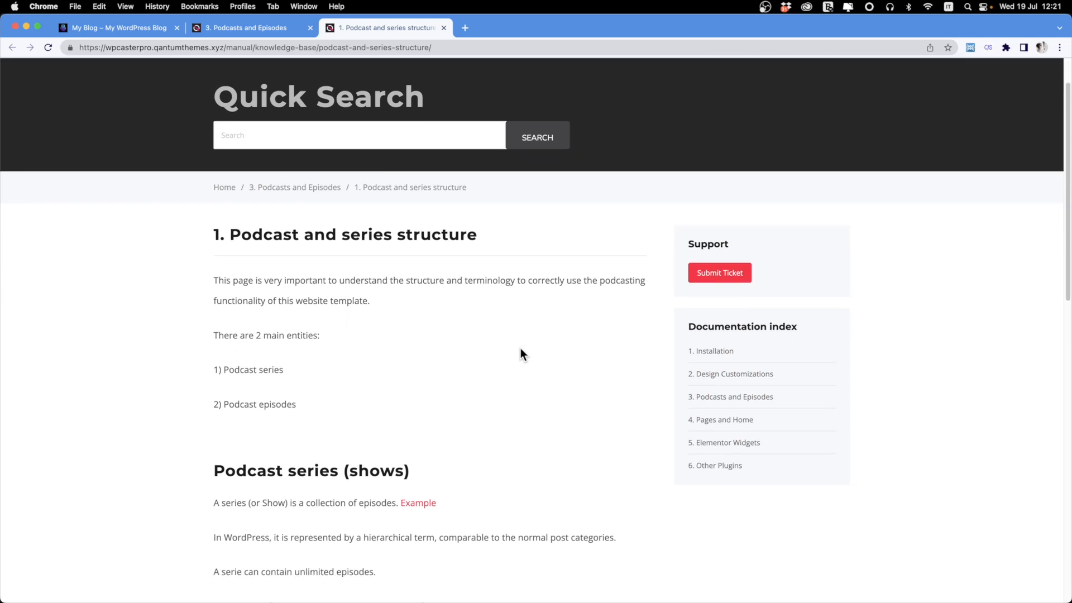
scroll(520, 349, "down", 2)
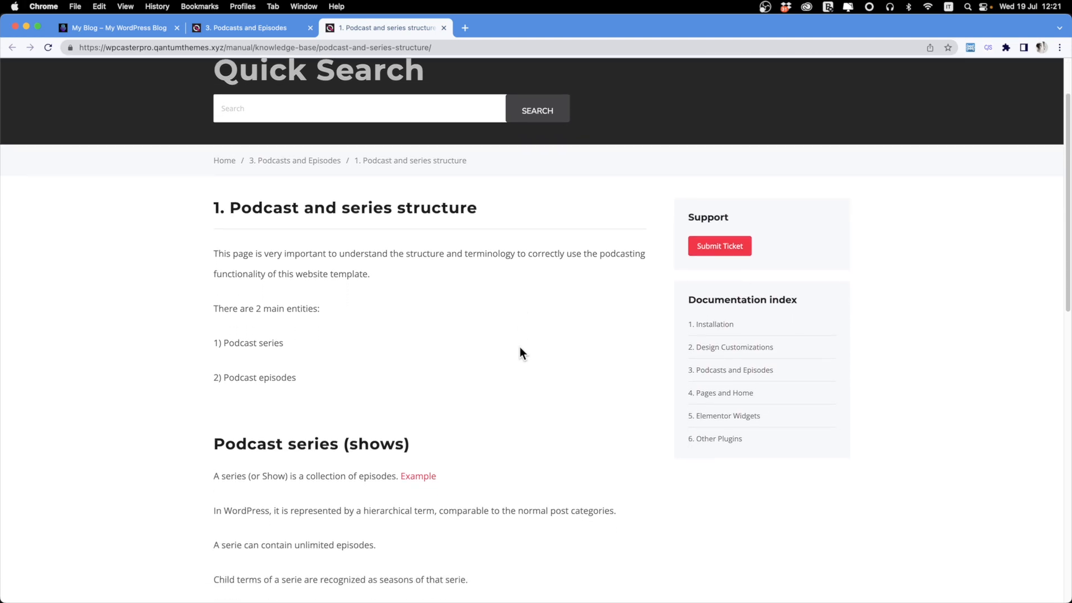
scroll(519, 349, "down", 2)
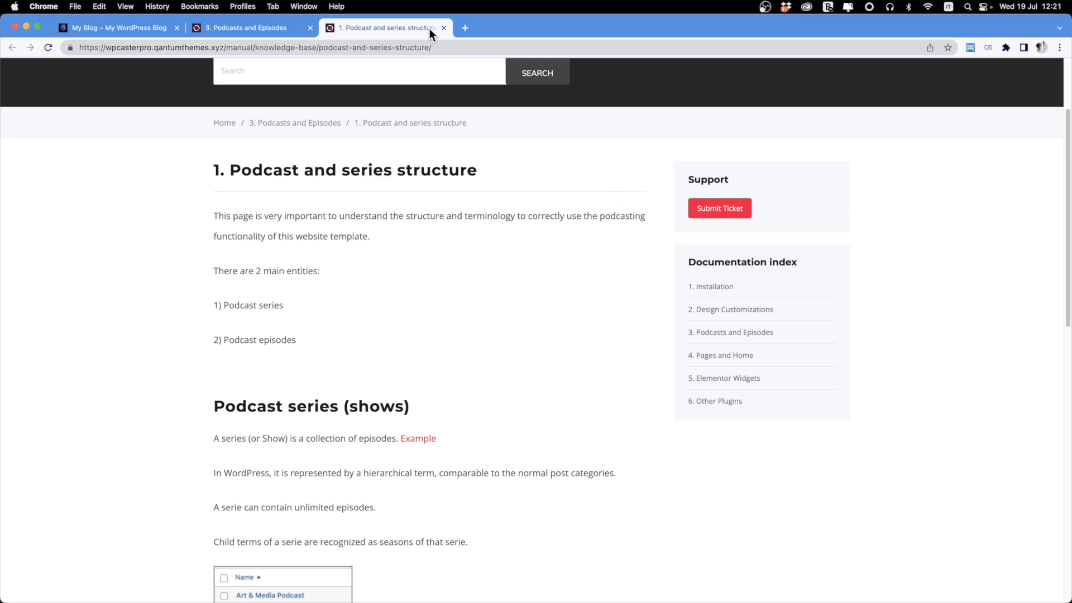
Step: Go from the site's homepage to the WordPress dashboard and open the list of all podcast episodes
left_click(79, 29)
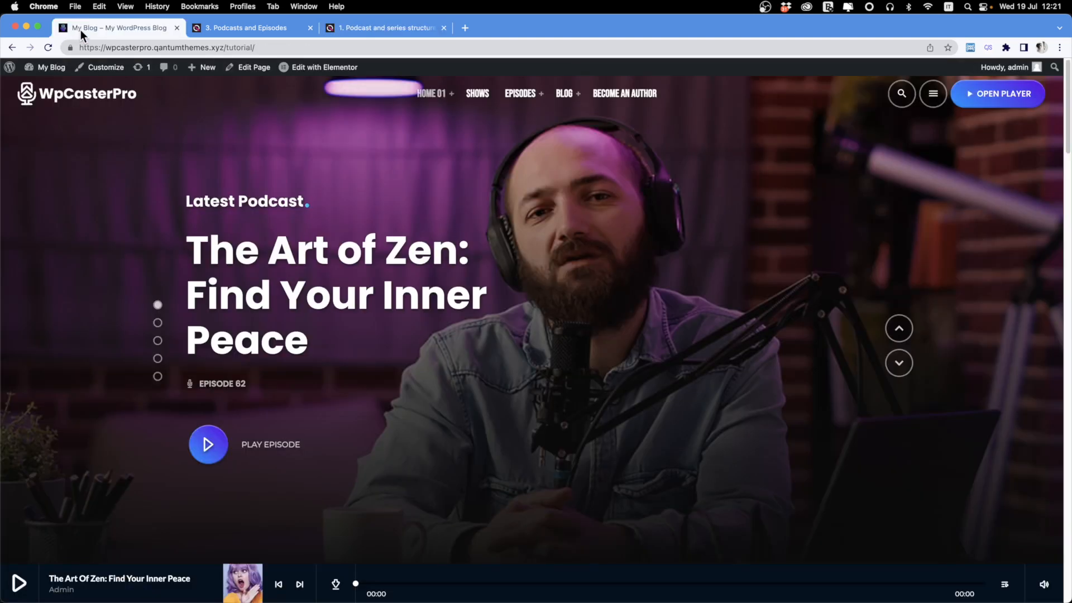
mouse_move(50, 70)
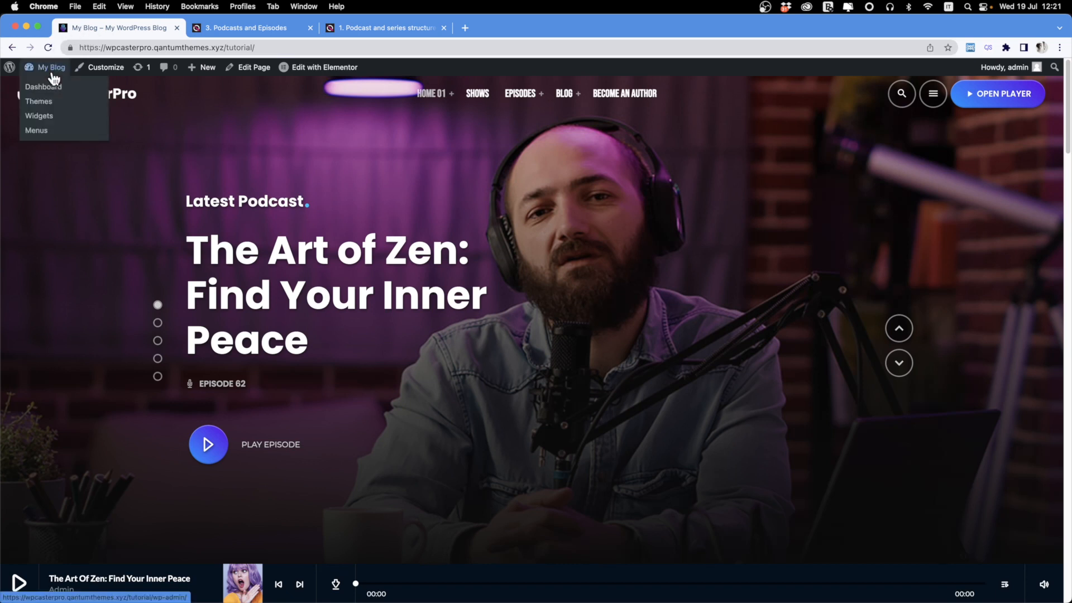
left_click(48, 90)
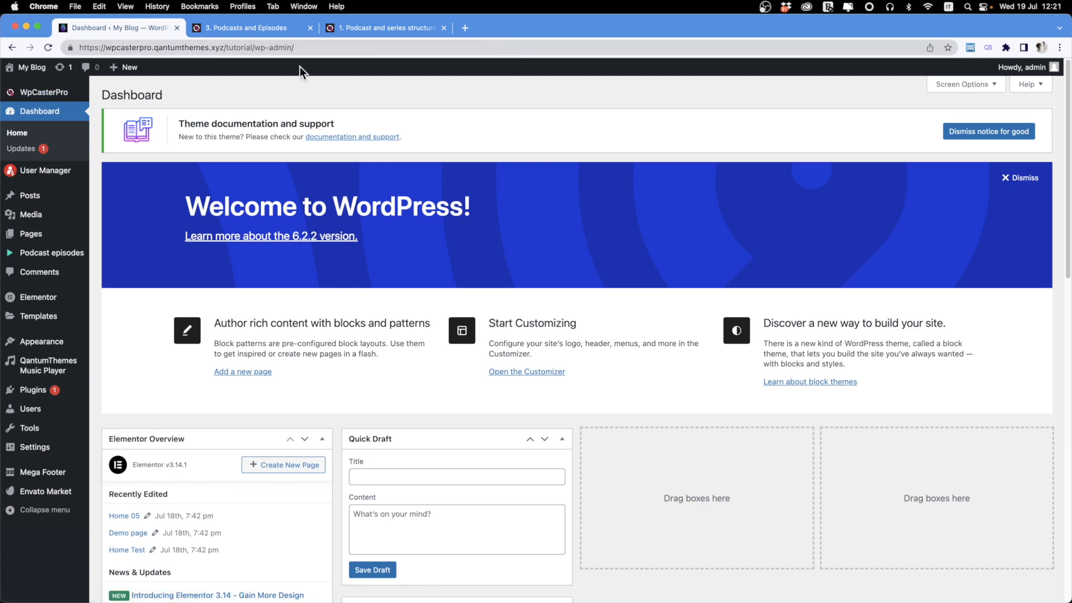
left_click(43, 254)
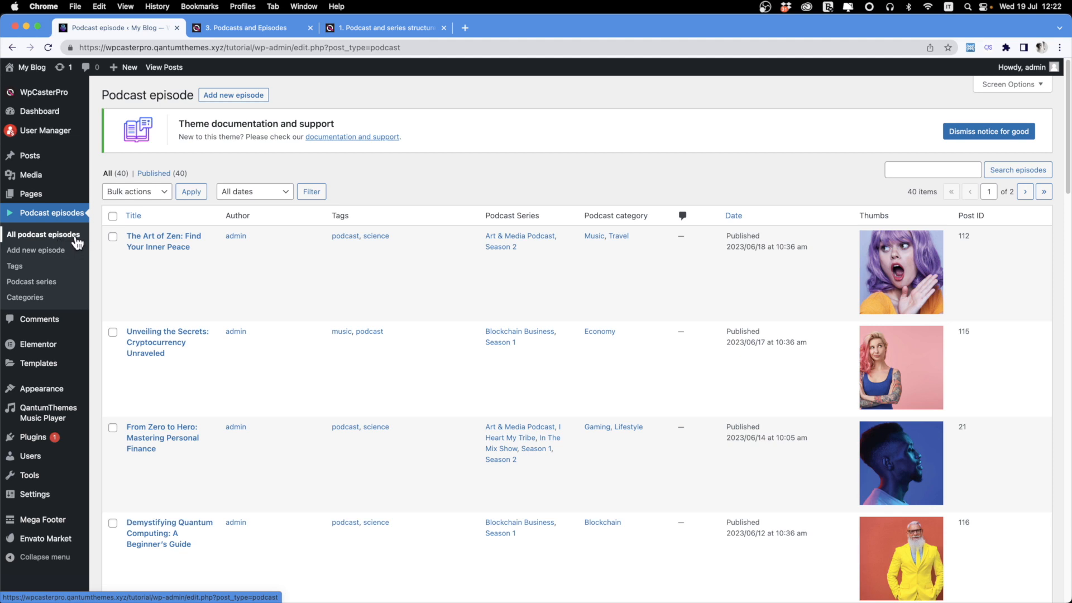
Step: Glance at the podcast structure article, return to the WordPress admin and open the Podcast series management page
left_click(259, 31)
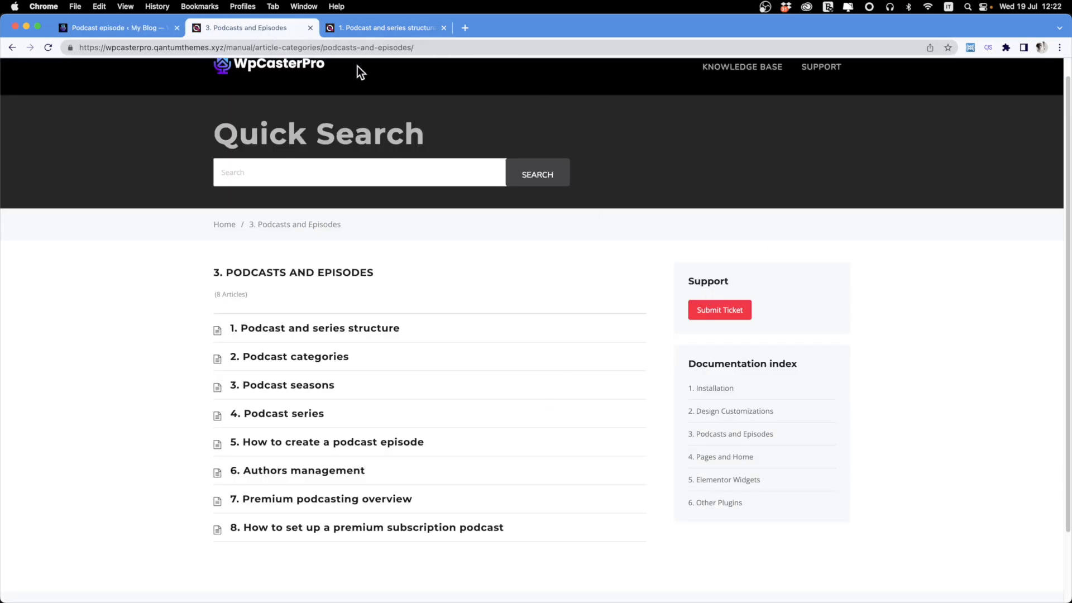
left_click(372, 27)
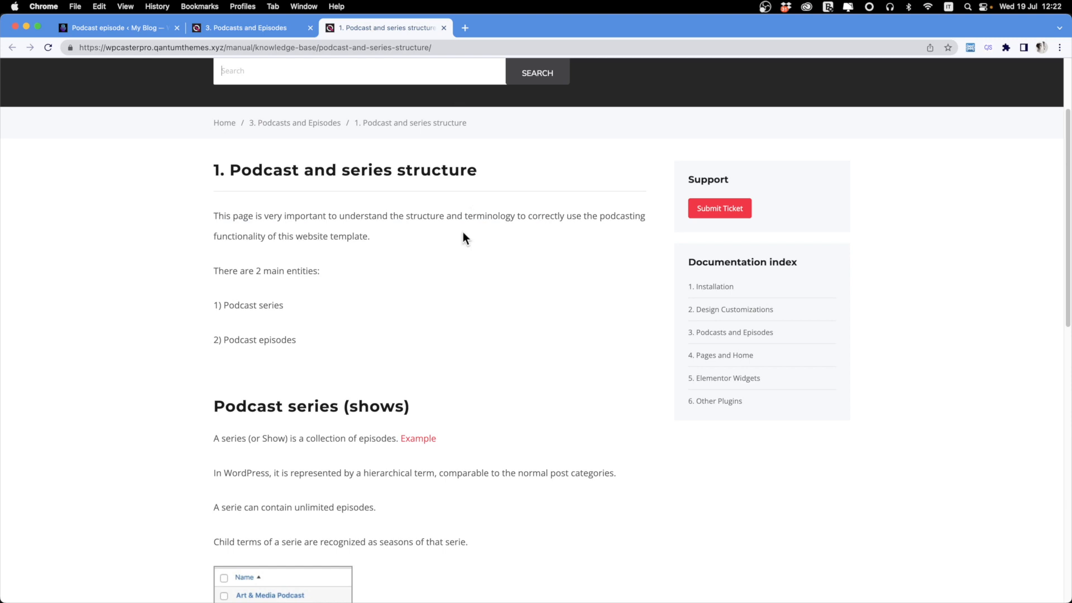
left_click(108, 28)
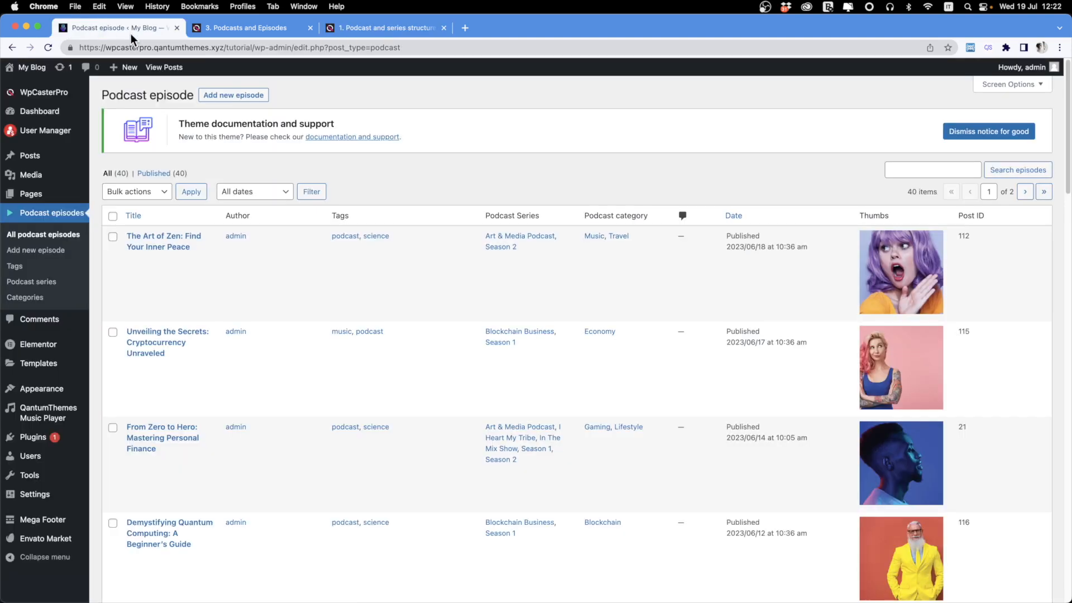
left_click(45, 282)
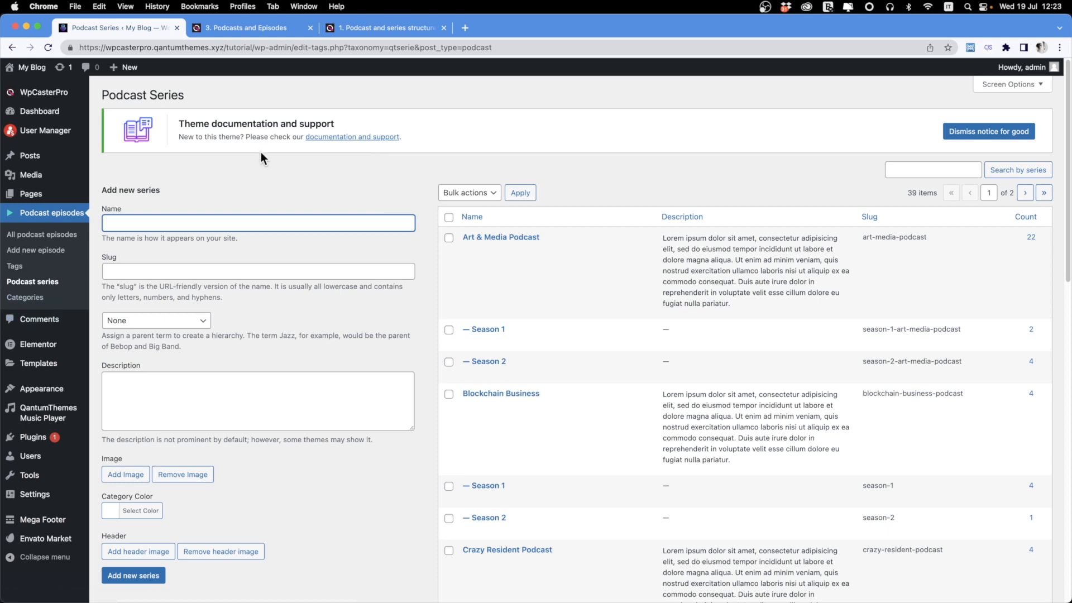
left_click(620, 162)
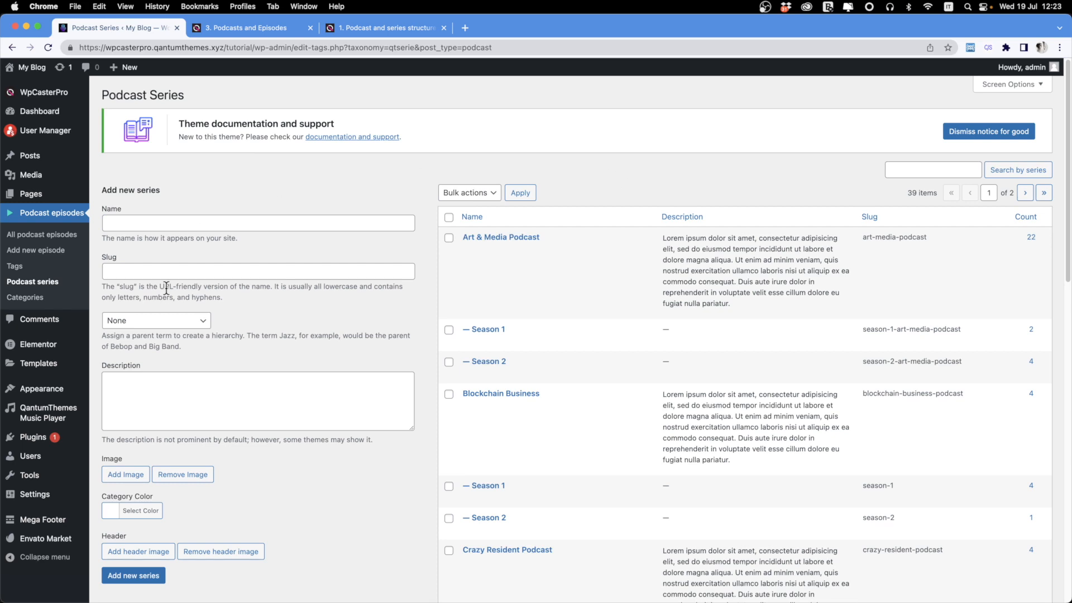
left_click(131, 222)
type("Thw")
key("BackSpace")
type("e")
key("super+a")
key("BackSpace")
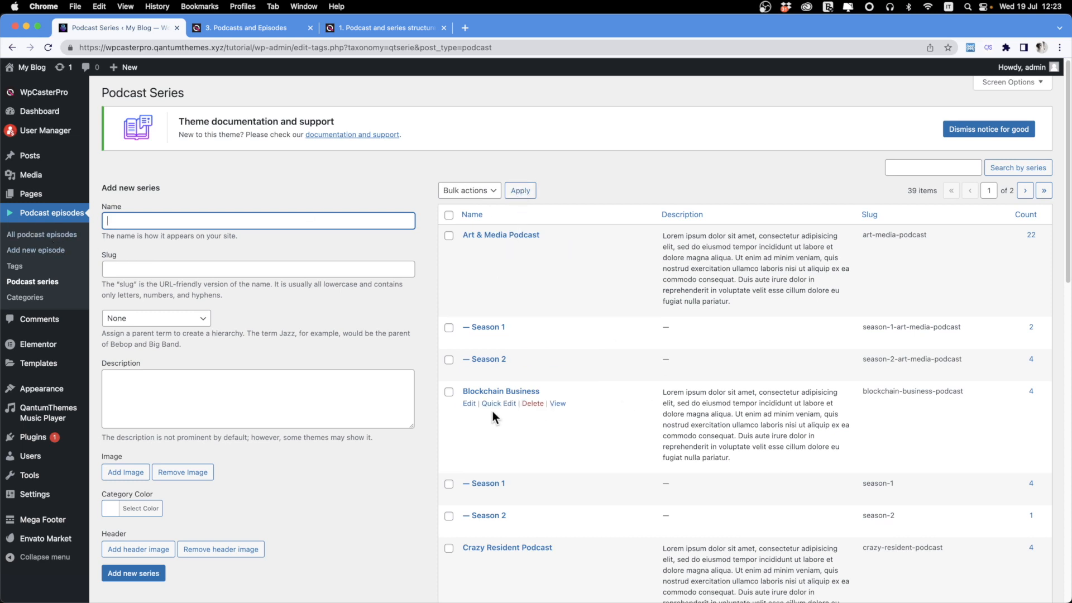
Step: Examine the podcast series list, comparing the Art & Media Podcast parent series with its Season 1 and Season 2 child terms
scroll(493, 411, "down", 2)
scroll(474, 386, "down", 1)
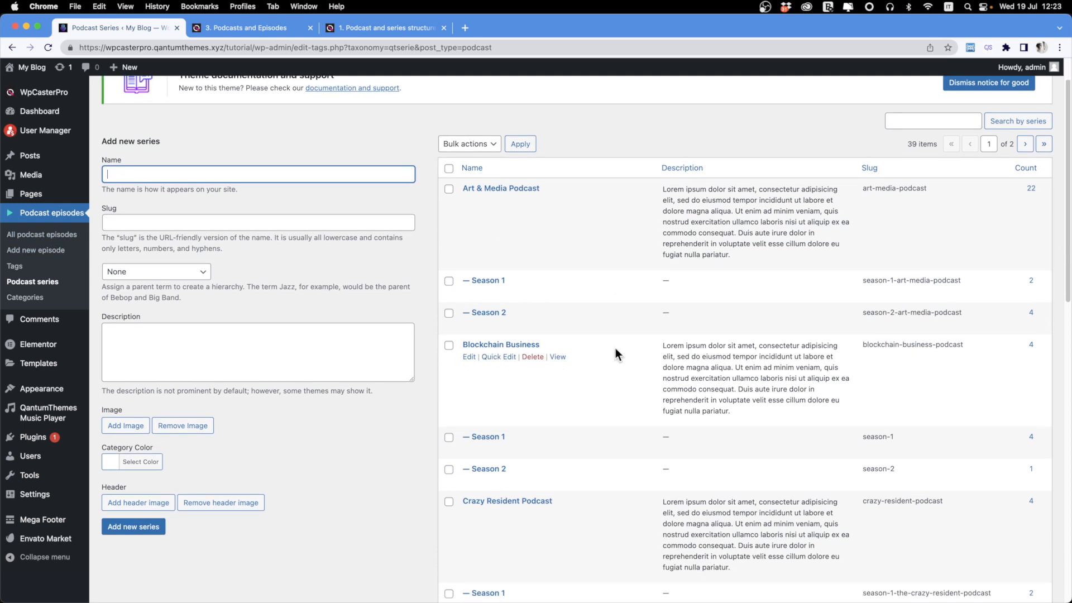
scroll(615, 347, "down", 1)
left_click(664, 118)
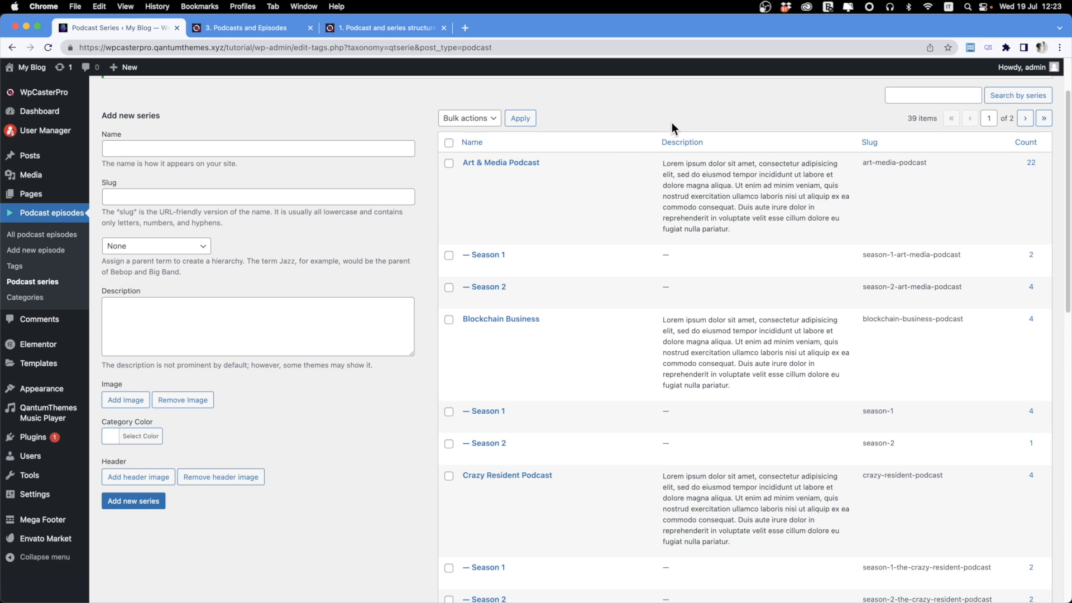
mouse_move(480, 167)
mouse_move(485, 261)
mouse_move(575, 293)
mouse_move(511, 248)
mouse_move(486, 286)
Step: Read the "Podcast series (shows)" section of the manual's podcast structure article
left_click(261, 29)
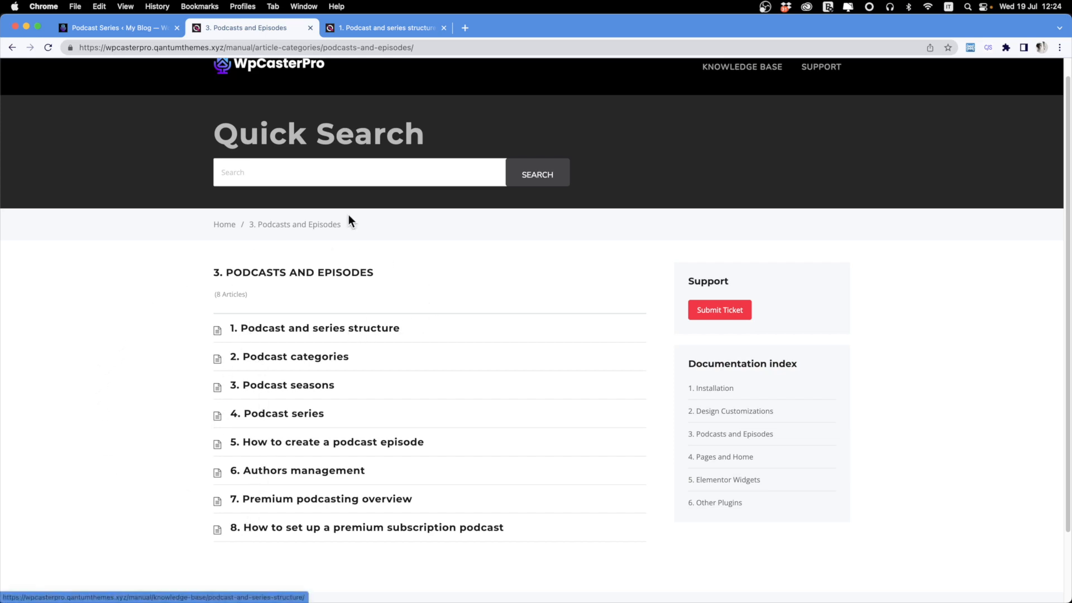
left_click(367, 28)
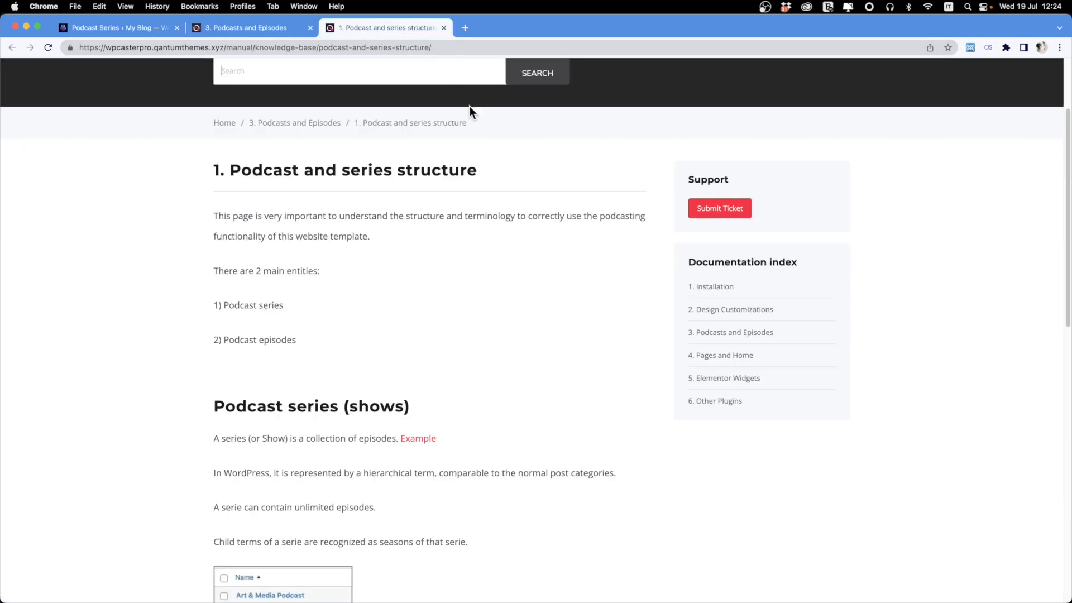
scroll(438, 293, "down", 5)
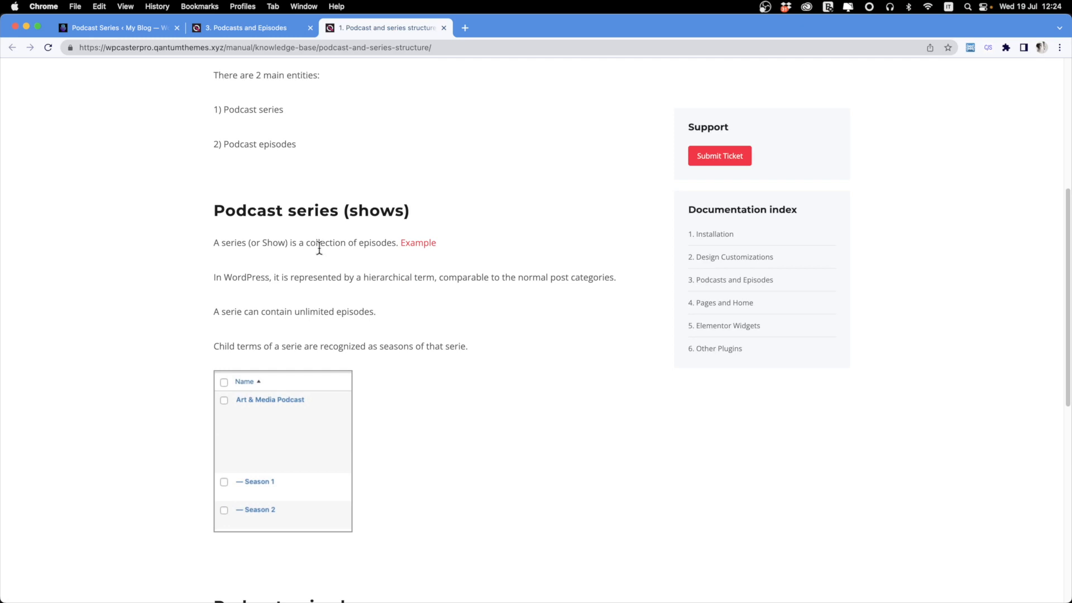
Step: Return to the Podcast series list and open the Art & Media Podcast's public page in a new tab
left_click(102, 31)
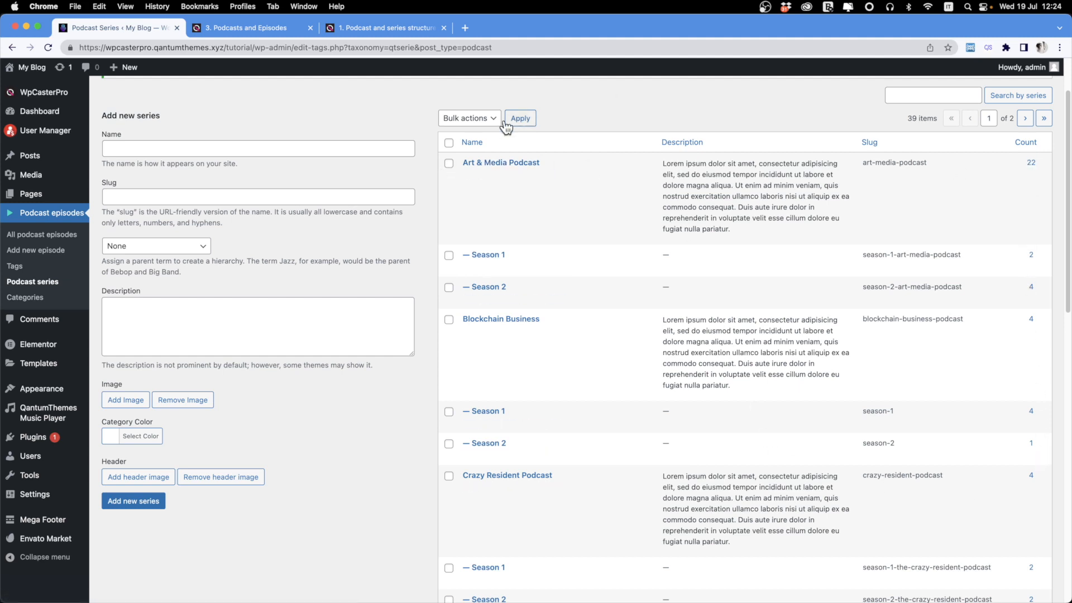
right_click(555, 175)
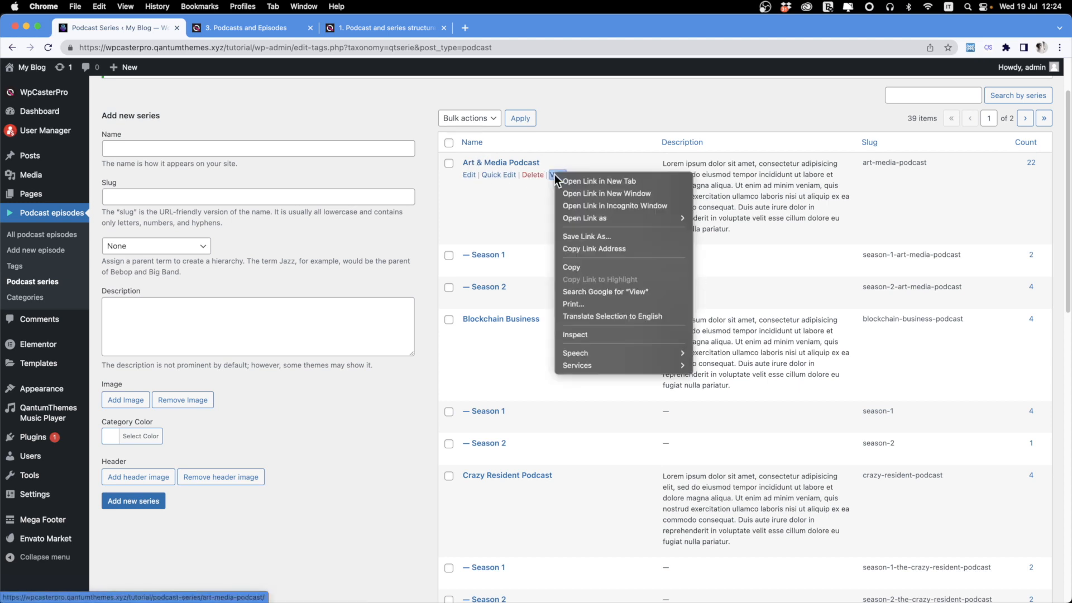
left_click(581, 179)
left_click(256, 29)
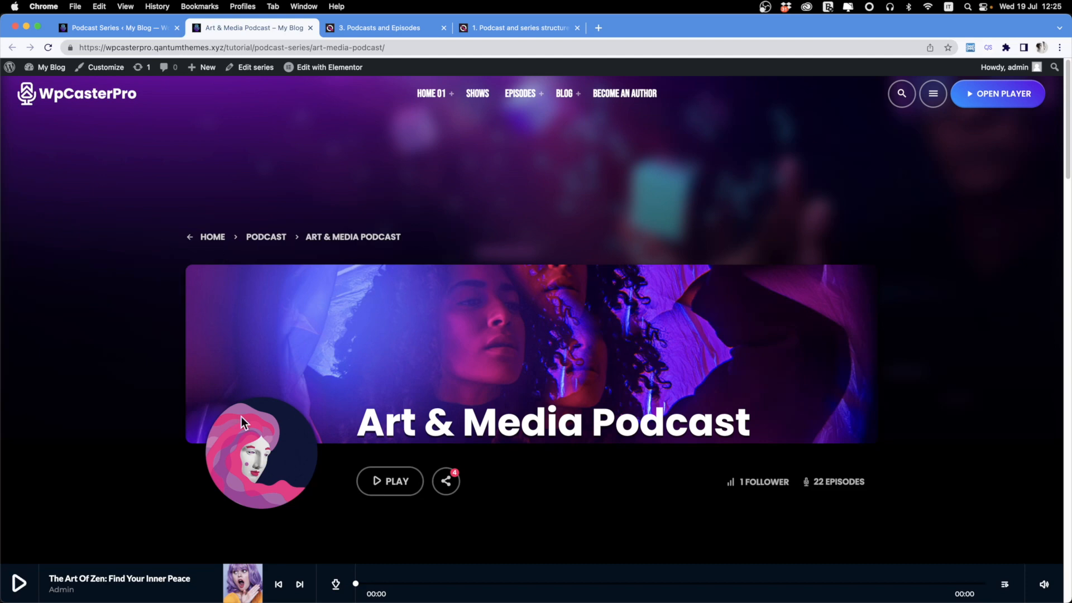
Step: Look through the Art & Media Podcast page, from its header and show description down to its episodes
scroll(766, 413, "down", 10)
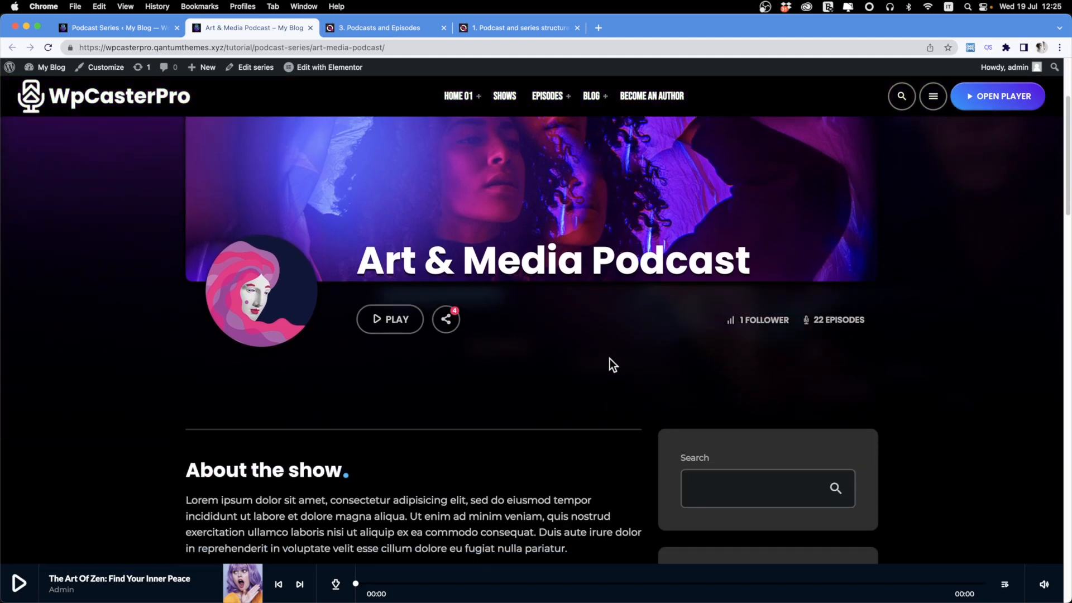
scroll(611, 362, "down", 20)
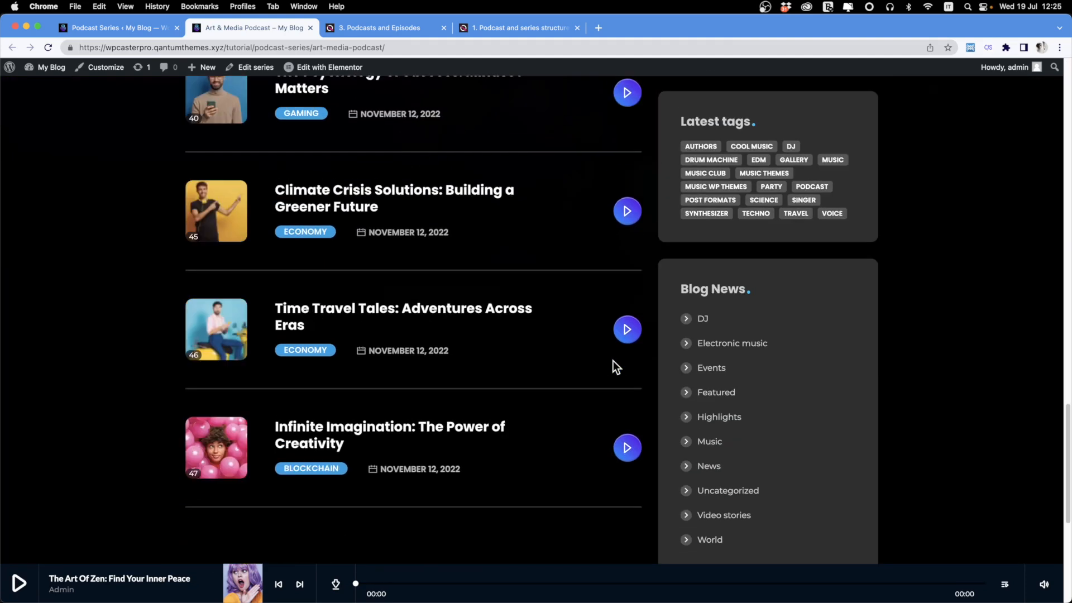
scroll(612, 363, "up", 20)
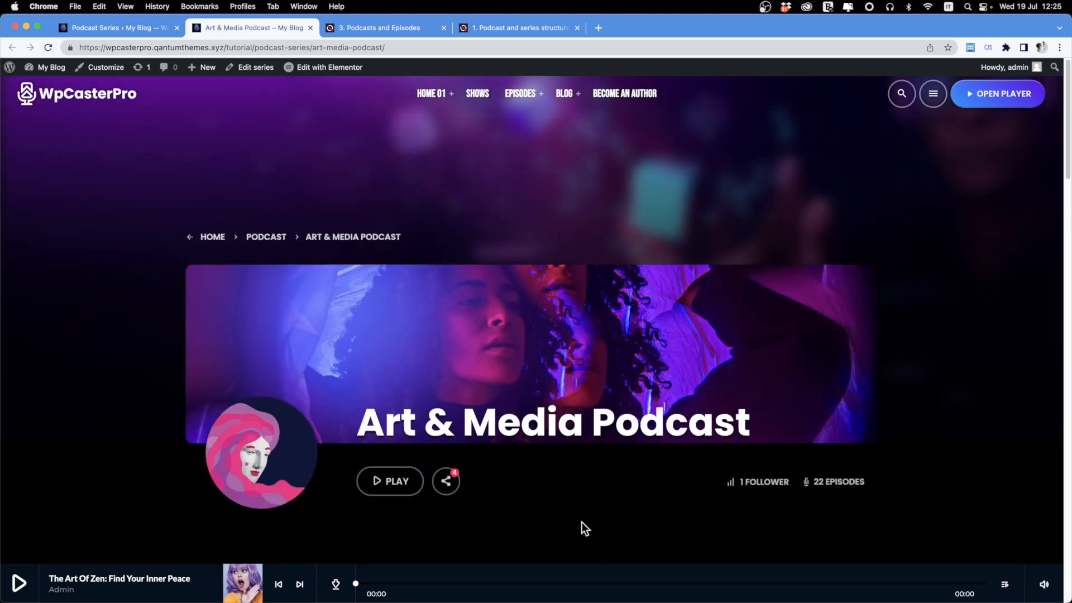
scroll(581, 520, "down", 4)
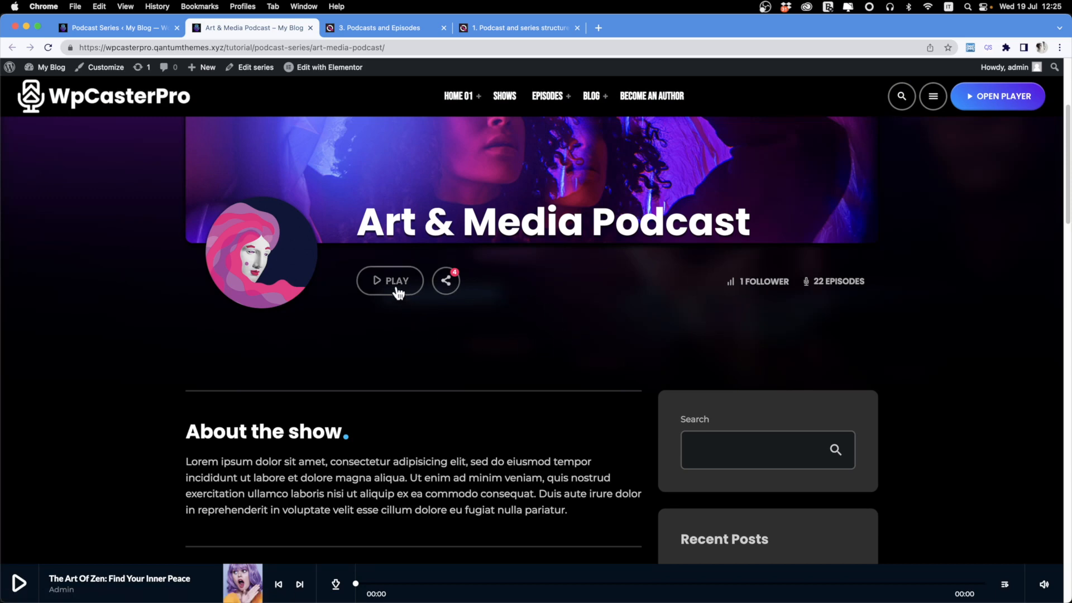
scroll(601, 342, "down", 4)
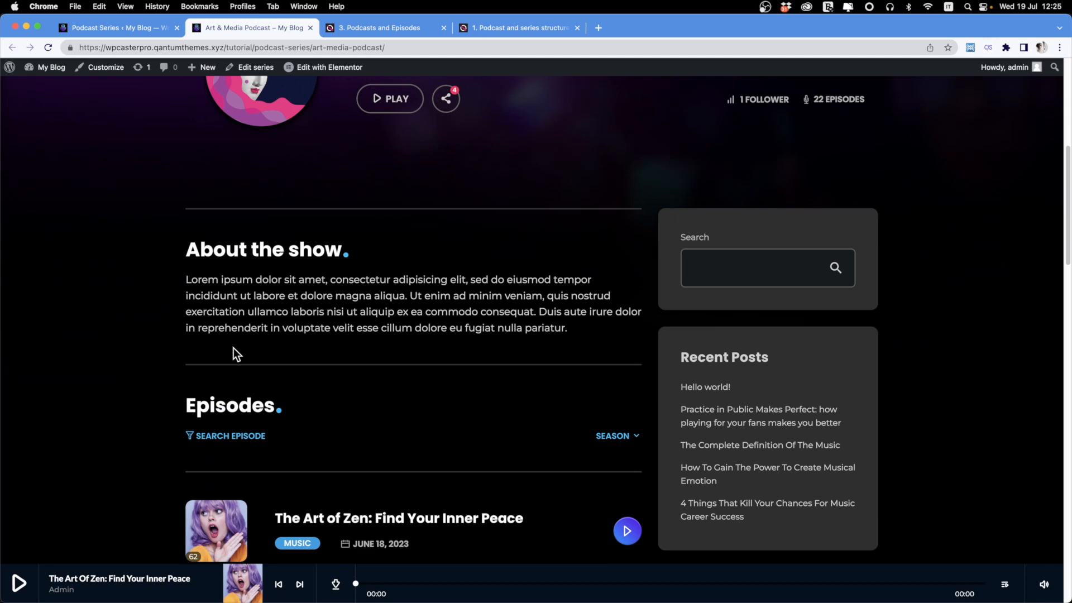
Step: Reveal the episode search field on the series page and look over the episode list beneath it
left_click(230, 436)
scroll(423, 402, "down", 8)
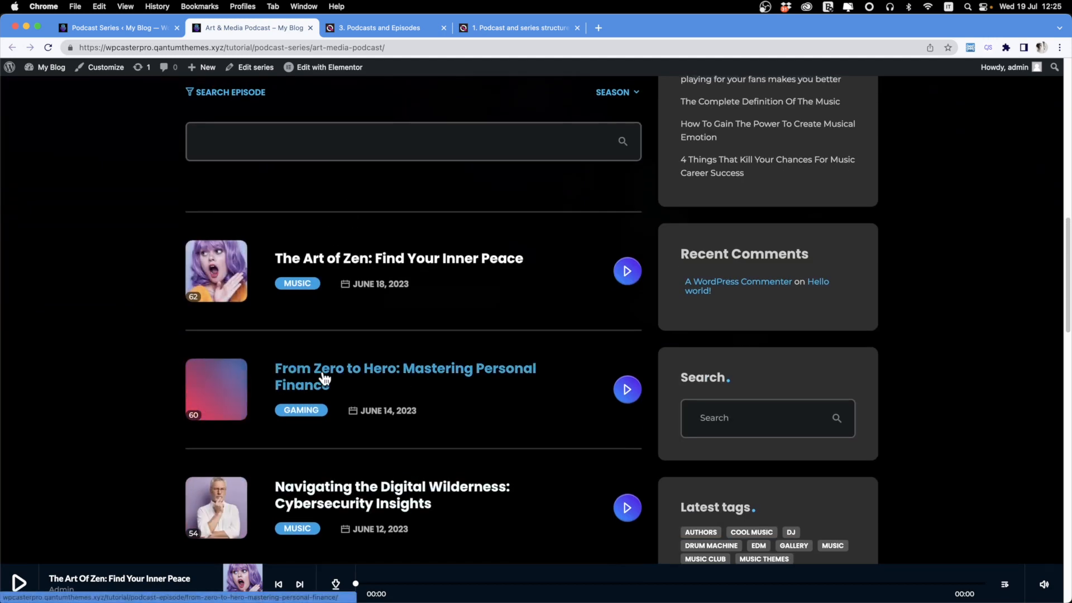
scroll(323, 385, "up", 2)
scroll(547, 183, "up", 4)
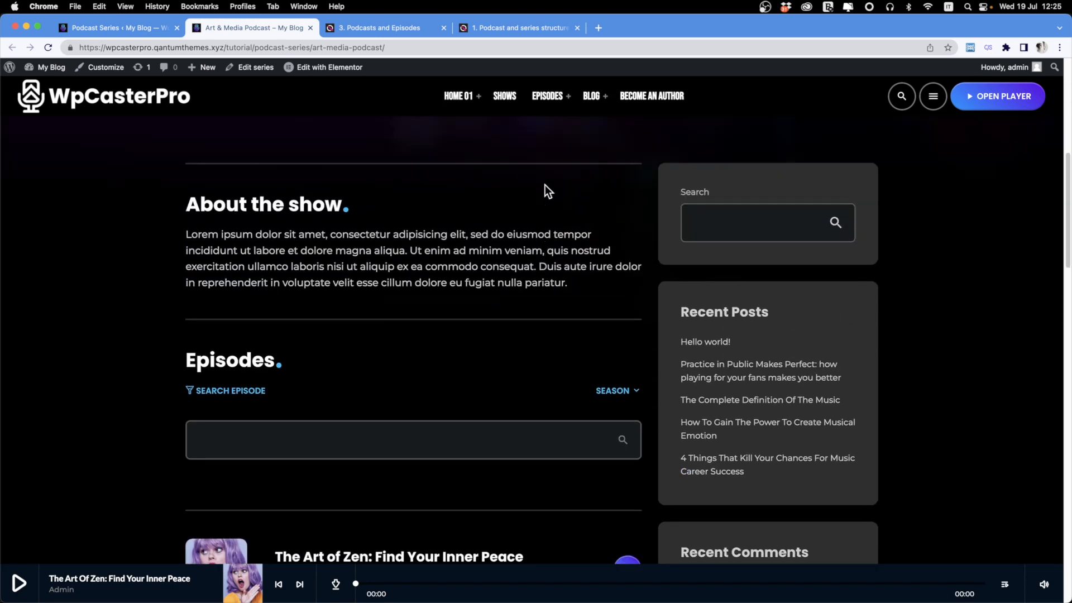
Step: Reveal the season choices for the Art & Media Podcast's episodes and return to the page's header
left_click(614, 403)
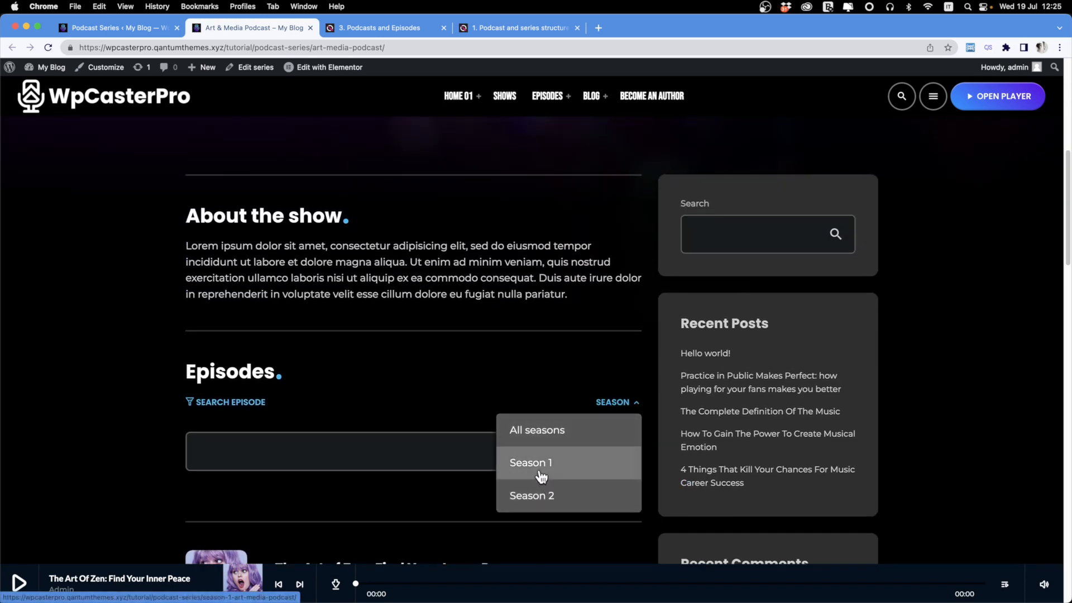
scroll(380, 357, "up", 10)
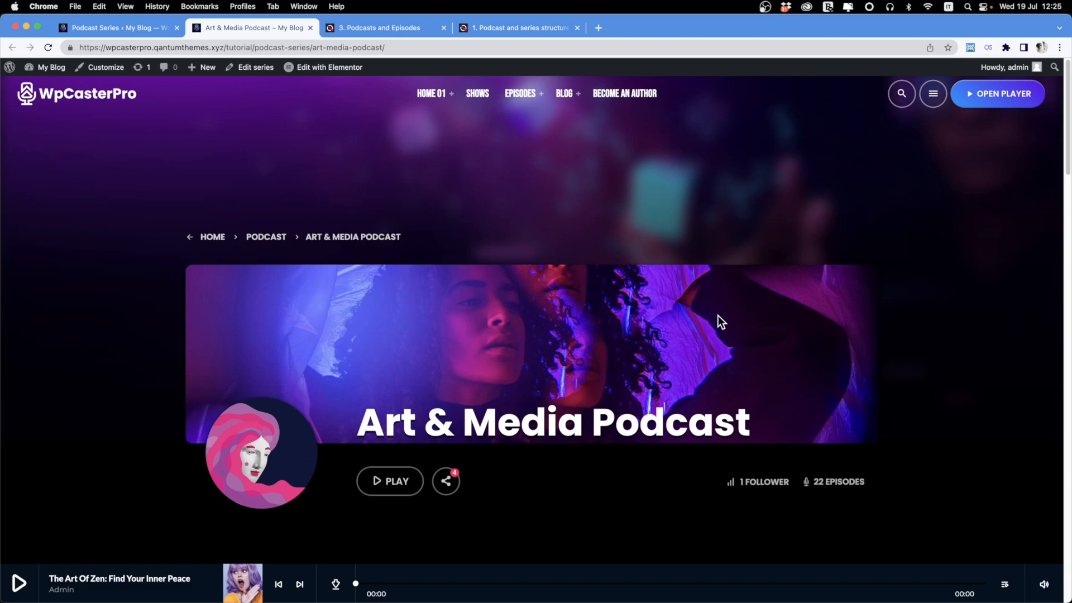
Step: Add a new podcast series named "My New Series" in the site's admin, leaving its other fields empty
left_click(100, 27)
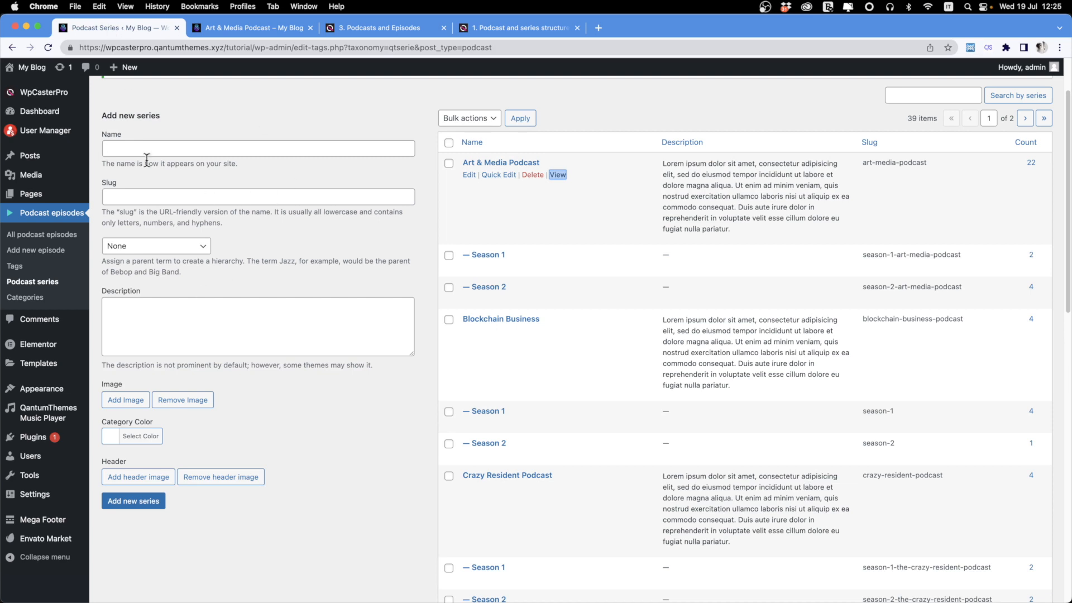
left_click(162, 146)
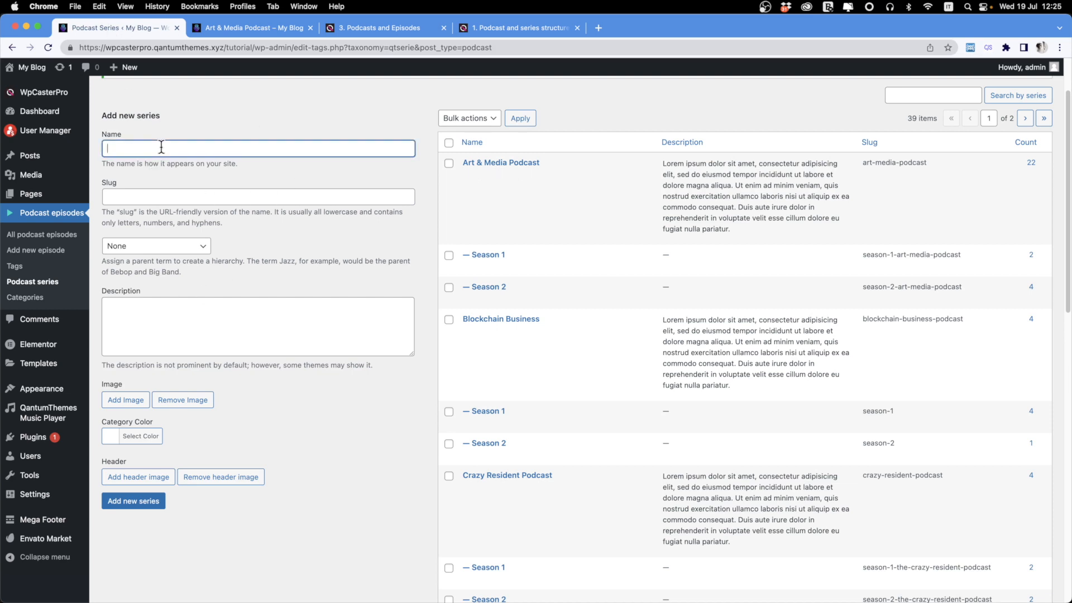
type("My New Series")
left_click(149, 505)
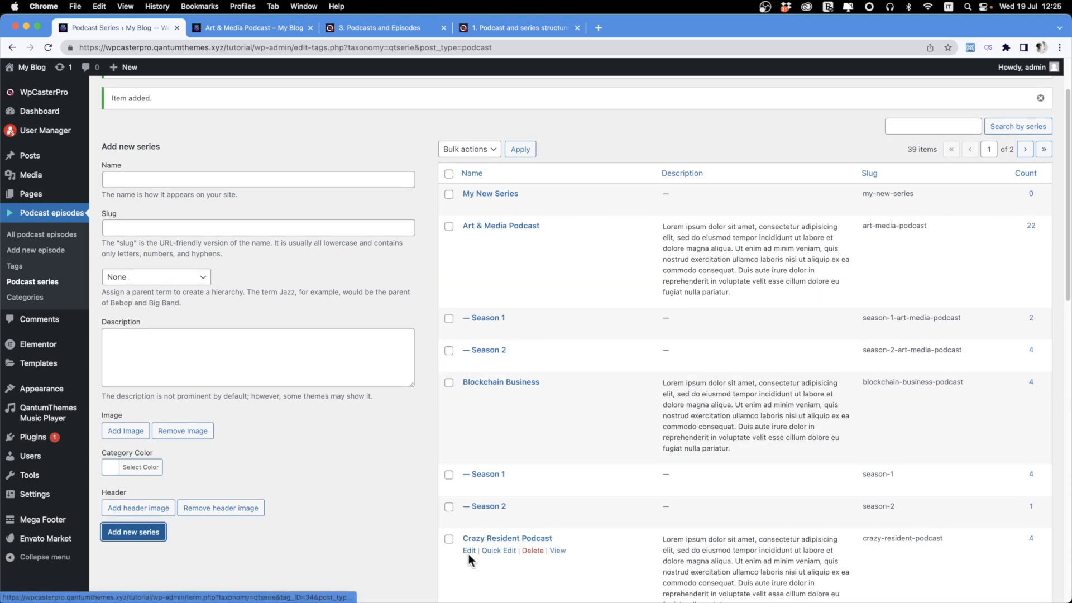
Step: Open My New Series' public page in a new tab and look over its header and episodes section
left_click(557, 206, "super")
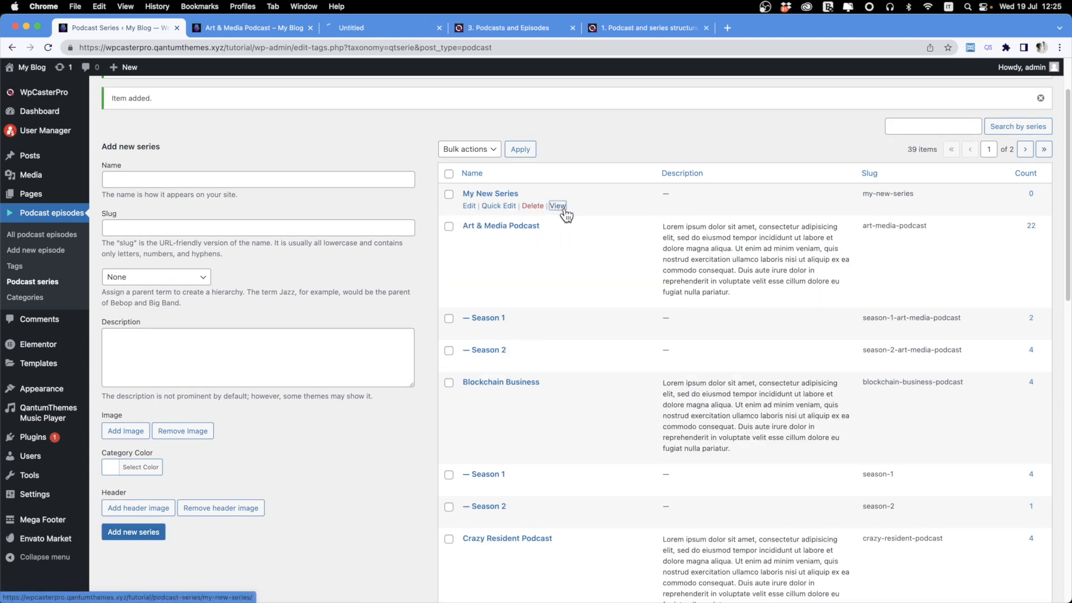
left_click(366, 29)
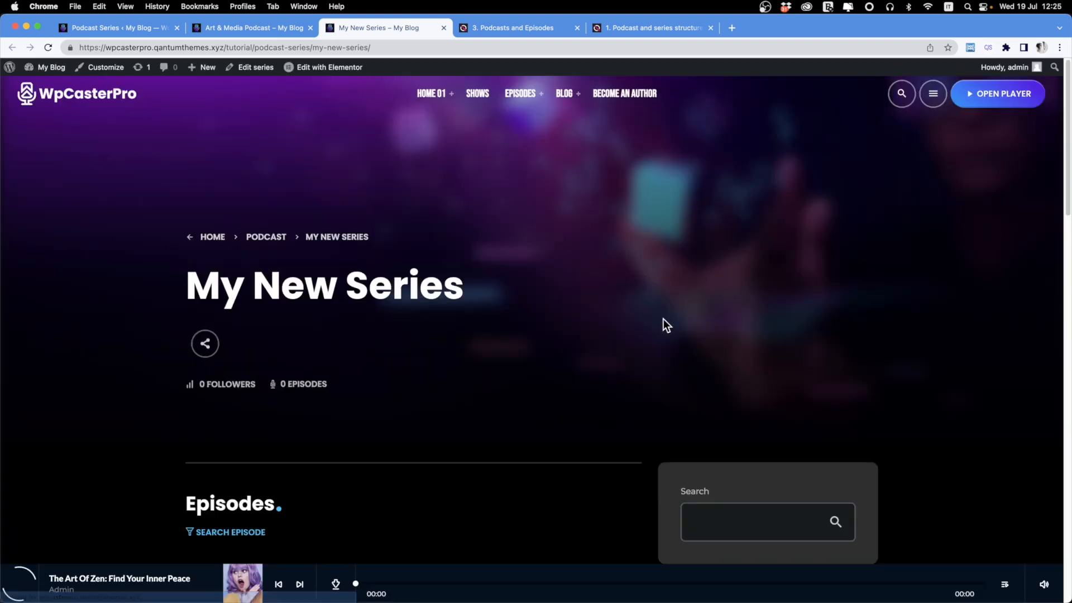
scroll(287, 220, "down", 5)
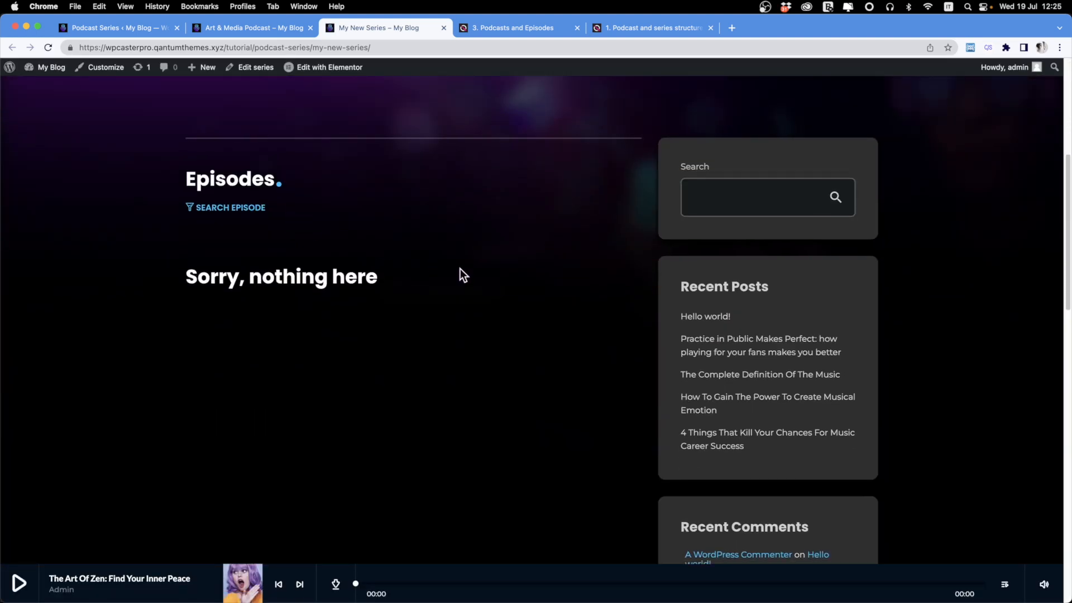
scroll(517, 306, "up", 5)
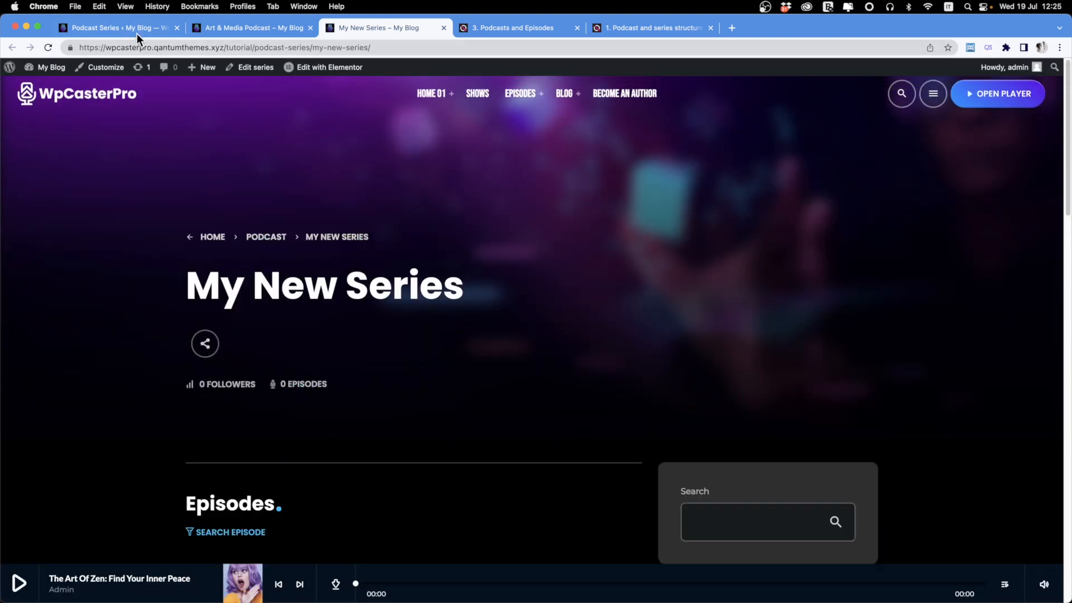
Step: Return to the podcast series list, edit My New Series and save it with the description "Bla bla bla"
left_click(133, 29)
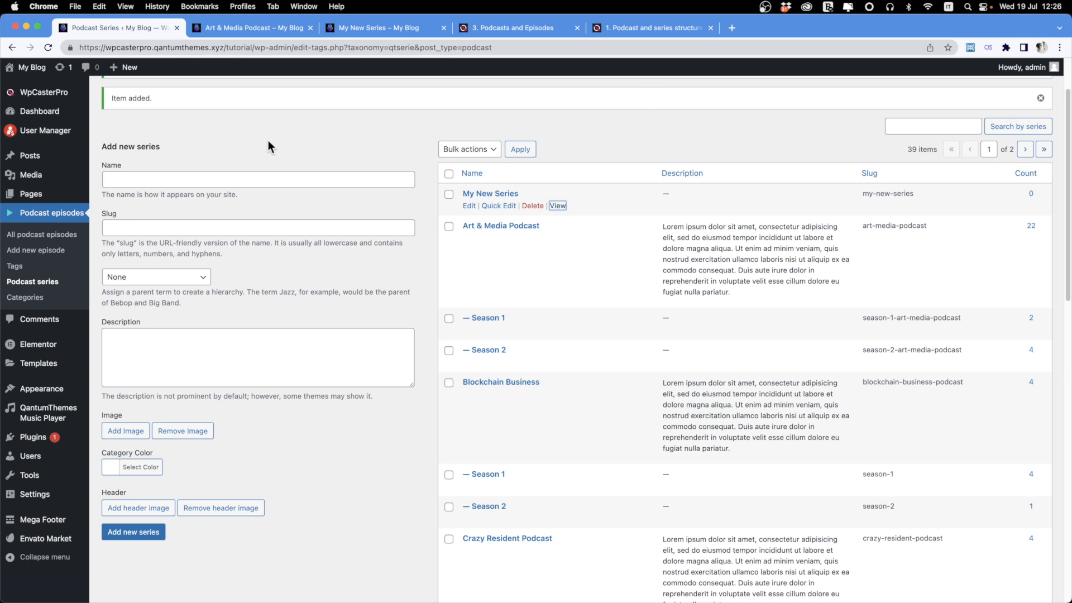
left_click(469, 206)
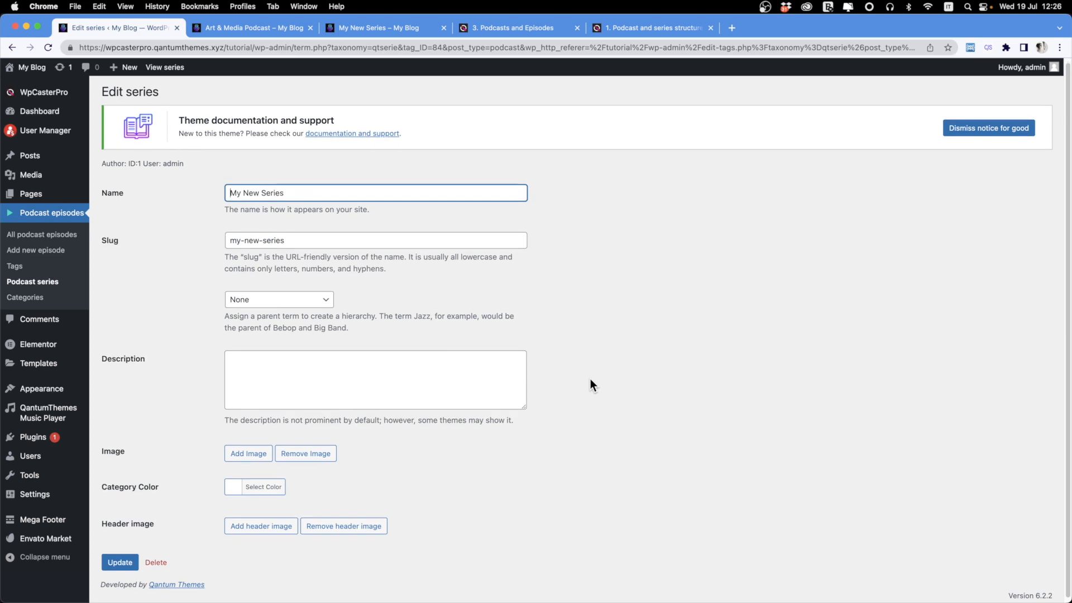
left_click(333, 384)
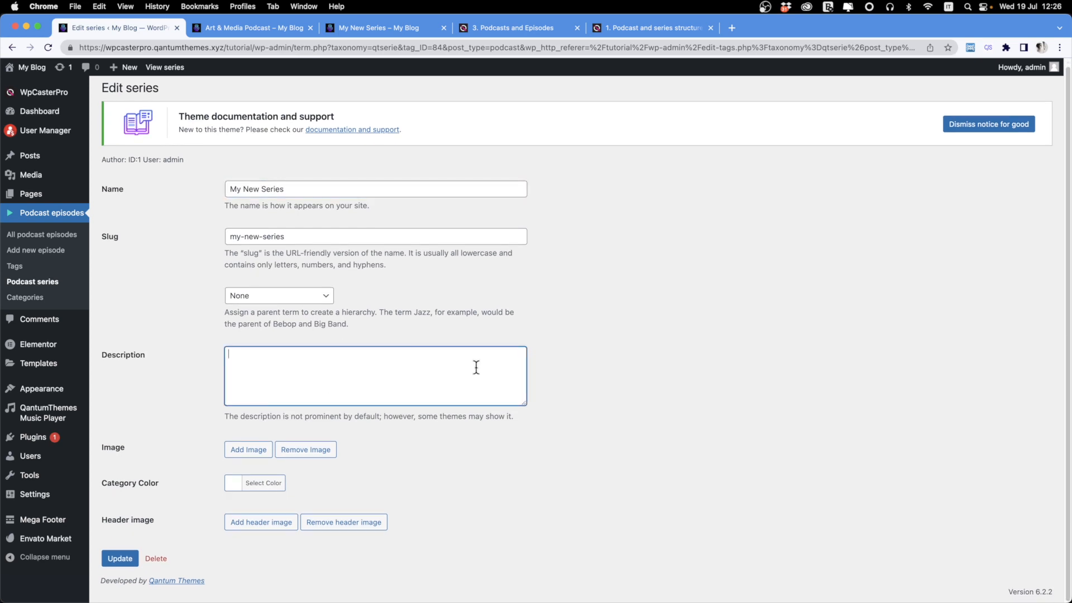
type("Bla bla bla")
left_click(122, 561)
Step: Close the Art & Media Podcast page, reload My New Series' public page and compare its show description with the series edit form
left_click(240, 27)
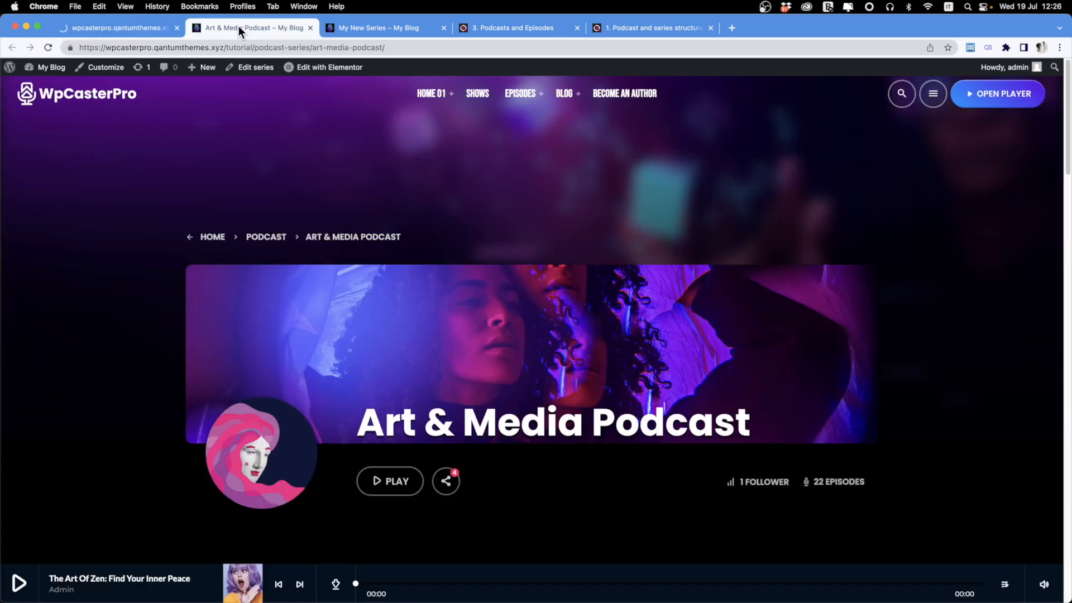
key("super+w")
left_click(48, 51)
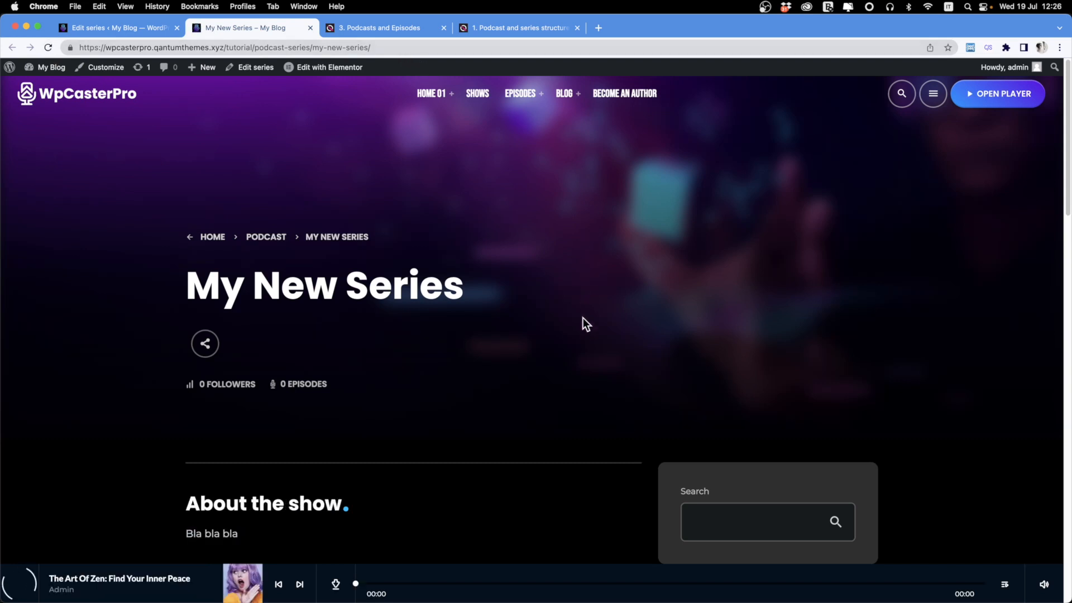
scroll(583, 316, "down", 4)
left_click_drag(234, 333, 181, 331)
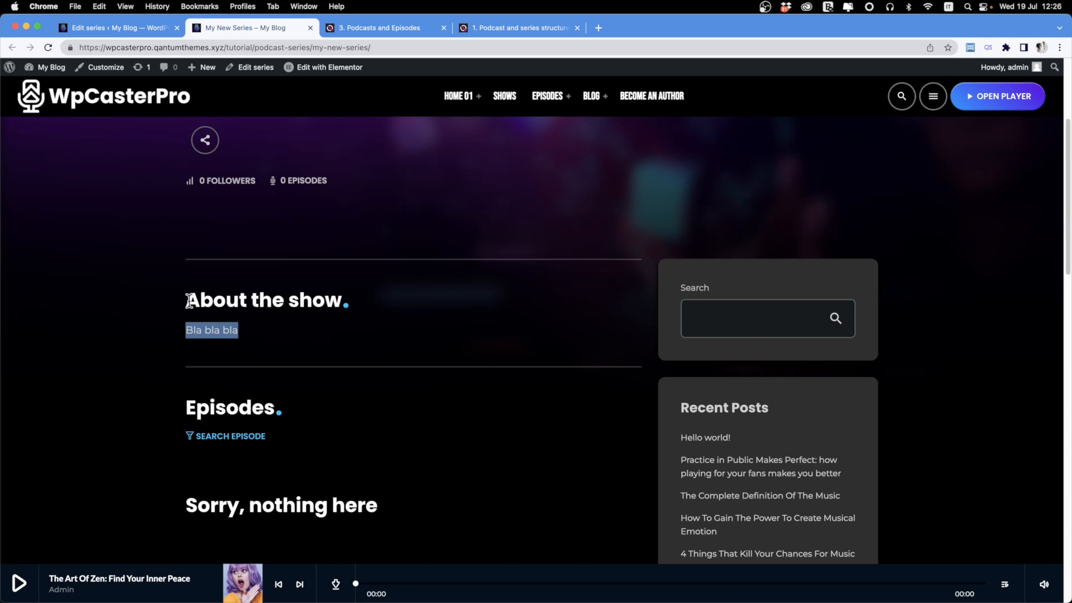
left_click(125, 32)
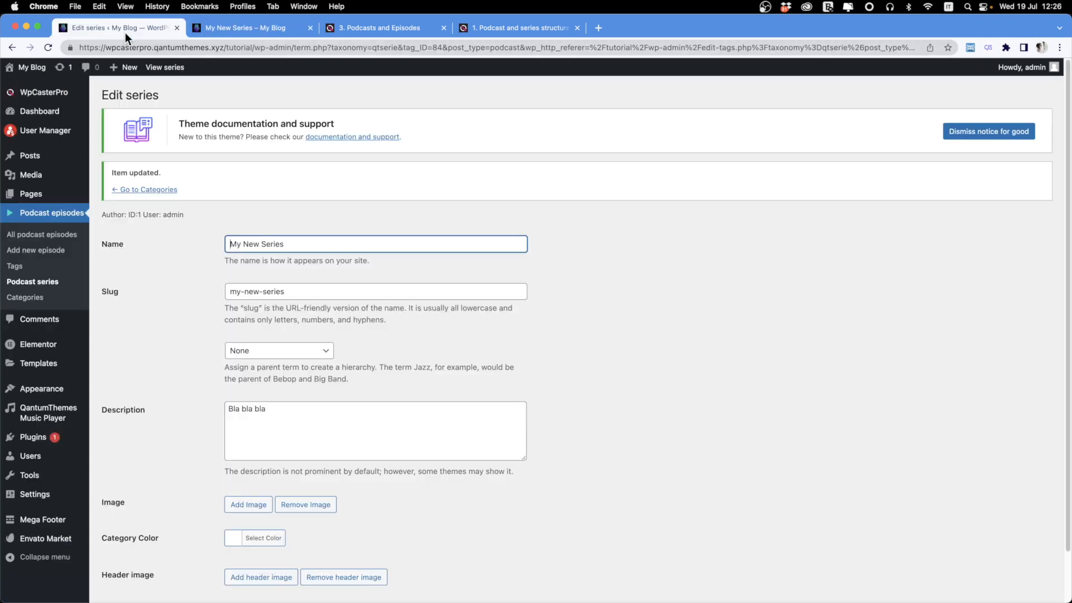
scroll(629, 408, "down", 2)
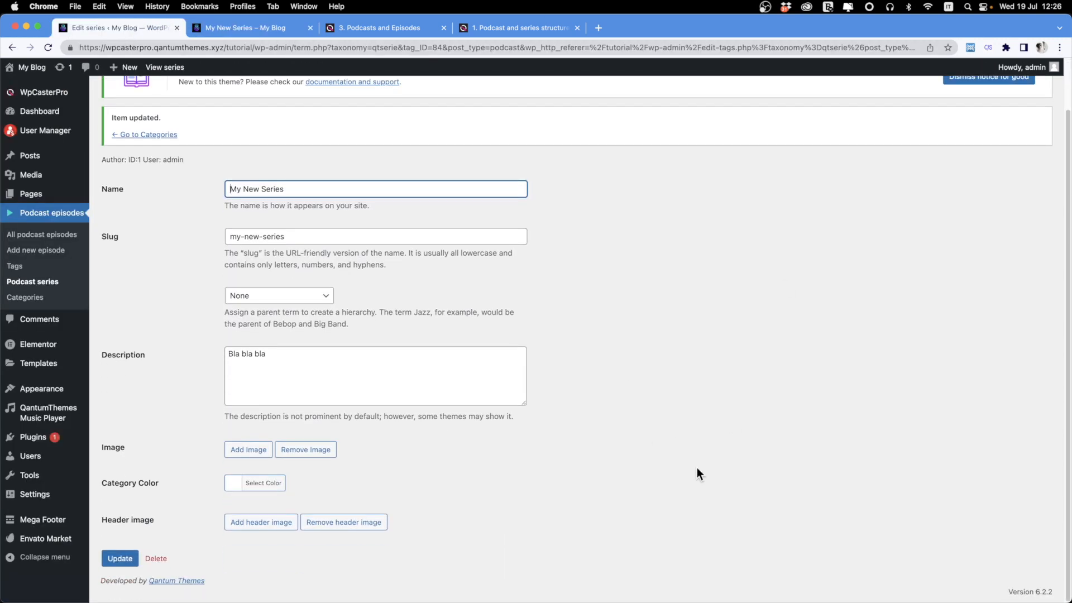
left_click(215, 26)
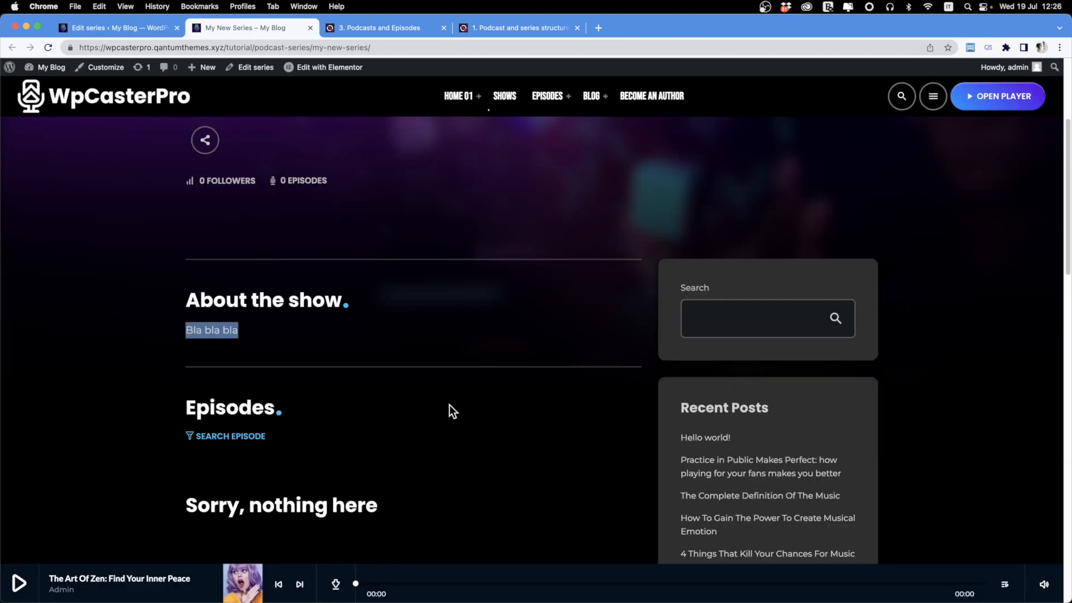
scroll(590, 335, "up", 4)
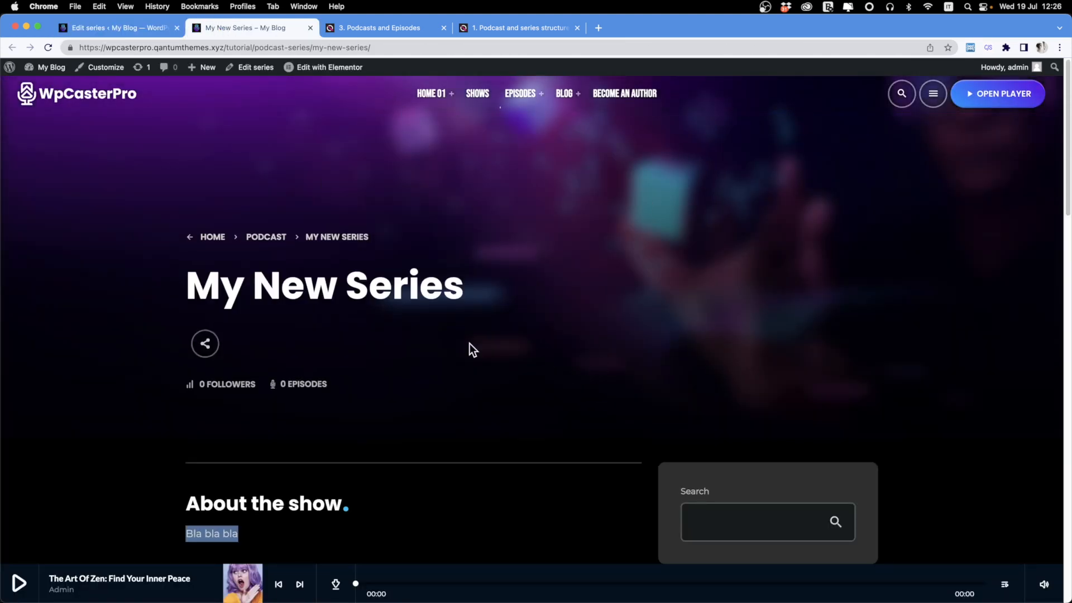
Step: Set PDWS-DEMO-SERIES-BANNER-3-THE-WORLD-OF-MUSIC.jpg from the media library as My New Series' image and update the series
left_click(95, 28)
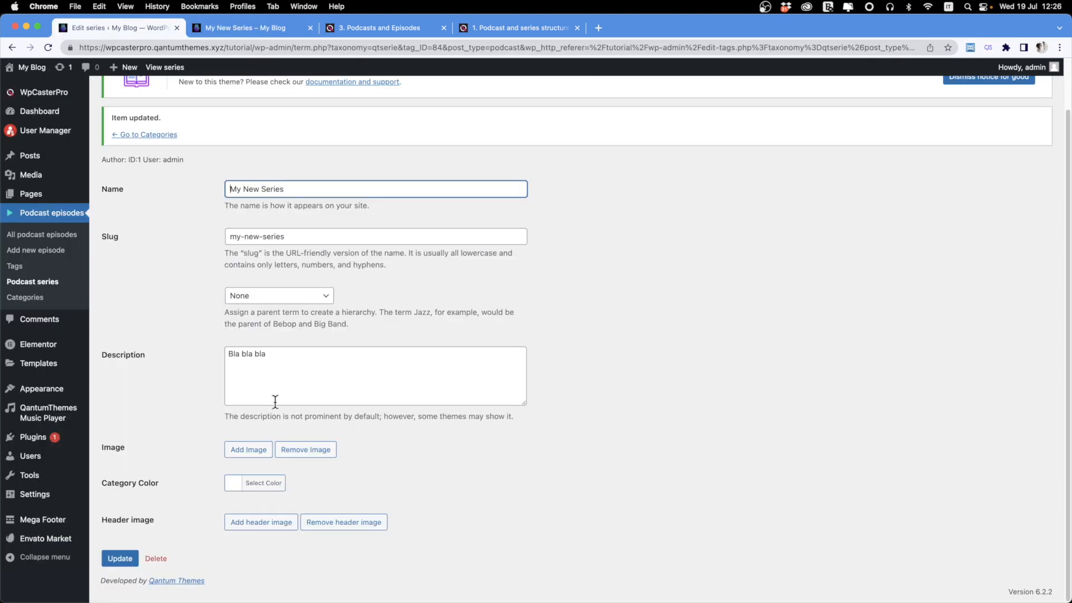
left_click(240, 450)
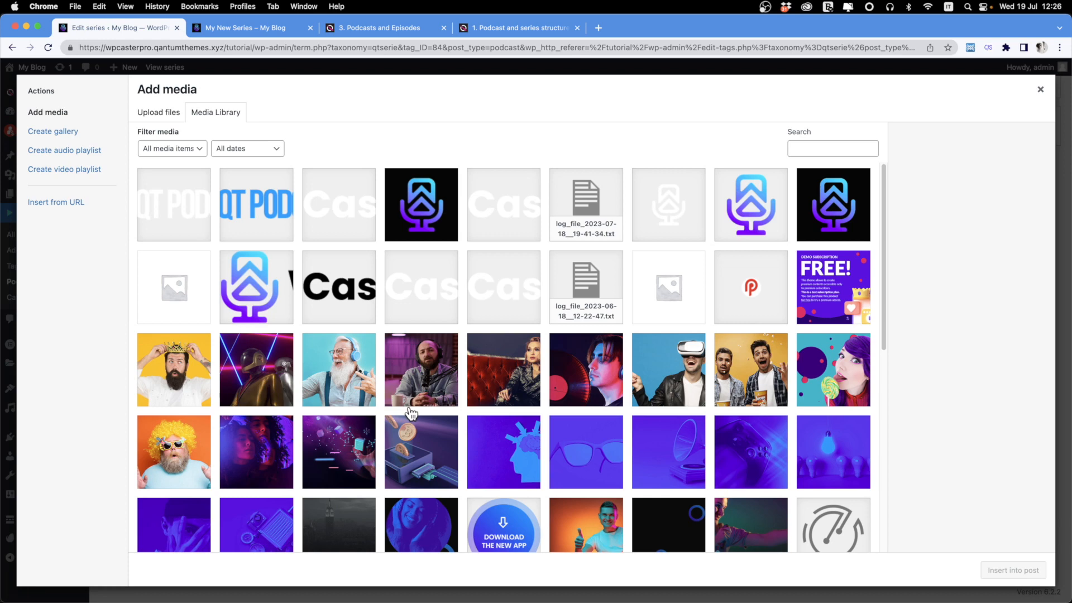
left_click(362, 397)
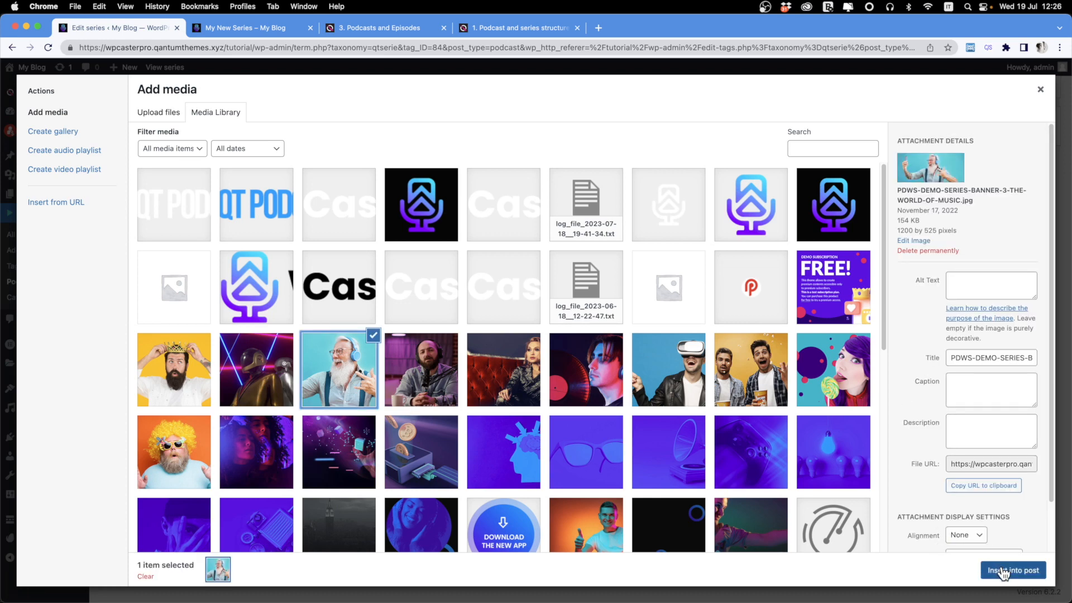
left_click(1012, 569)
scroll(635, 441, "down", 2)
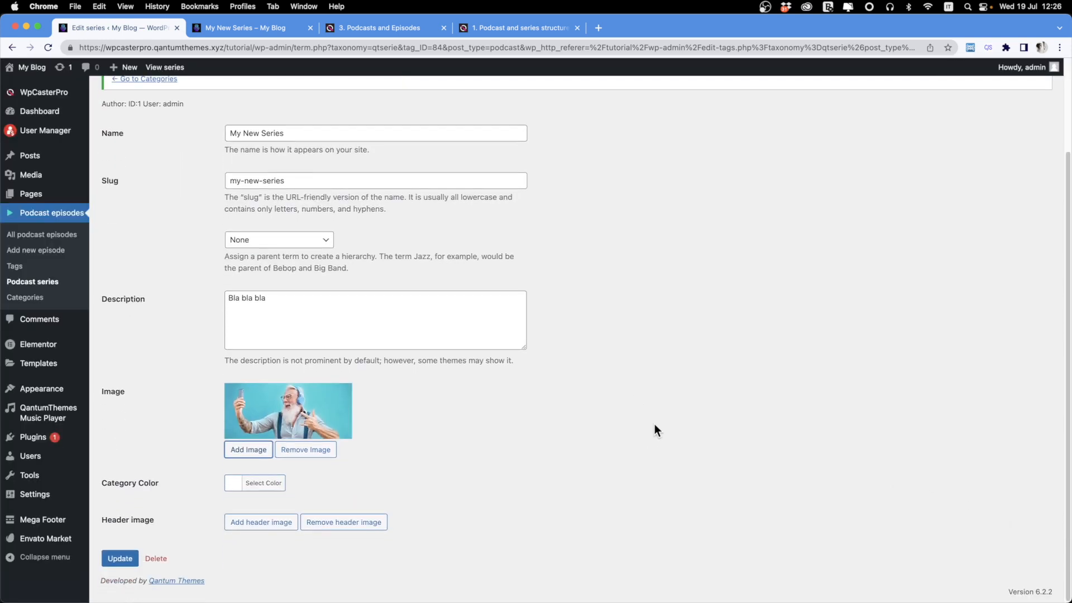
left_click(126, 563)
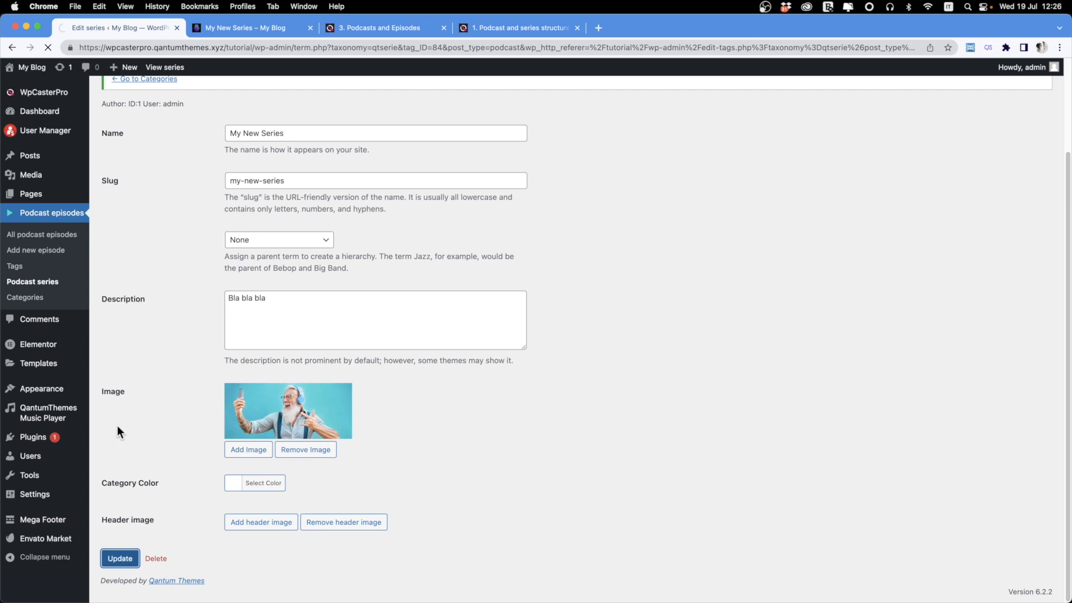
Step: Reload My New Series' public page and check the series image beside the title
left_click(237, 25)
left_click(49, 47)
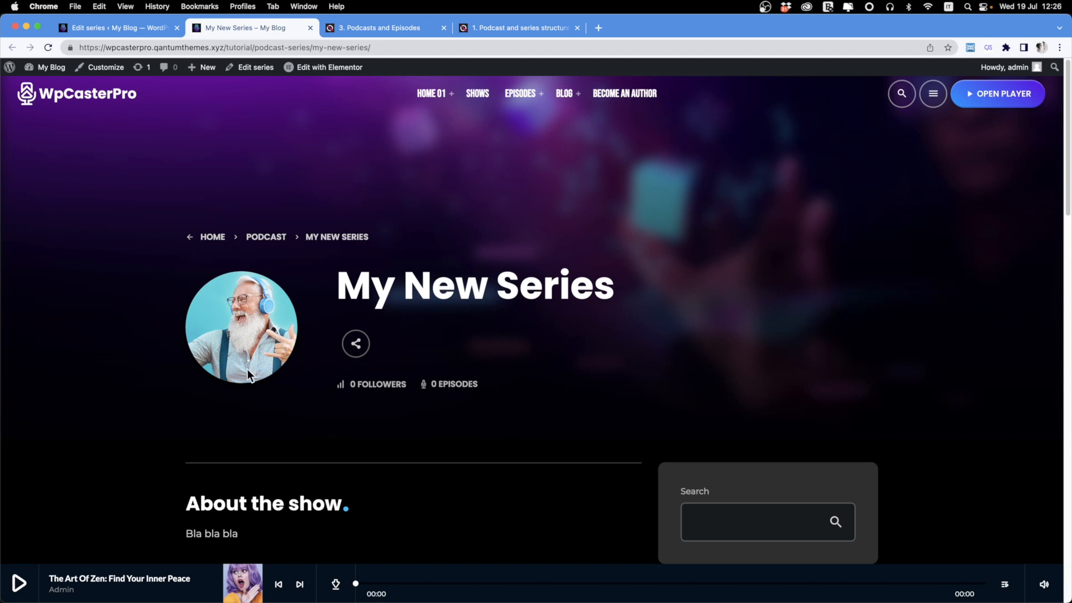
scroll(263, 373, "down", 1)
Step: Set the library photo of the bearded man in a yellow wig as My New Series' header image and update the series
left_click(143, 36)
scroll(407, 330, "down", 3)
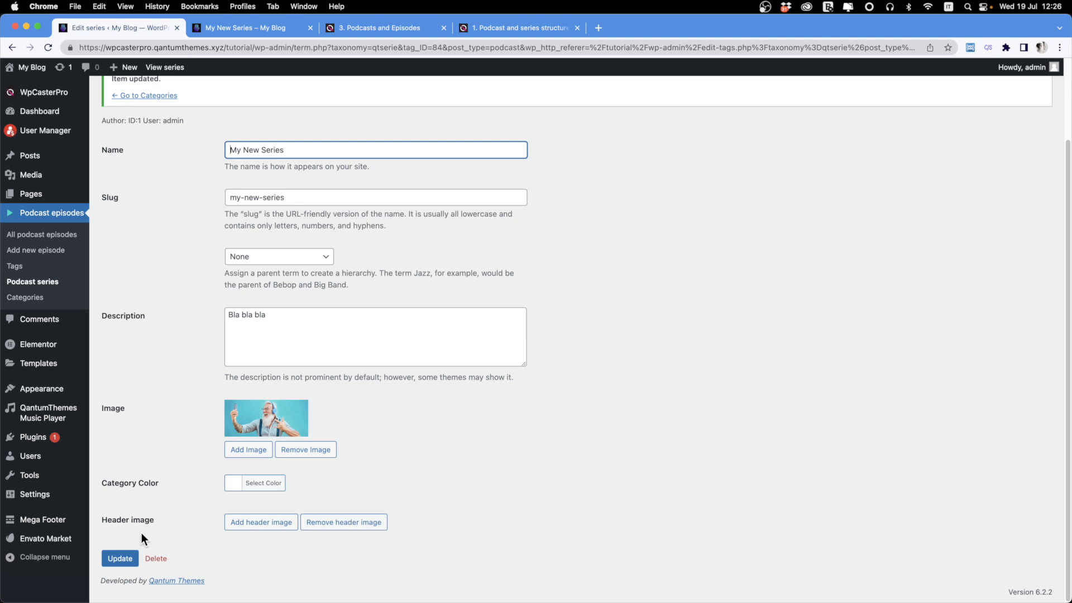
left_click(281, 523)
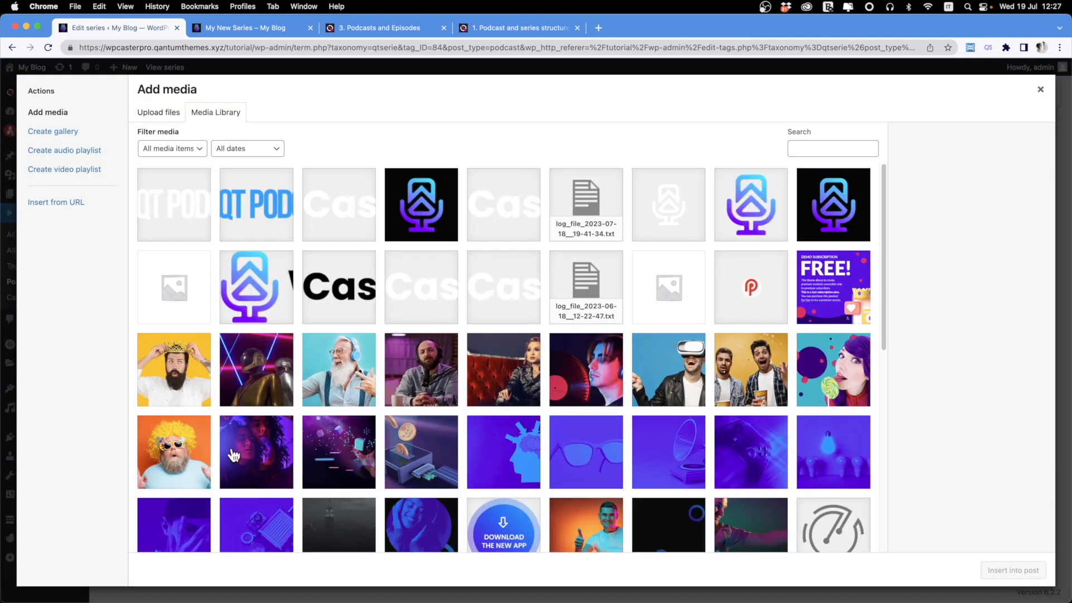
left_click(190, 464)
left_click(1009, 569)
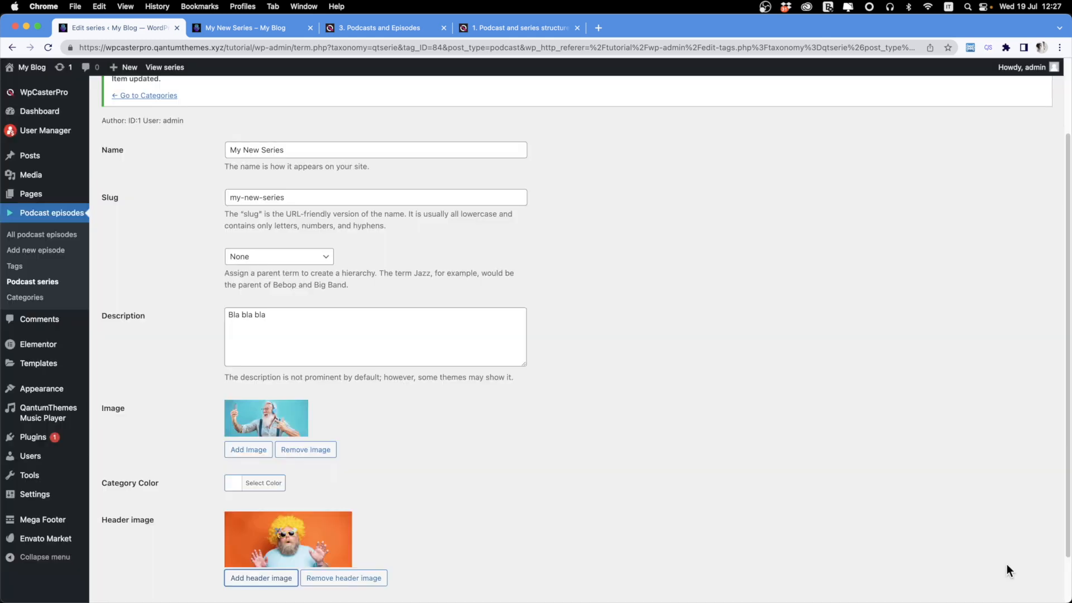
scroll(536, 407, "down", 2)
left_click(114, 558)
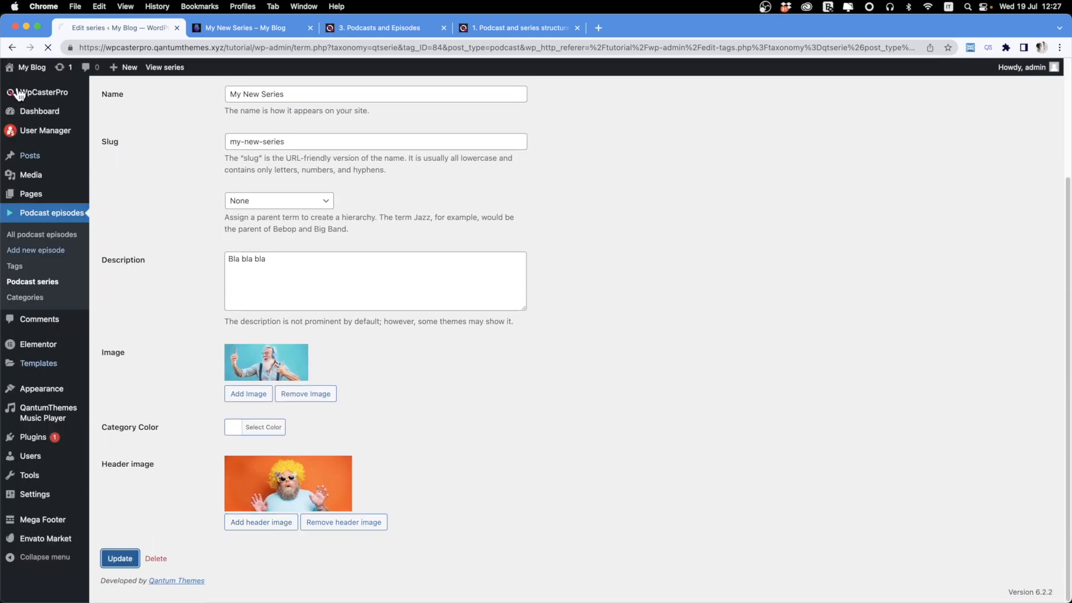
Step: Reload My New Series' public page and look over it with the header image banner
left_click(219, 23)
left_click(48, 48)
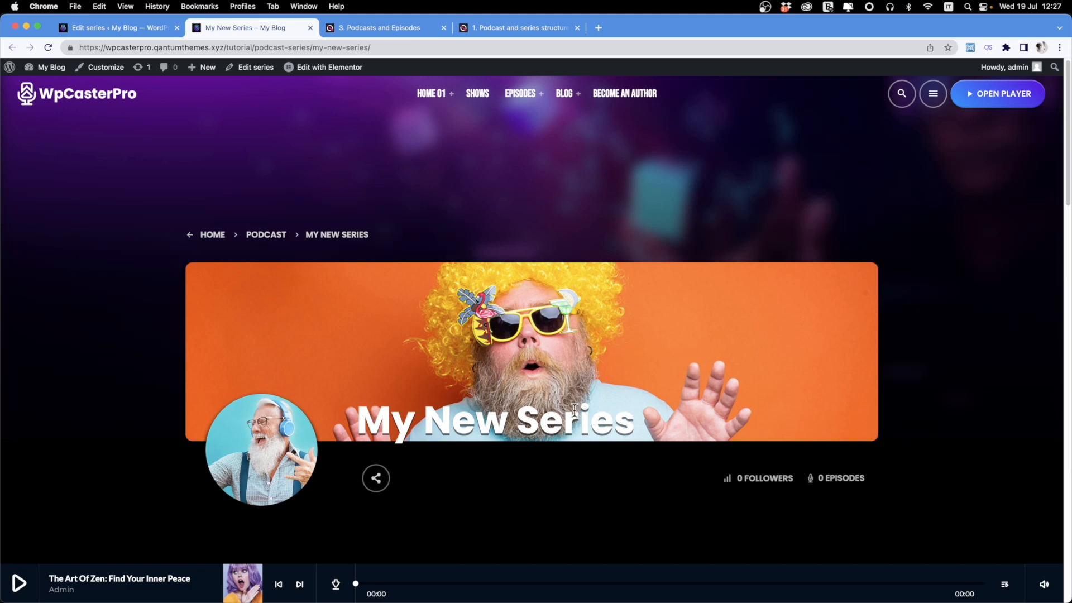
scroll(585, 414, "down", 4)
scroll(599, 423, "up", 4)
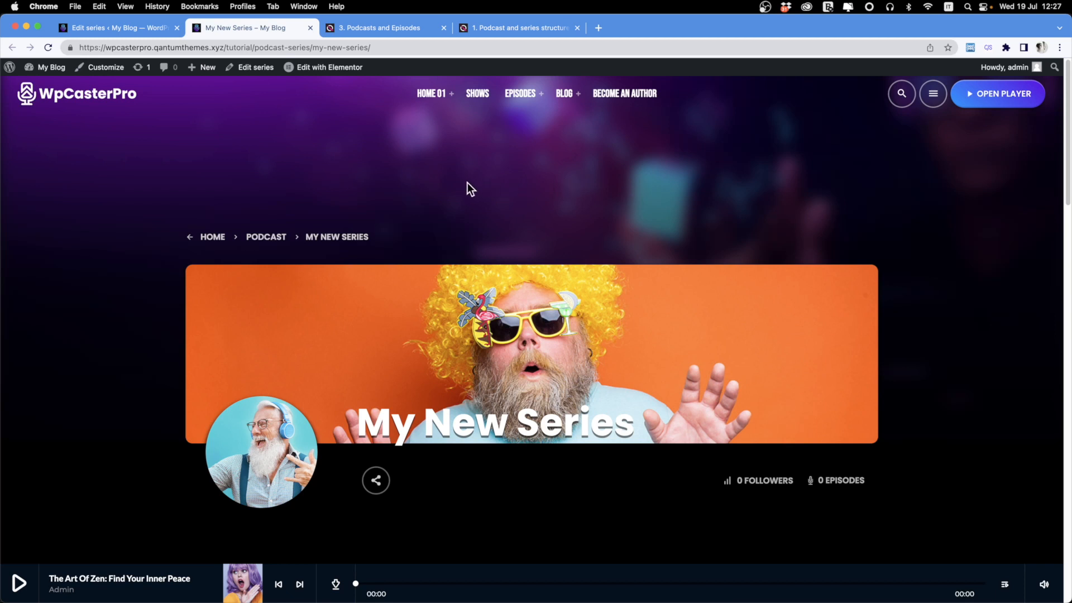
Step: Open the site Customizer from My New Series' page and go to the page header and background settings' background styling options
left_click(103, 68)
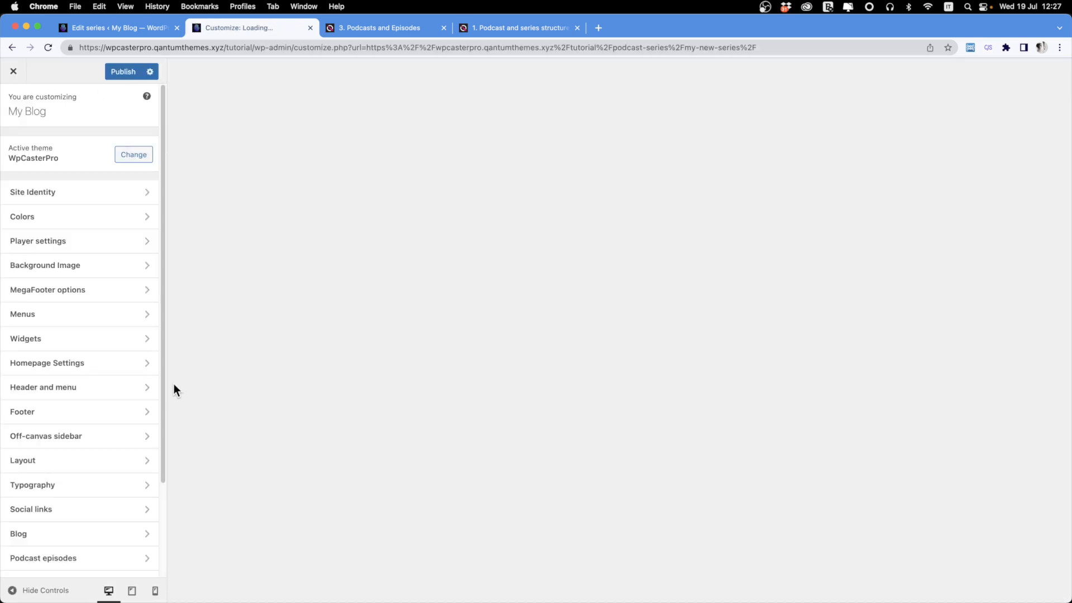
scroll(113, 379, "down", 2)
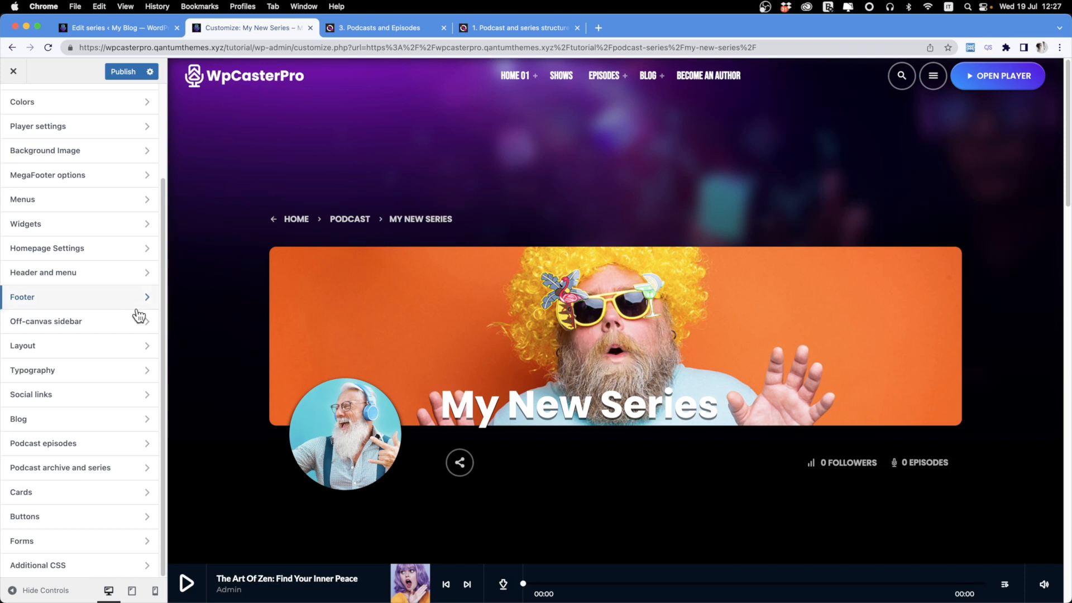
left_click(98, 279)
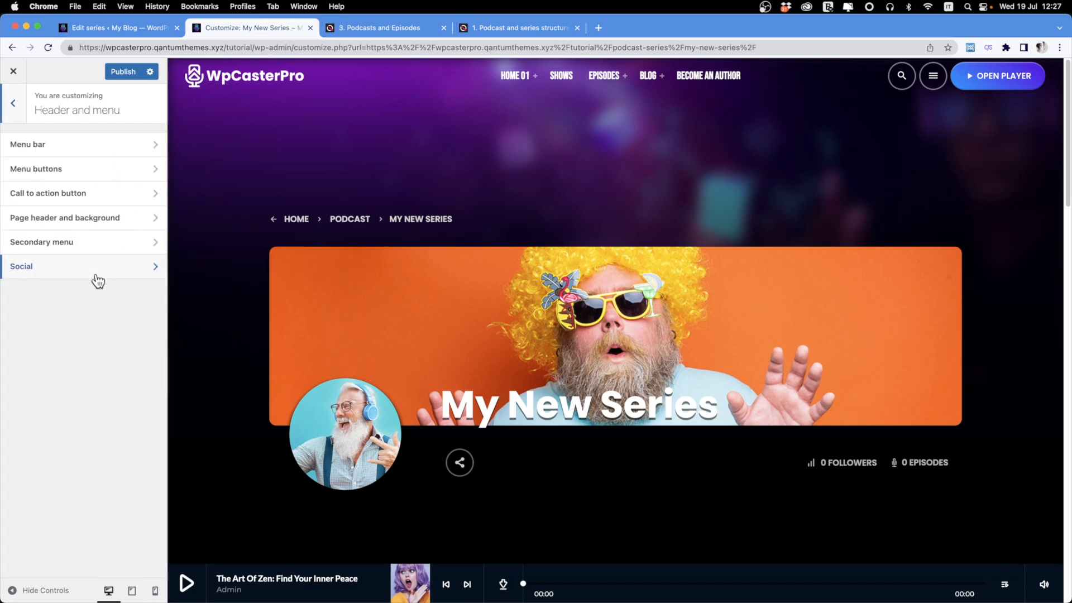
left_click(67, 219)
scroll(87, 280, "down", 10)
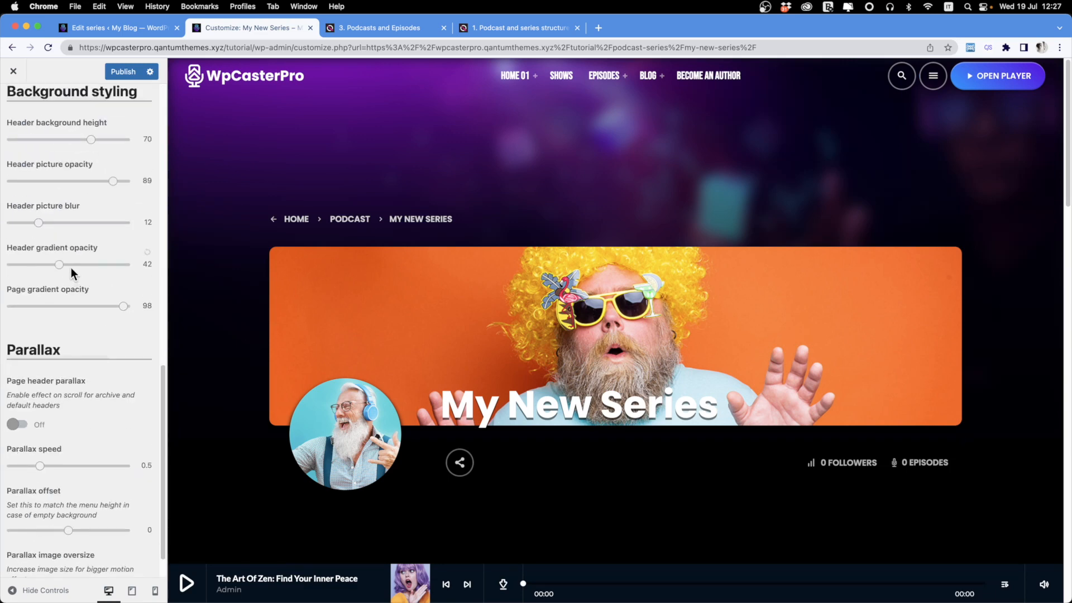
Step: Set header picture blur to 0, header picture opacity to 100, page gradient opacity to 93 and header gradient opacity to 100
scroll(71, 266, "up", 2)
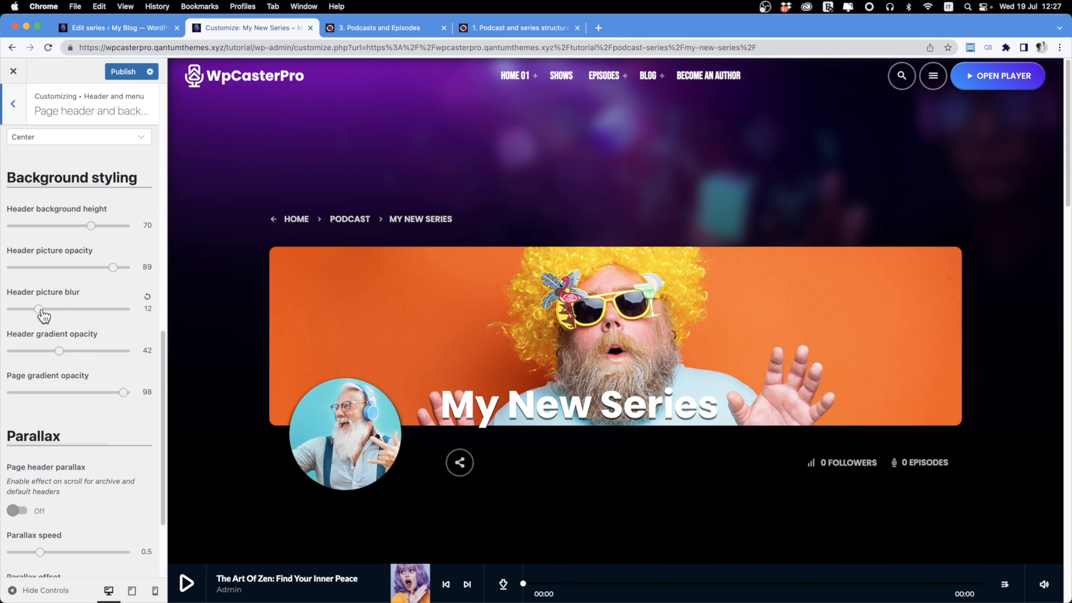
left_click_drag(40, 308, 4, 310)
left_click_drag(116, 269, 138, 271)
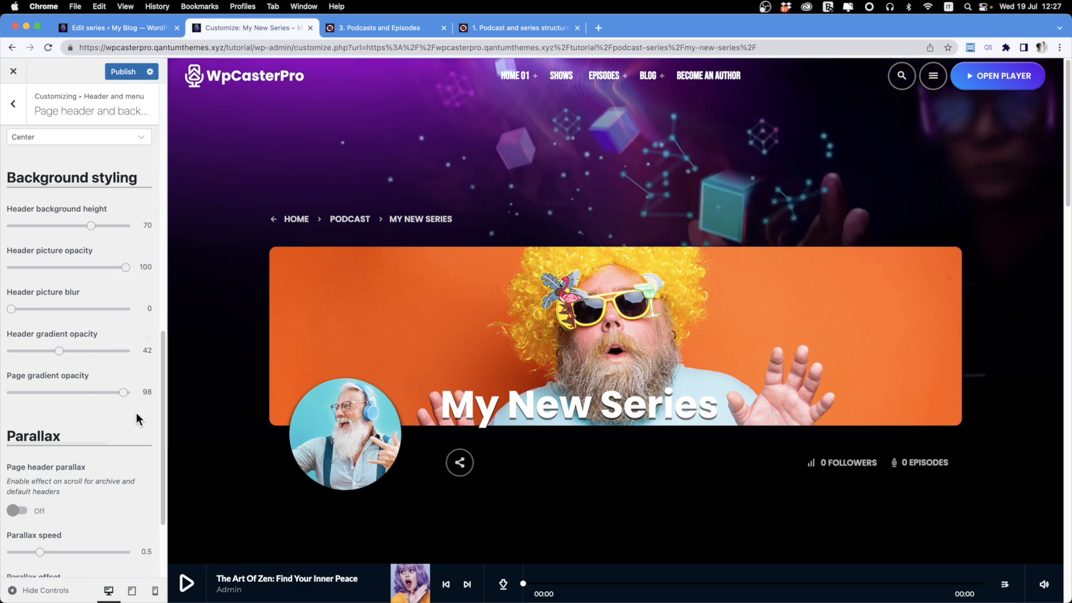
mouse_move(122, 395)
left_mouse_down()
mouse_move(12, 406)
mouse_move(170, 400)
mouse_move(3, 395)
mouse_move(118, 399)
left_mouse_up()
left_click_drag(58, 352, 149, 360)
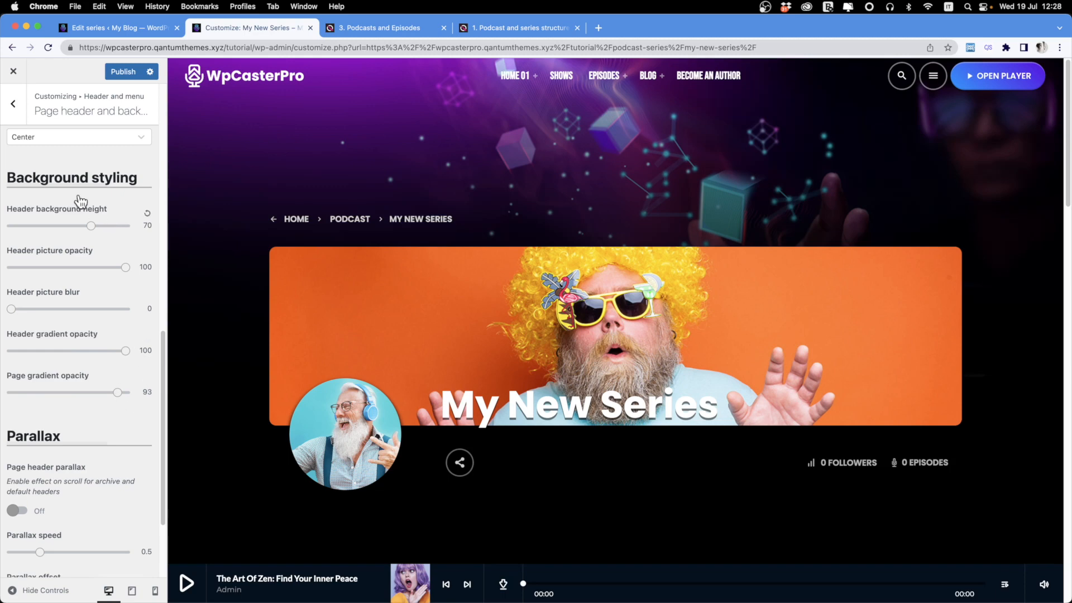
scroll(44, 168, "up", 5)
left_click(13, 104)
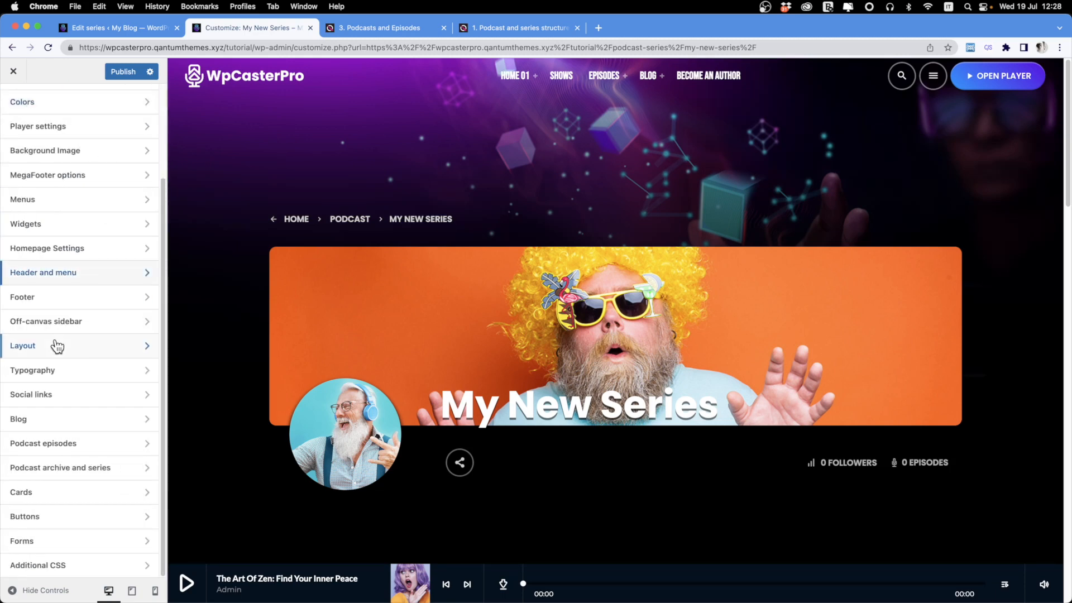
Step: Open the podcast archive and series settings and examine the archive style choices and series header options against the page preview
scroll(733, 253, "down", 6)
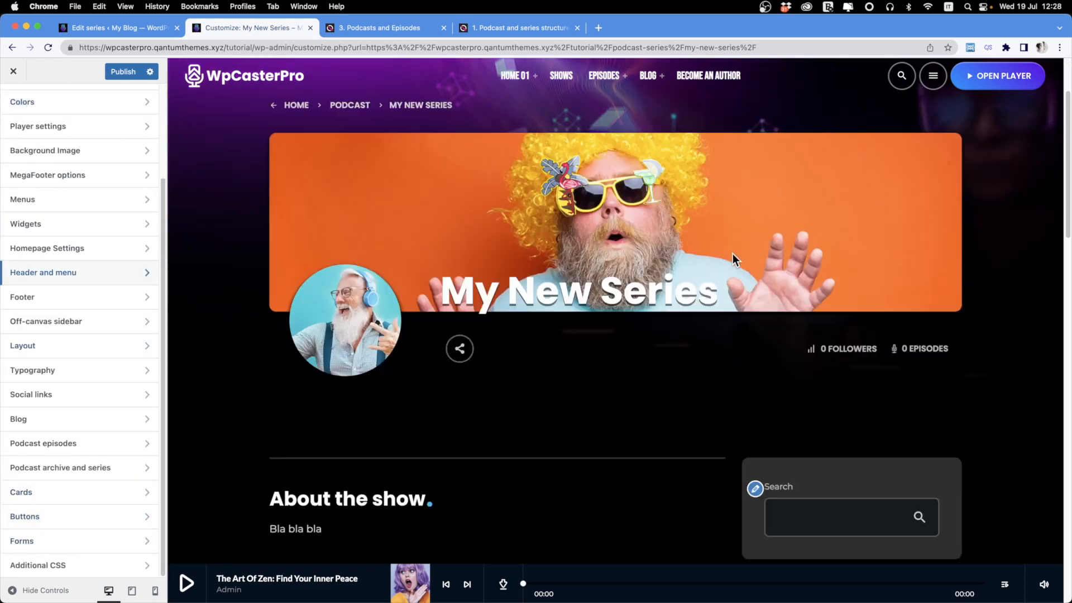
left_click(69, 479)
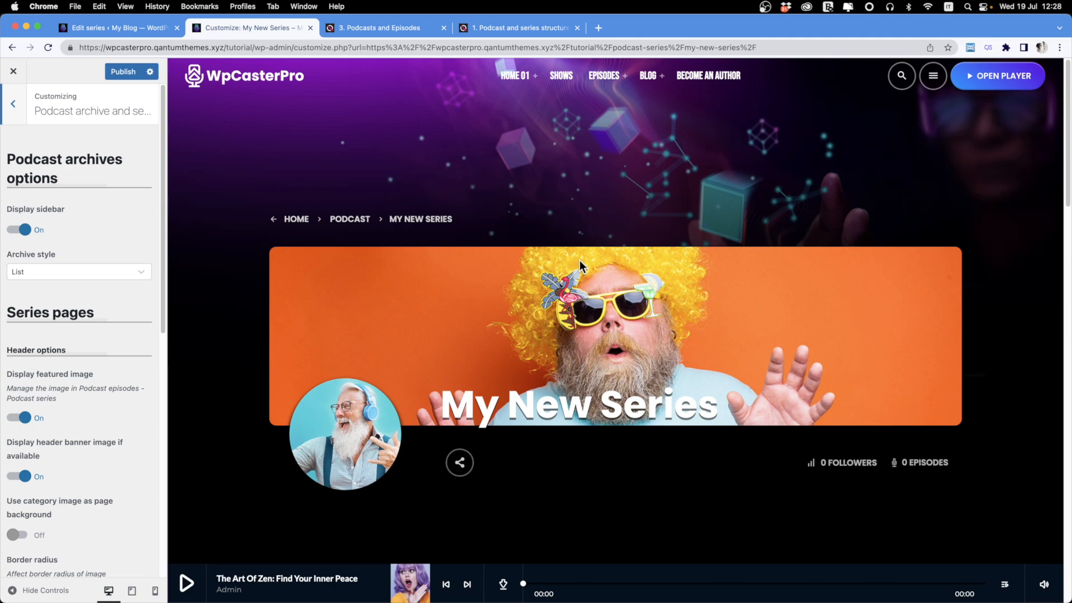
scroll(809, 287, "down", 5)
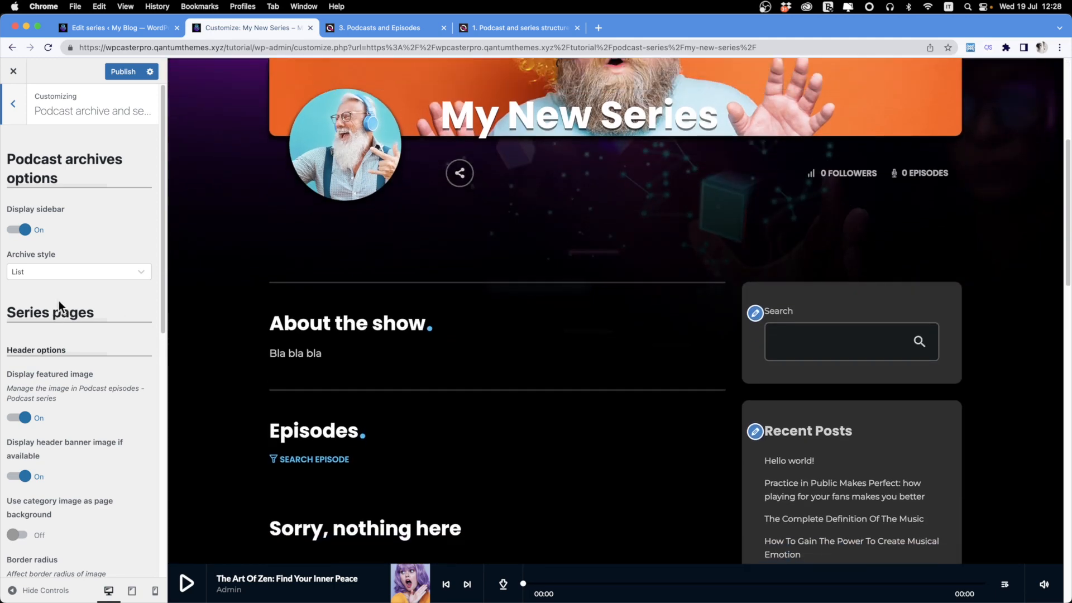
left_click(72, 272)
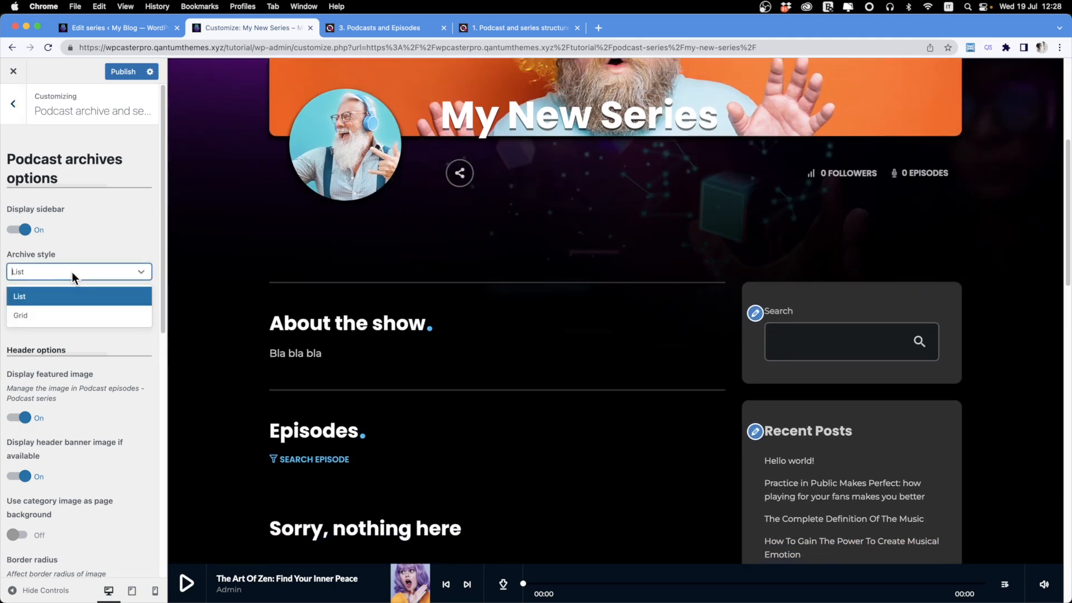
left_click(112, 237)
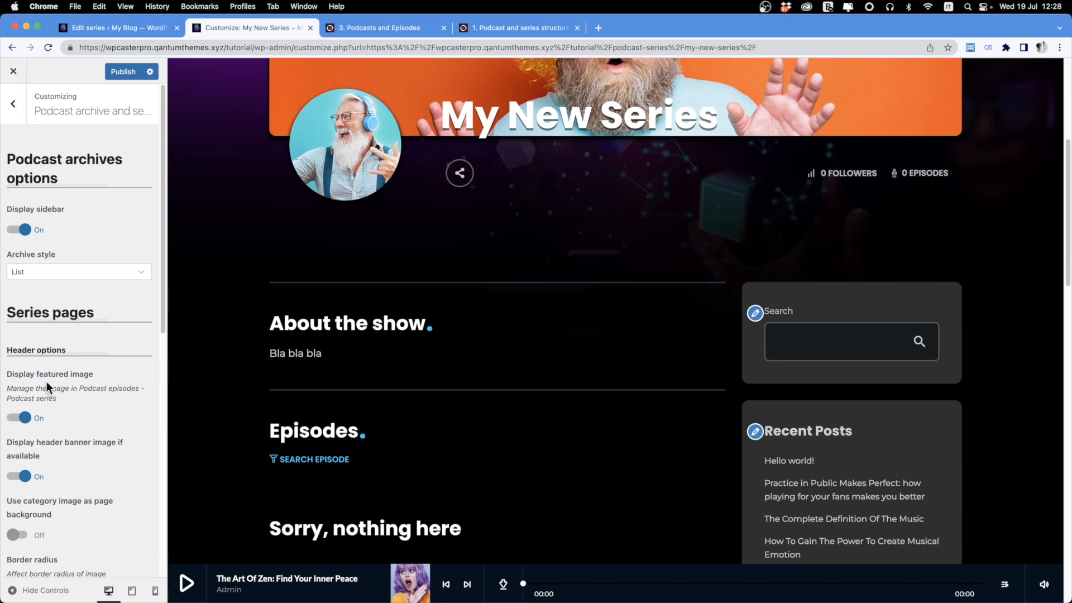
scroll(46, 382, "down", 3)
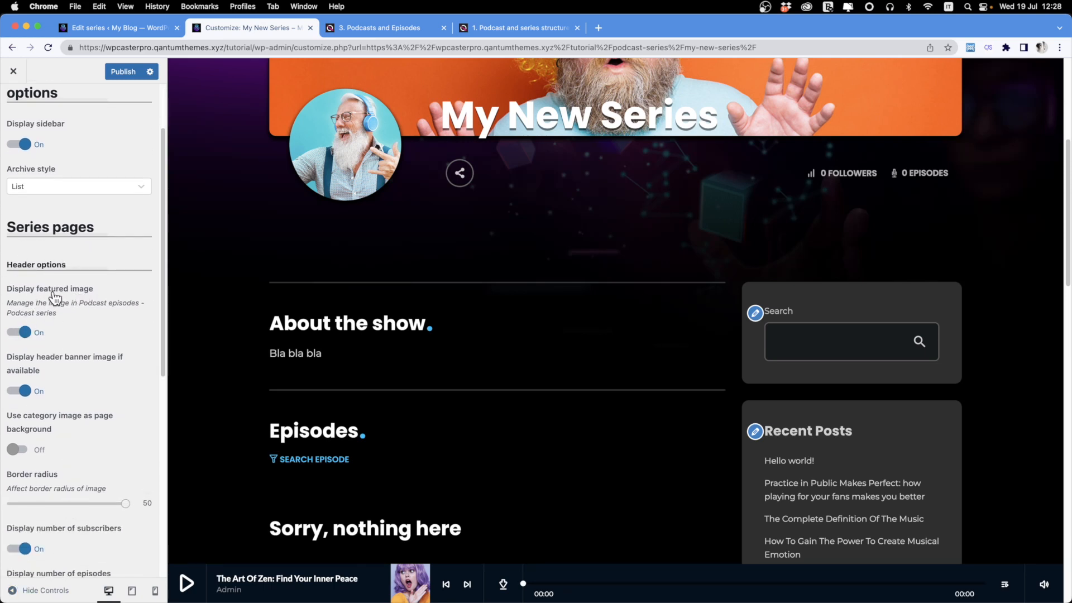
scroll(441, 288, "up", 1)
scroll(437, 292, "up", 3)
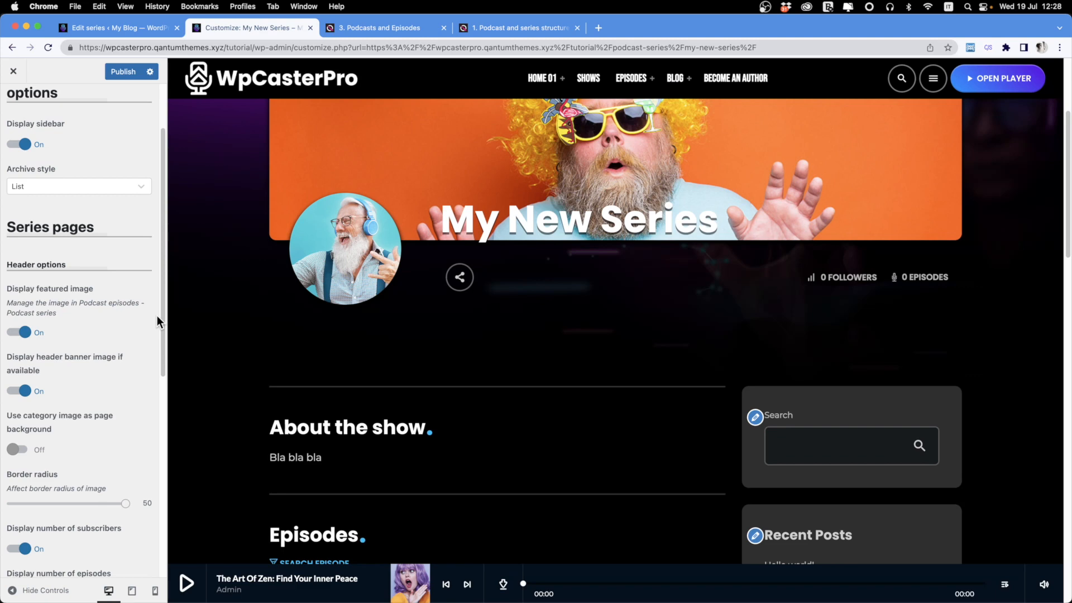
scroll(389, 419, "down", 5)
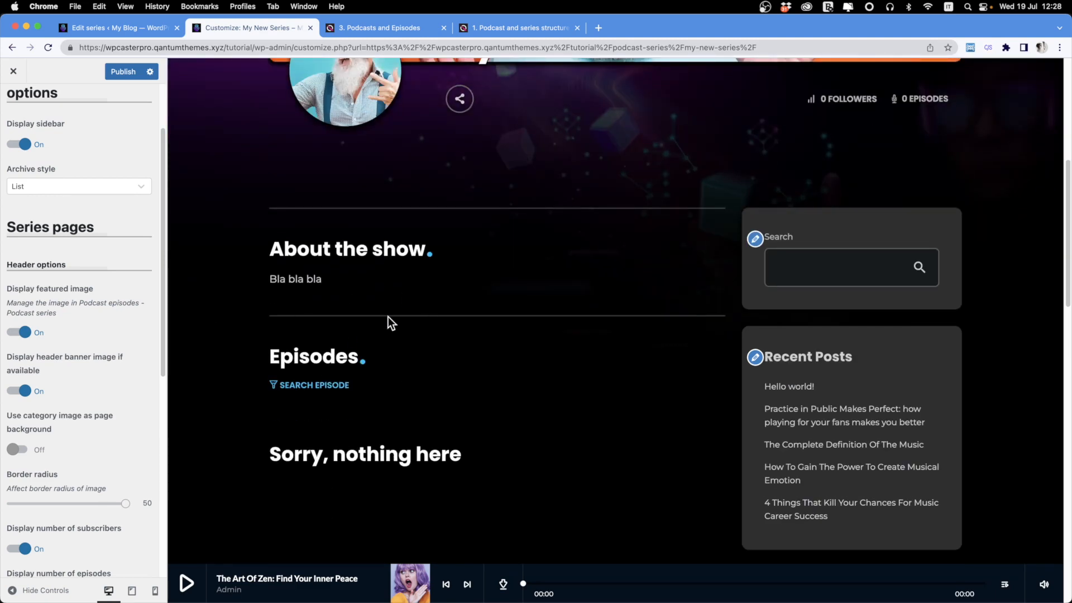
scroll(351, 339, "up", 10)
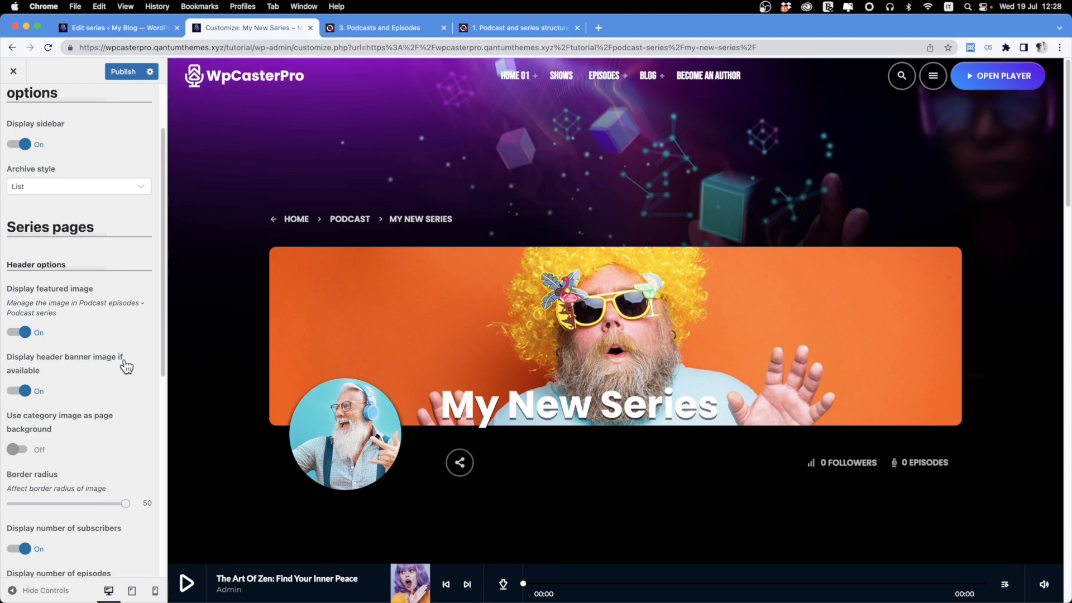
Step: Turn off the header banner image on series pages and use the category image as the page background
left_click(24, 391)
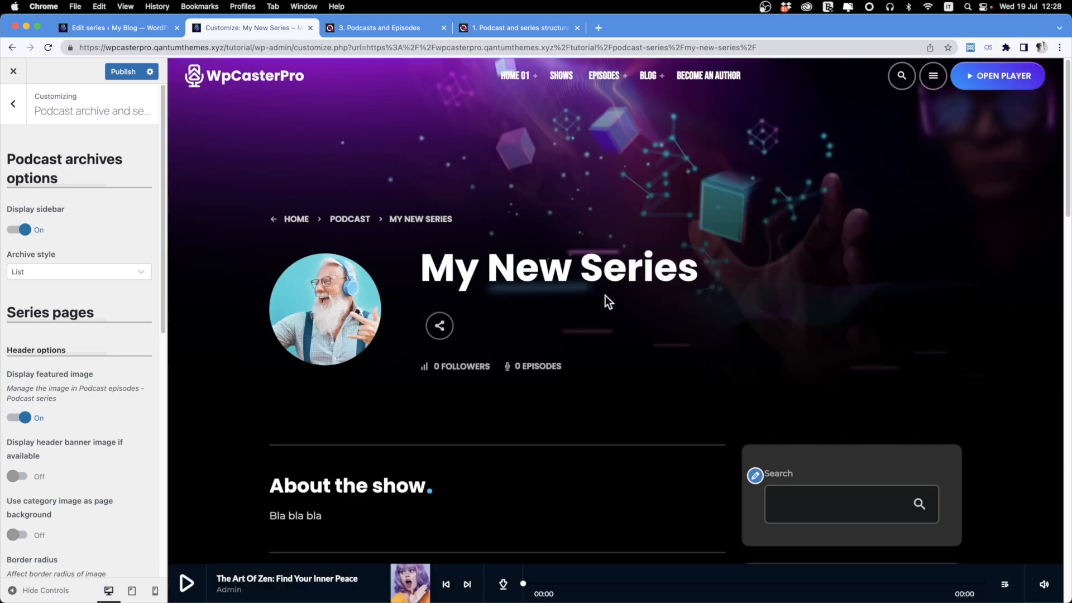
scroll(90, 404, "down", 1)
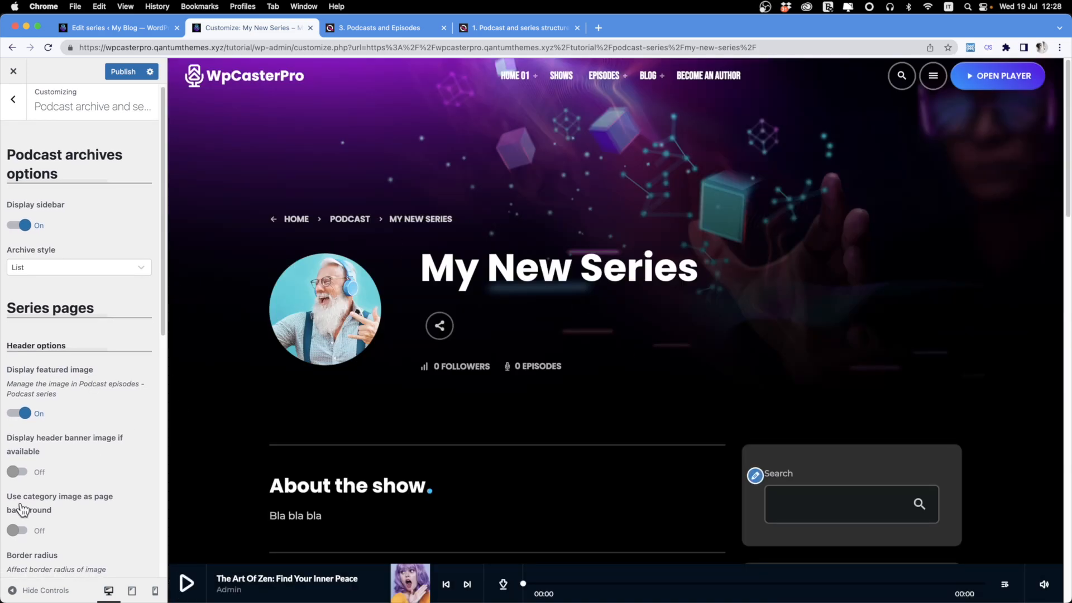
left_click(25, 535)
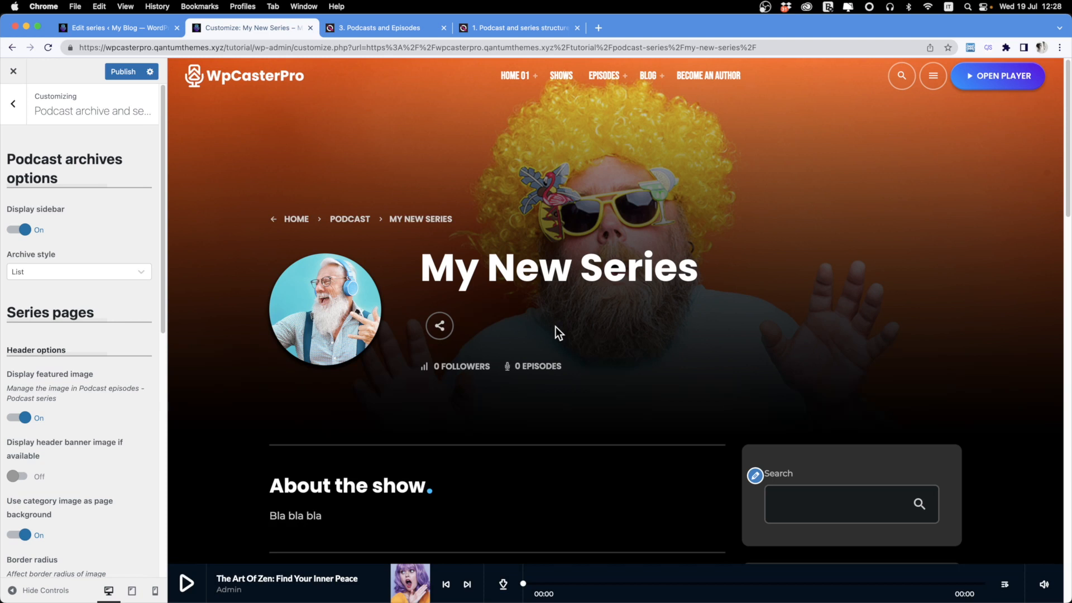
Step: Set the series image's border radius to 50 and turn off the display of the number of subscribers
scroll(79, 355, "down", 5)
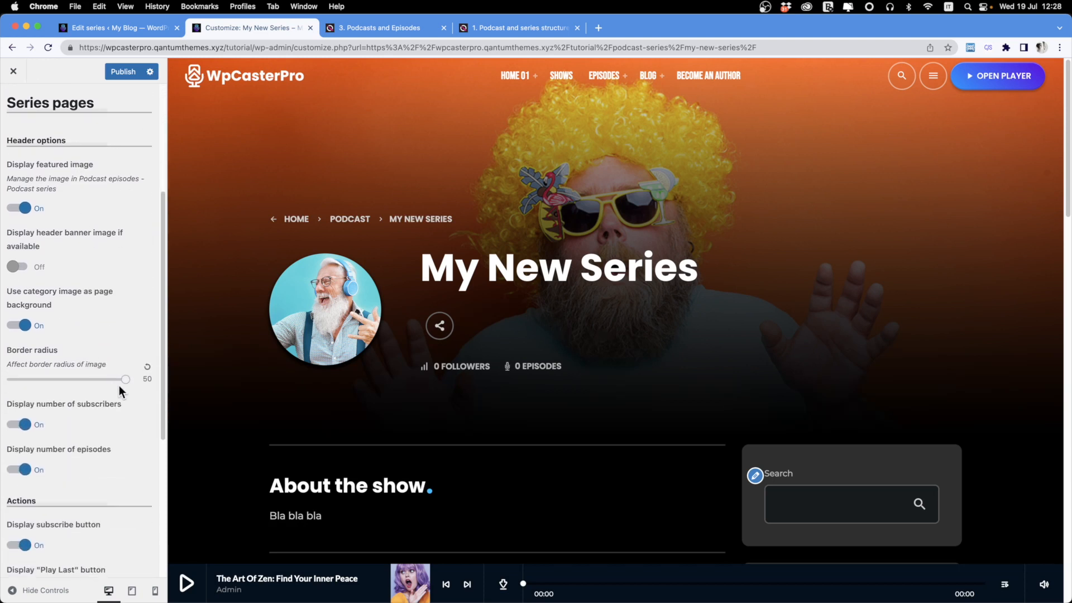
left_click_drag(126, 382, 143, 395)
scroll(67, 296, "down", 2)
scroll(70, 297, "down", 2)
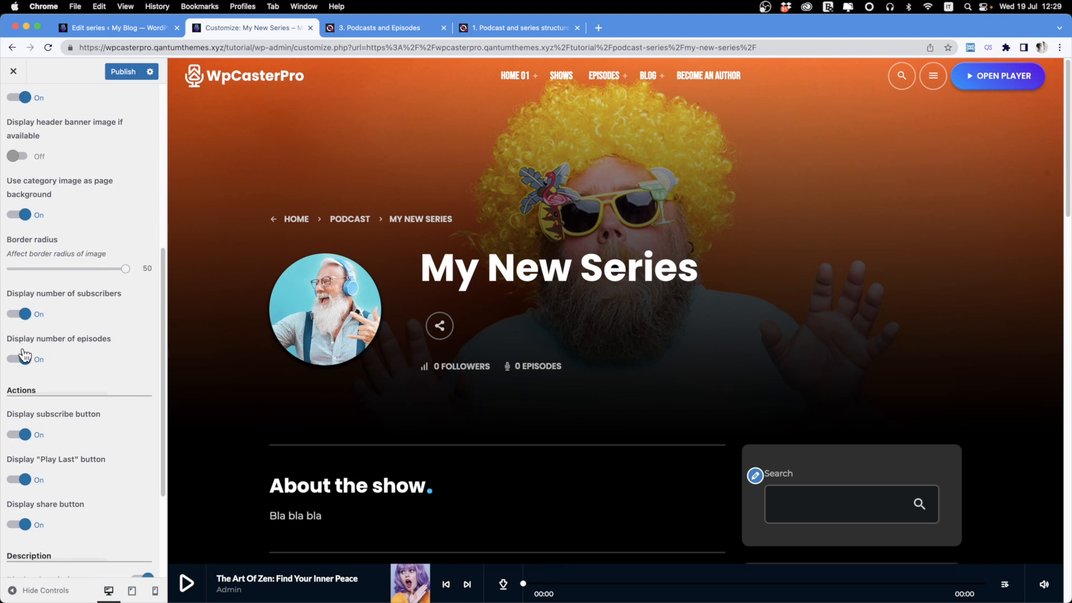
left_click(24, 316)
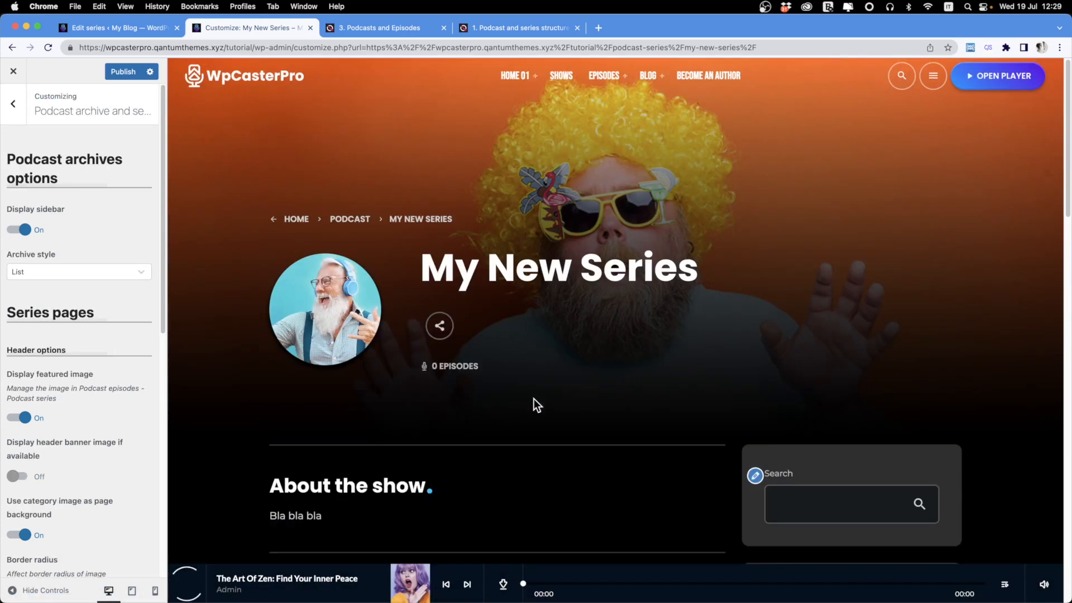
Step: Change the series description title to "The series"
scroll(78, 447, "down", 6)
scroll(78, 453, "down", 2)
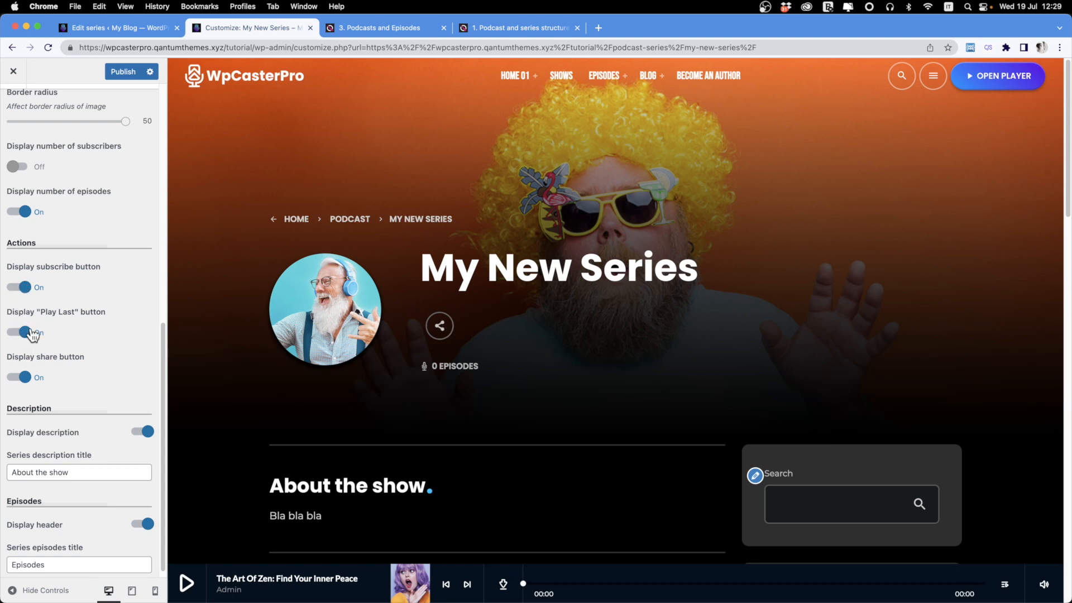
scroll(55, 400, "down", 1)
scroll(55, 400, "down", 1)
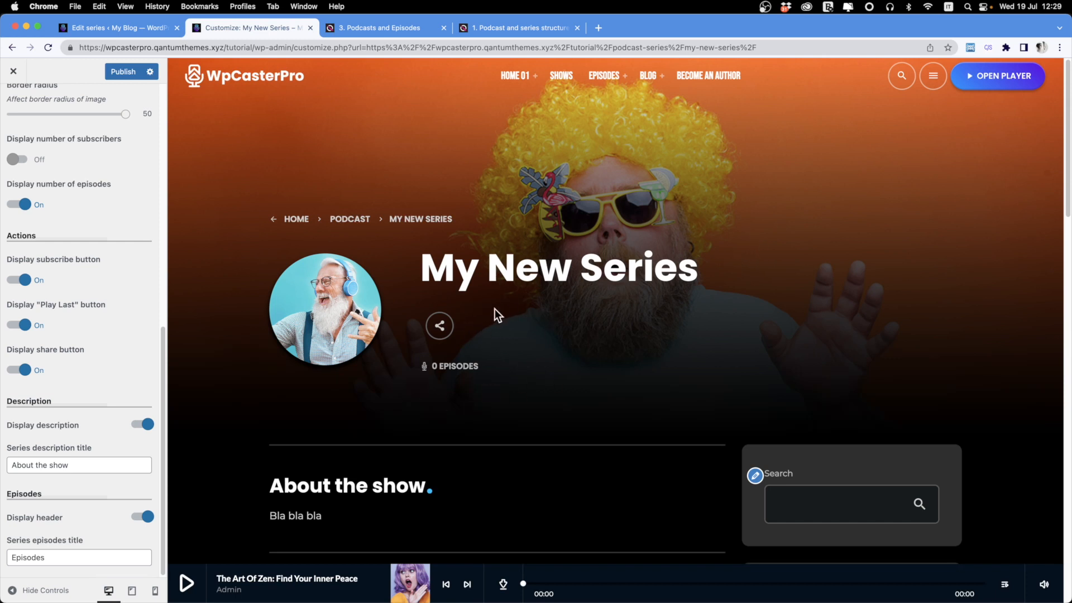
scroll(66, 385, "down", 1)
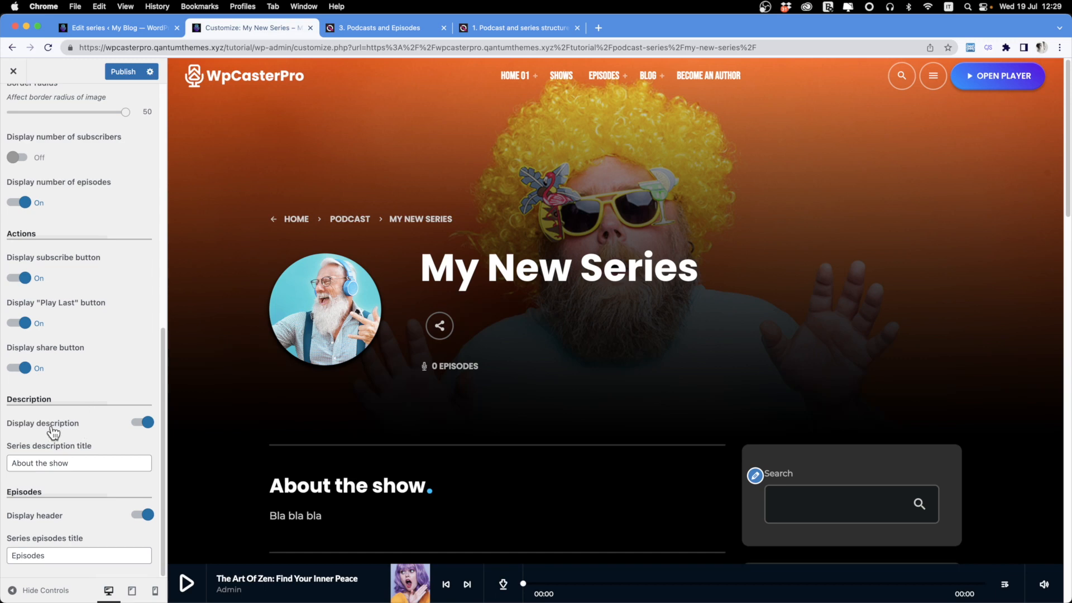
scroll(474, 400, "down", 5)
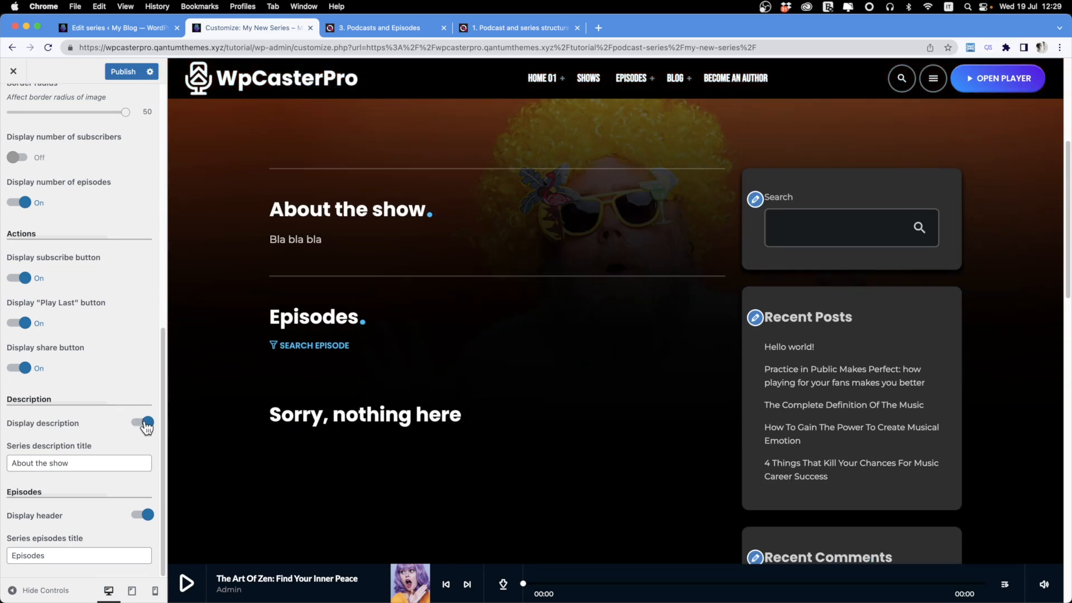
left_click(83, 468)
triple_click(70, 464)
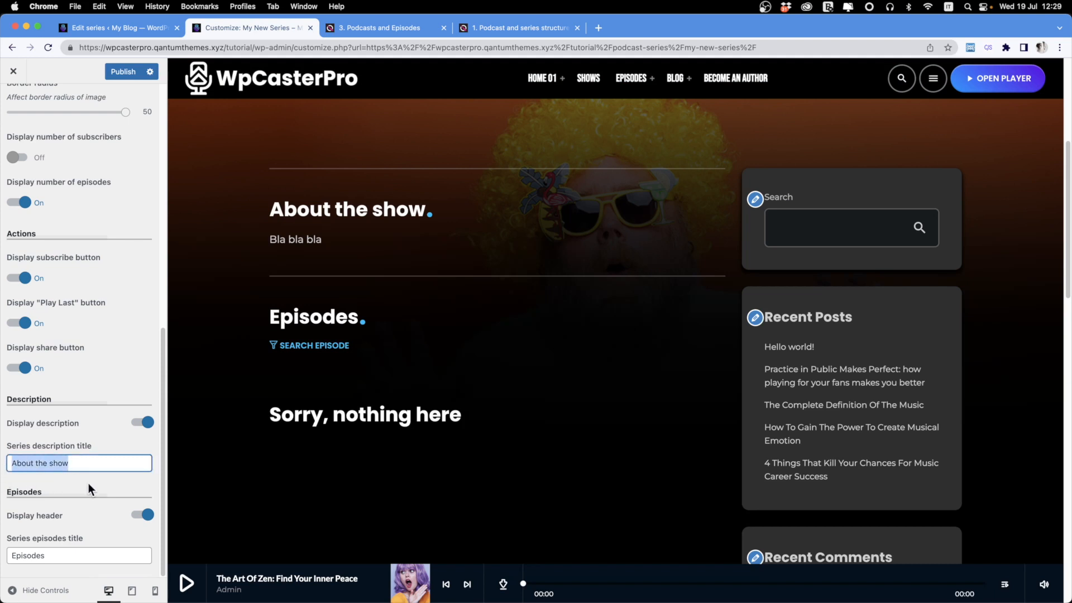
type("The")
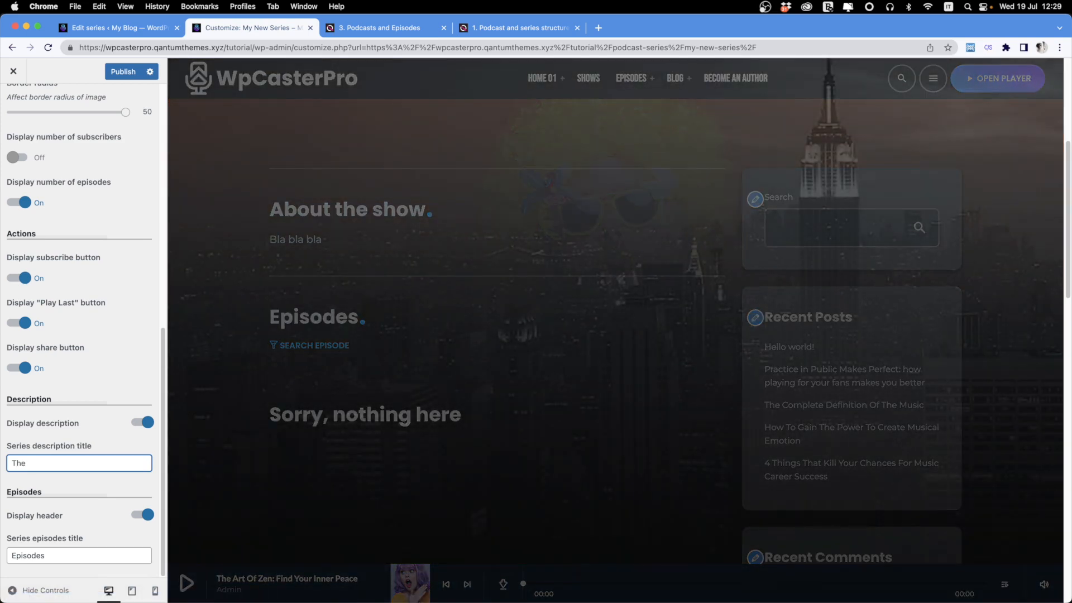
type(" series")
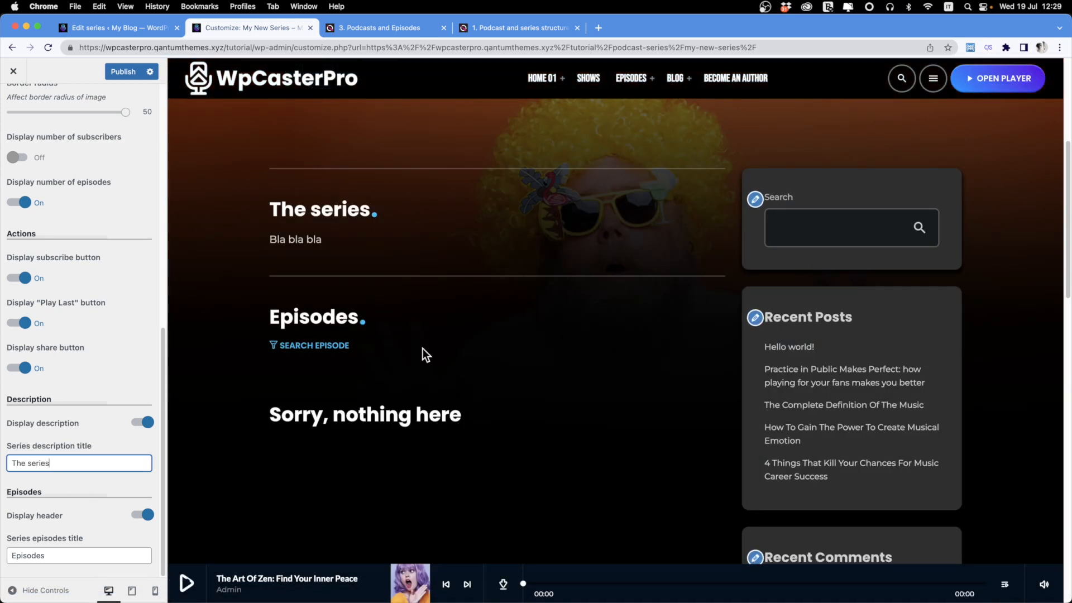
Step: Hide the episodes header on the series page, and turn it back on
scroll(424, 348, "down", 1)
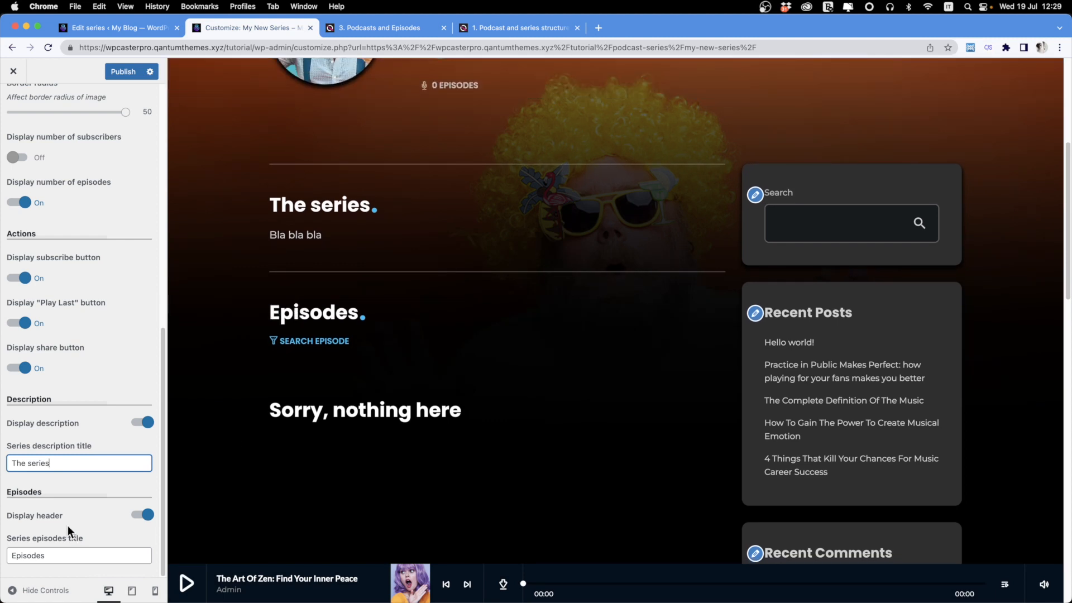
left_click(143, 514)
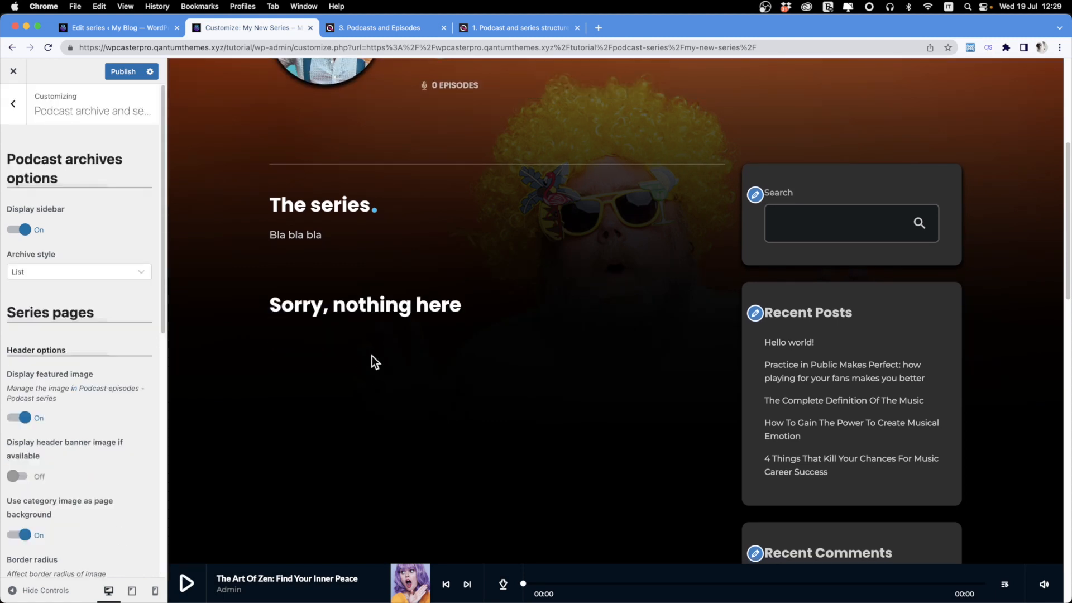
scroll(25, 549, "down", 10)
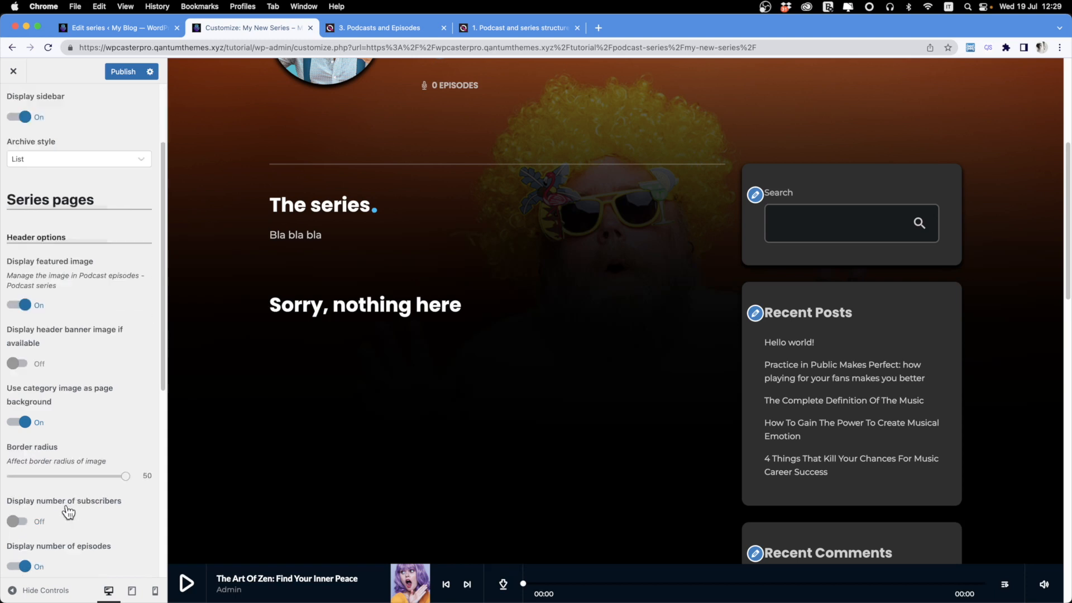
left_click(143, 514)
Step: Change the series episodes title to "All episodes"
scroll(56, 527, "down", 10)
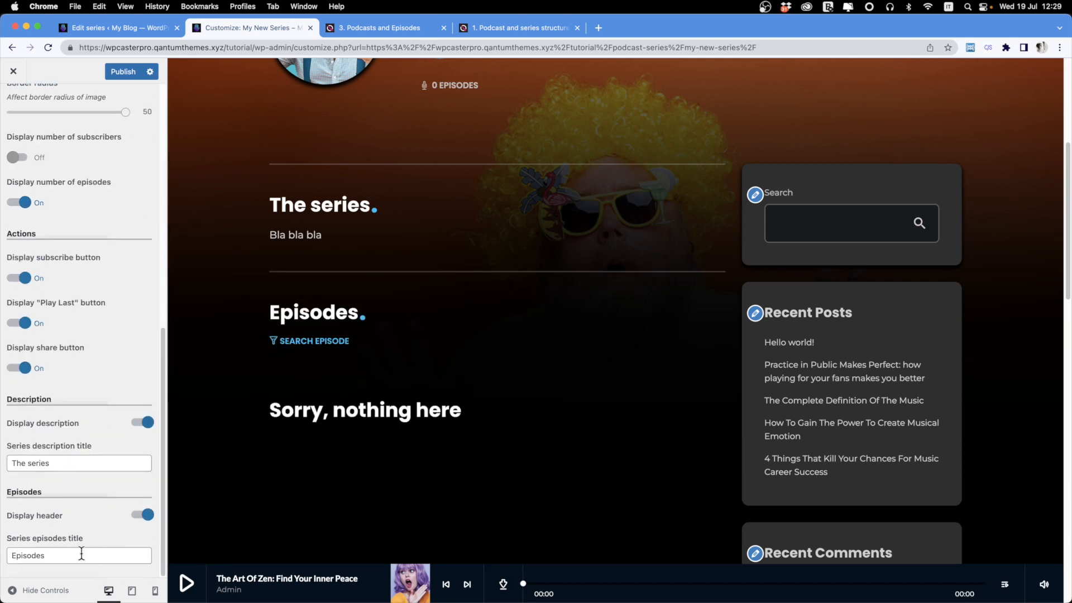
left_click_drag(81, 552, 2, 557)
type("All e")
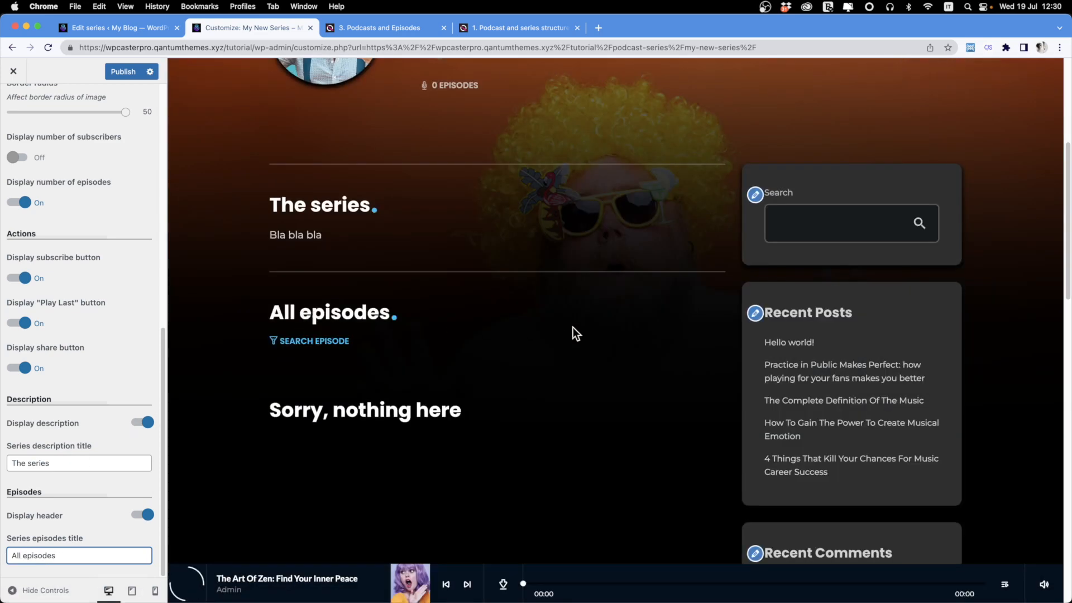
Step: Set the archive style of the podcast archives to Grid
scroll(83, 324, "up", 10)
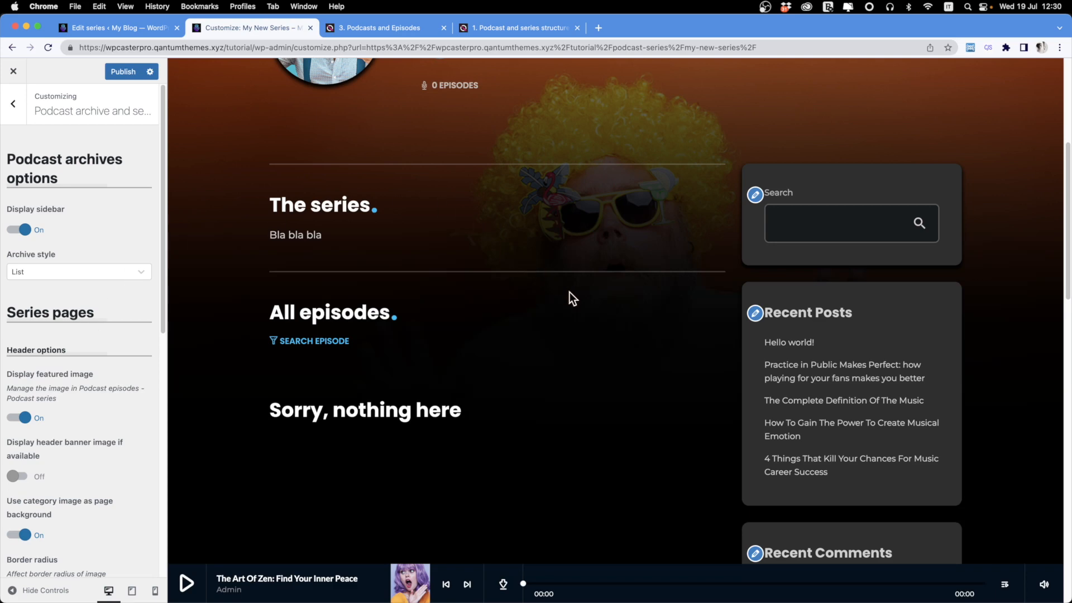
left_click(139, 271)
left_click(84, 308)
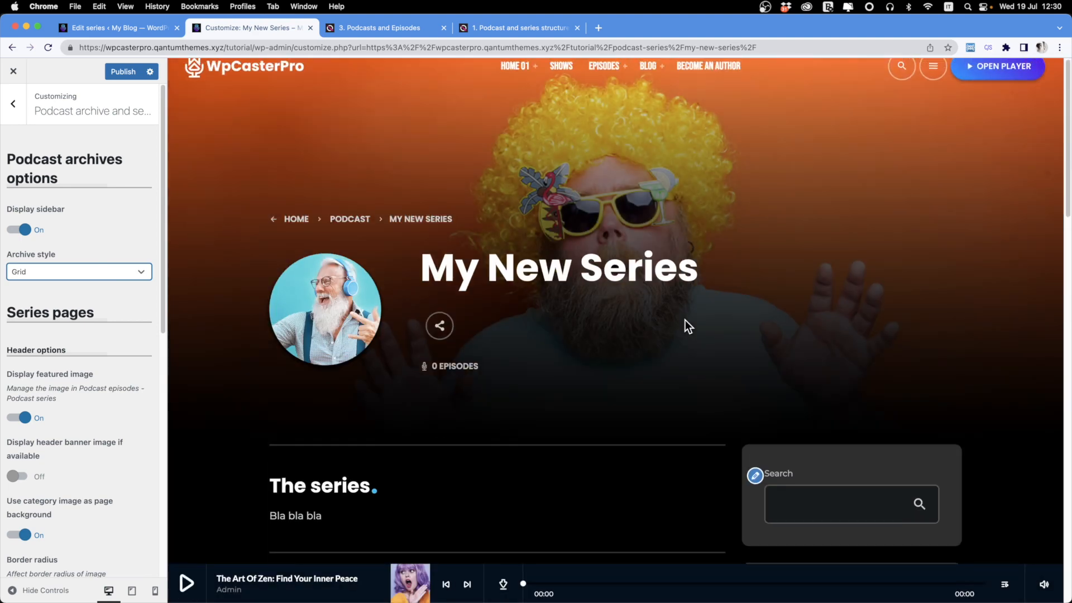
Step: Preview the Shows archive, the Podcast episodes list and the Podcast Episodes Grid pages
left_click(561, 76)
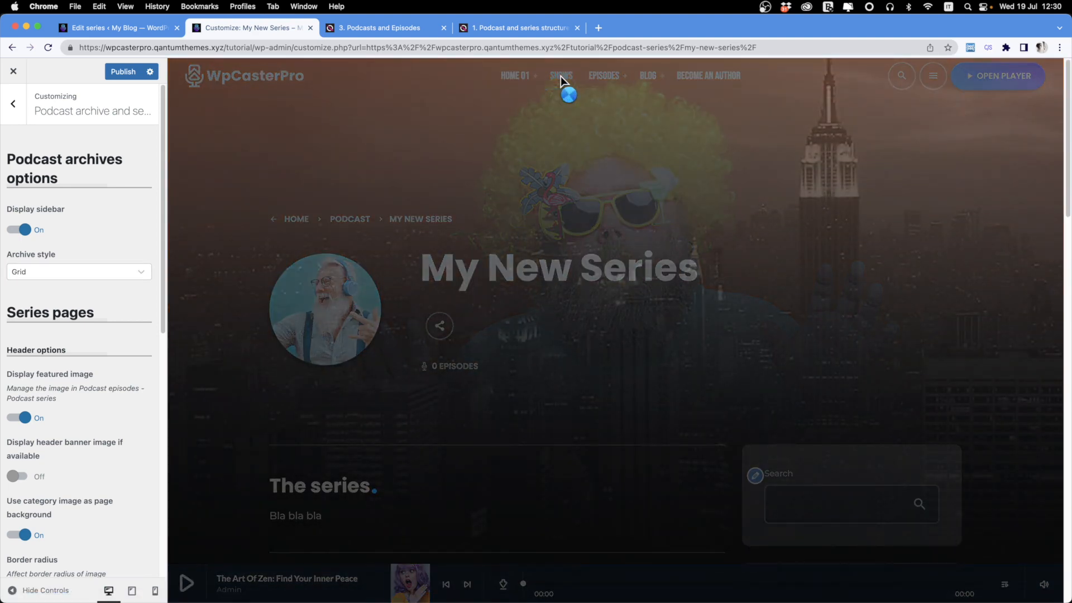
mouse_move(596, 83)
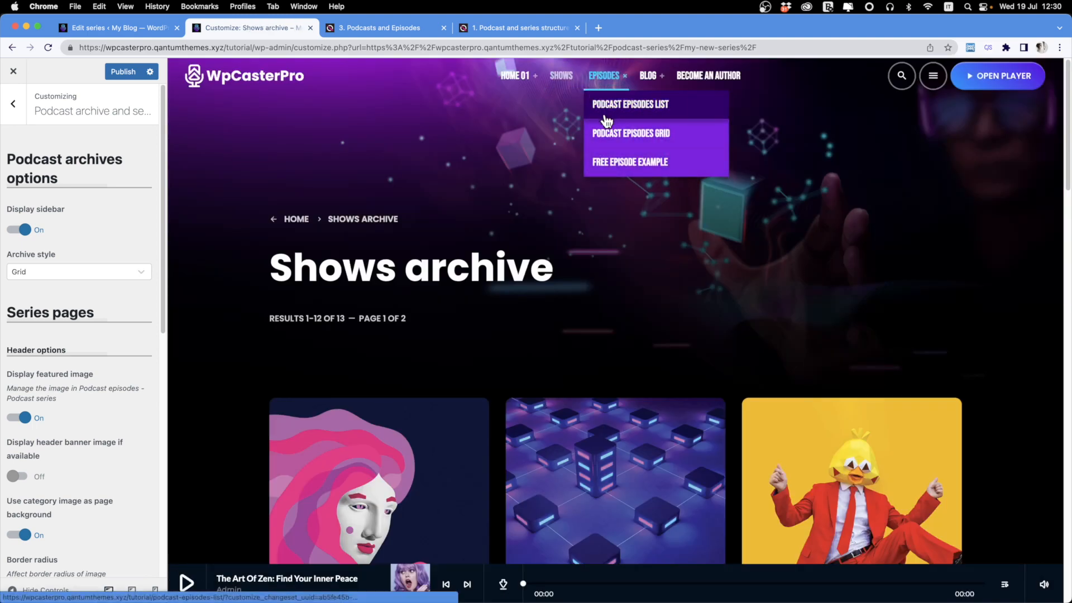
left_click(604, 105)
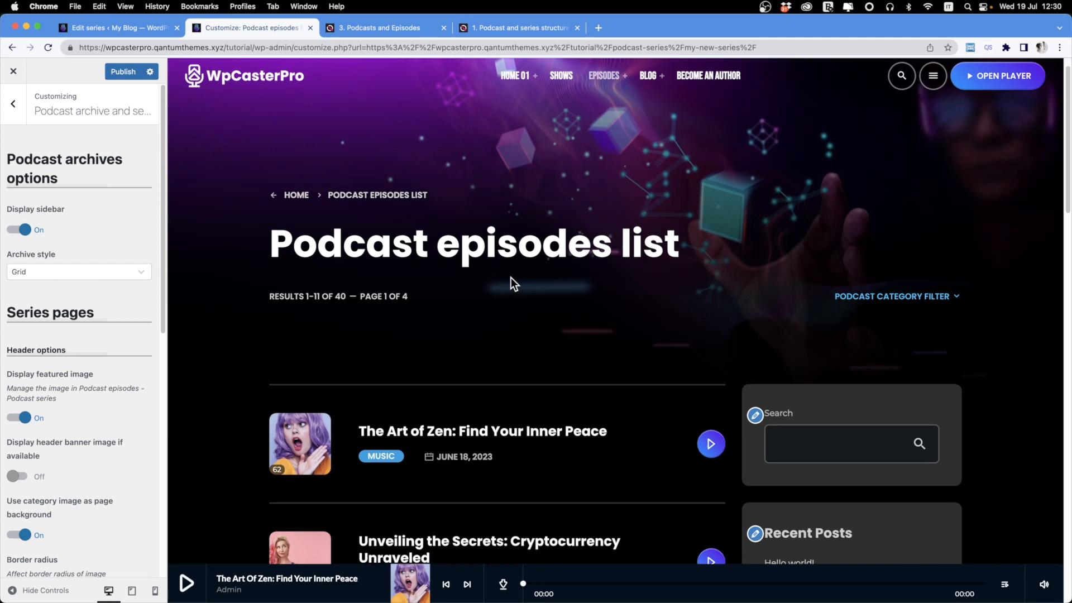
mouse_move(598, 89)
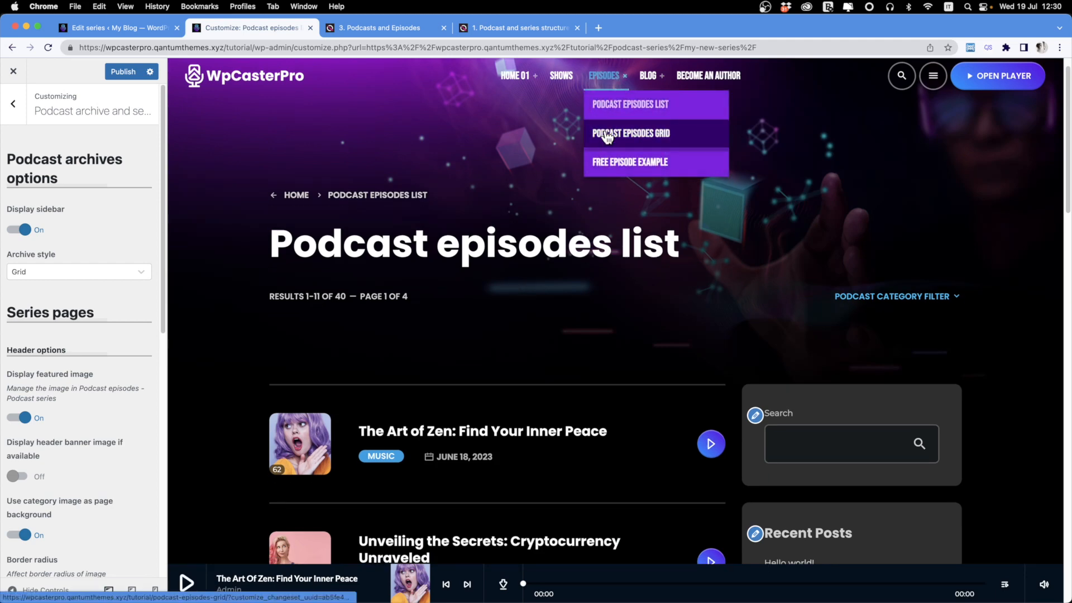
left_click(606, 133)
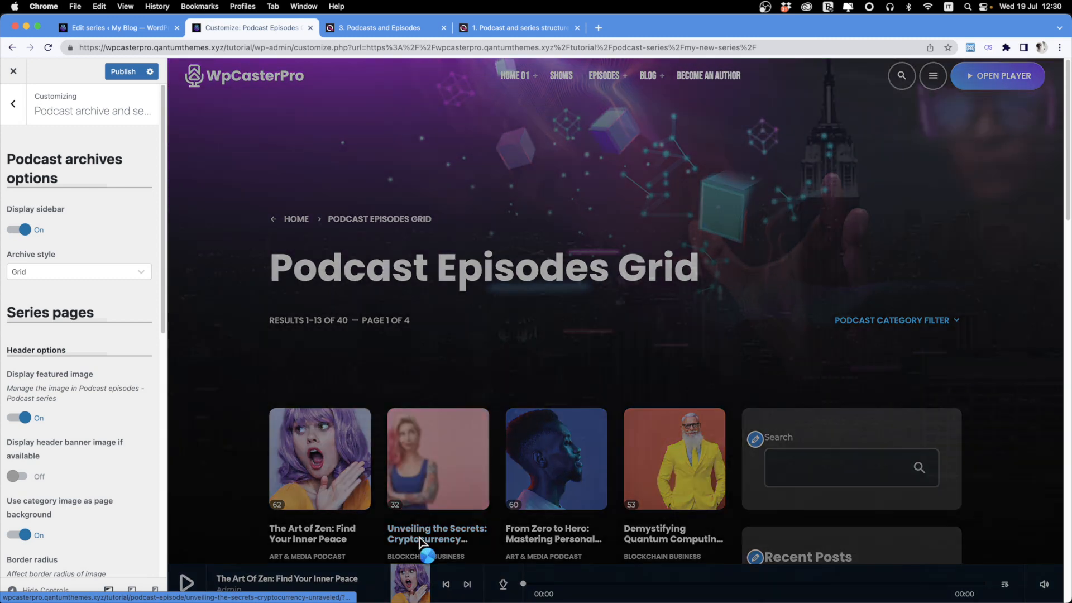
Step: Preview the episode "Unveiling the Secrets: Cryptocurrency Unraveled" and look through its Episodes section
left_click(419, 537)
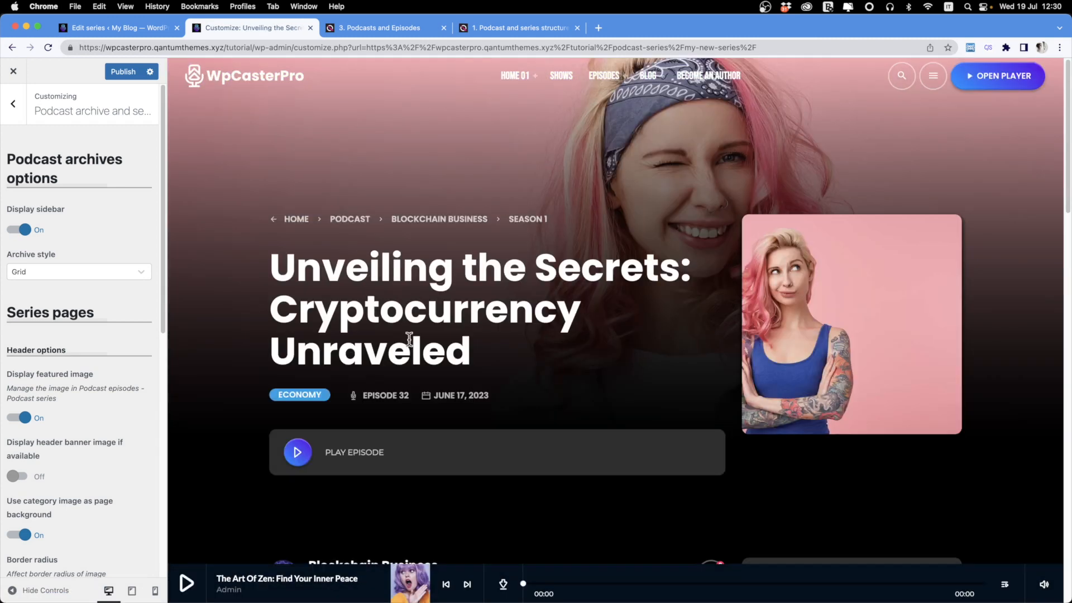
scroll(368, 390, "down", 10)
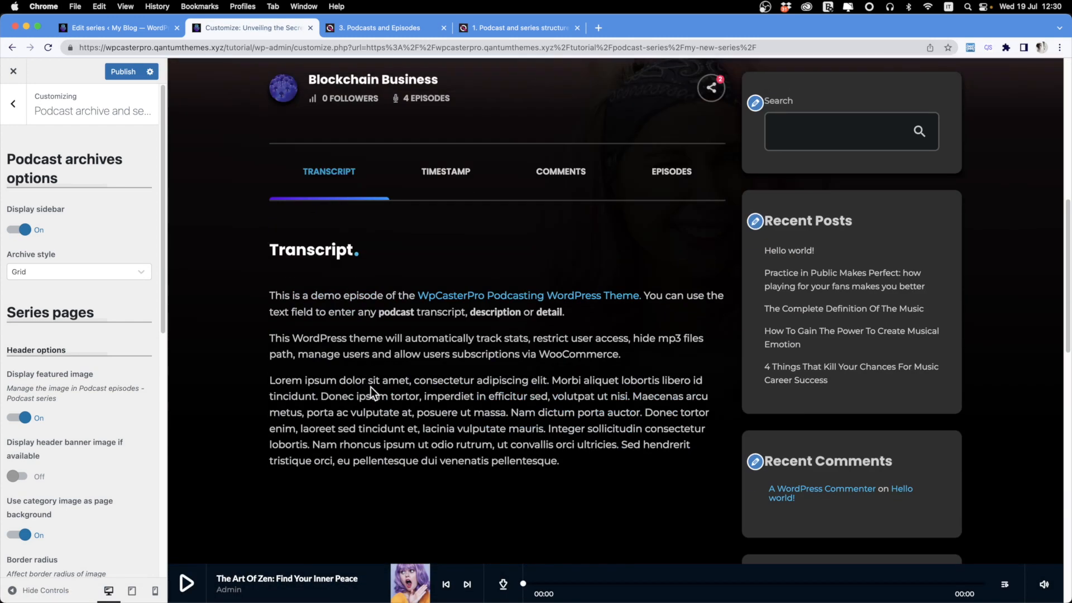
left_click(679, 177)
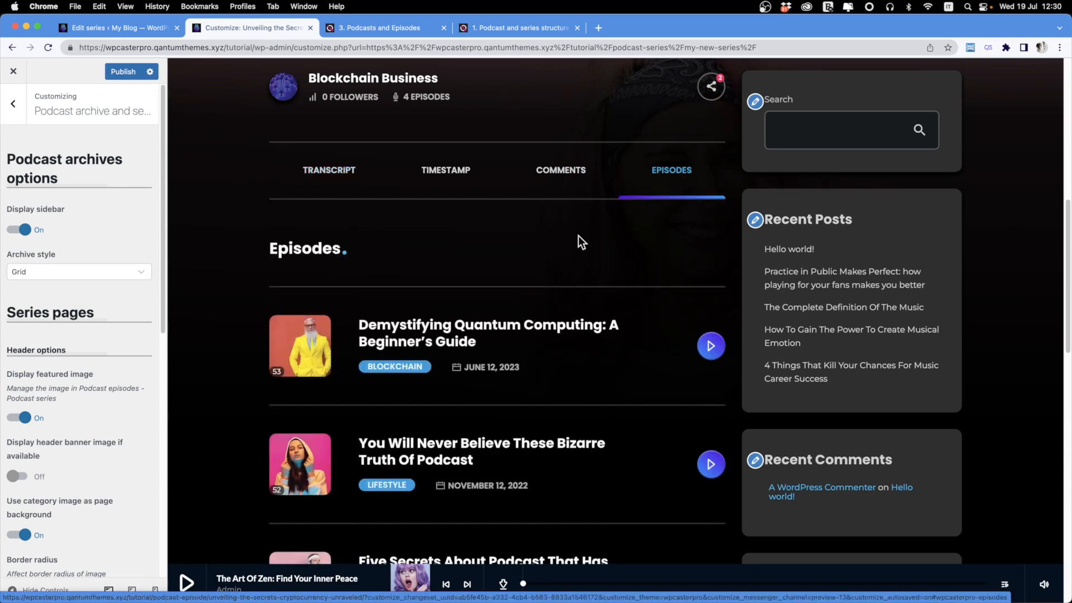
scroll(576, 242, "down", 10)
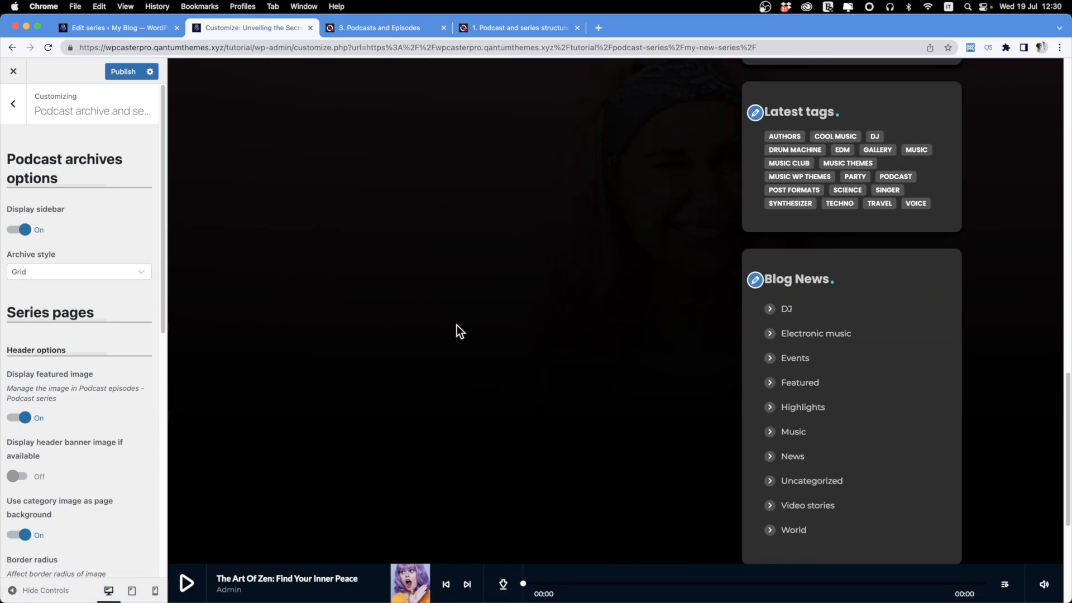
scroll(457, 330, "up", 15)
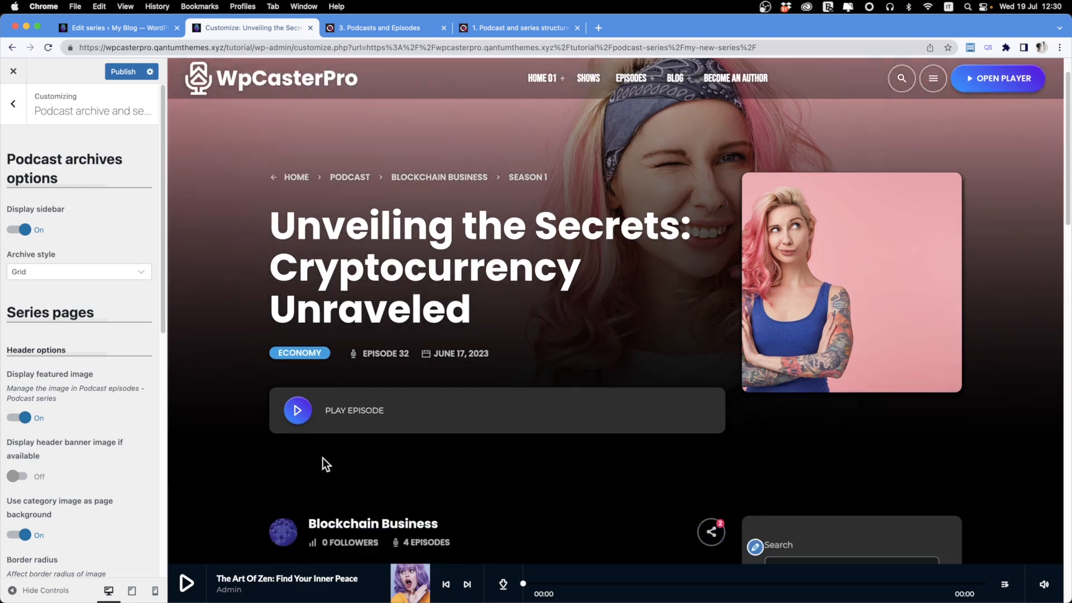
scroll(324, 459, "down", 1)
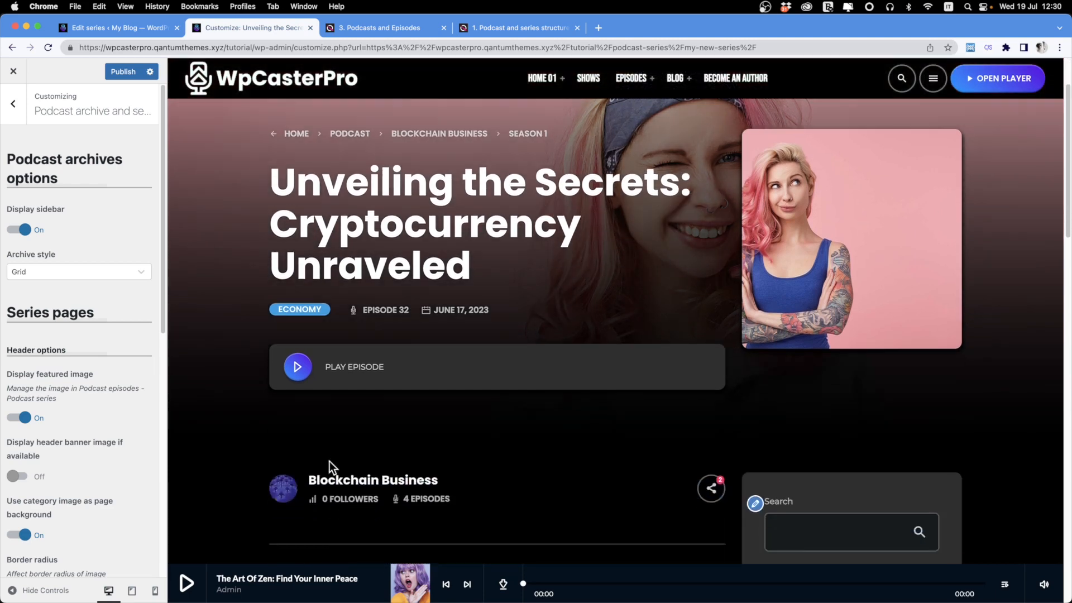
Step: Preview the Blockchain Business series page from the episode, and return to the main list of customizer sections
left_click(375, 484)
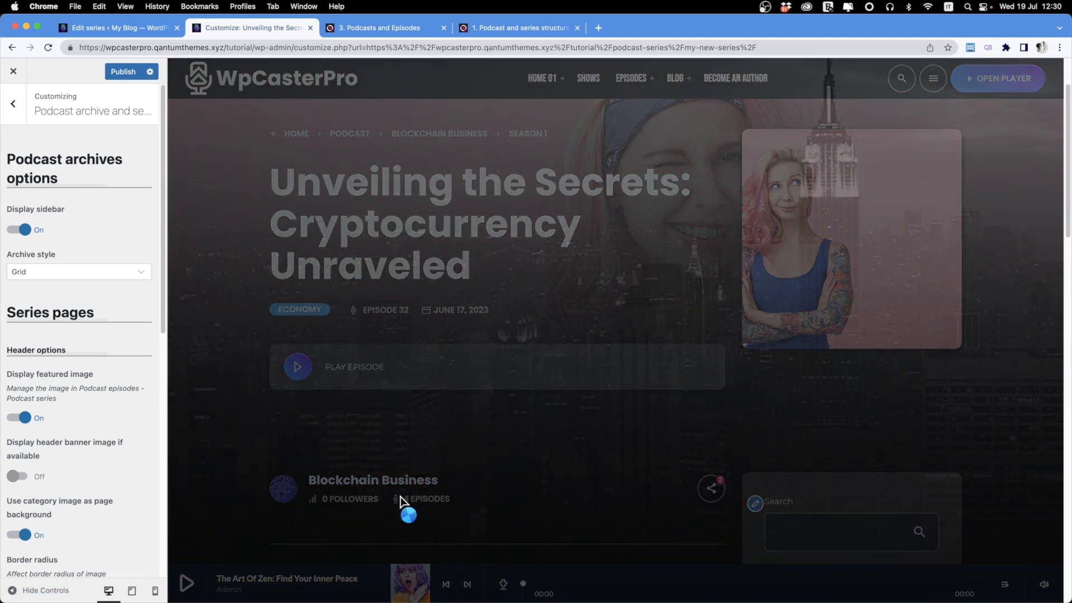
scroll(400, 499, "down", 5)
scroll(400, 497, "up", 6)
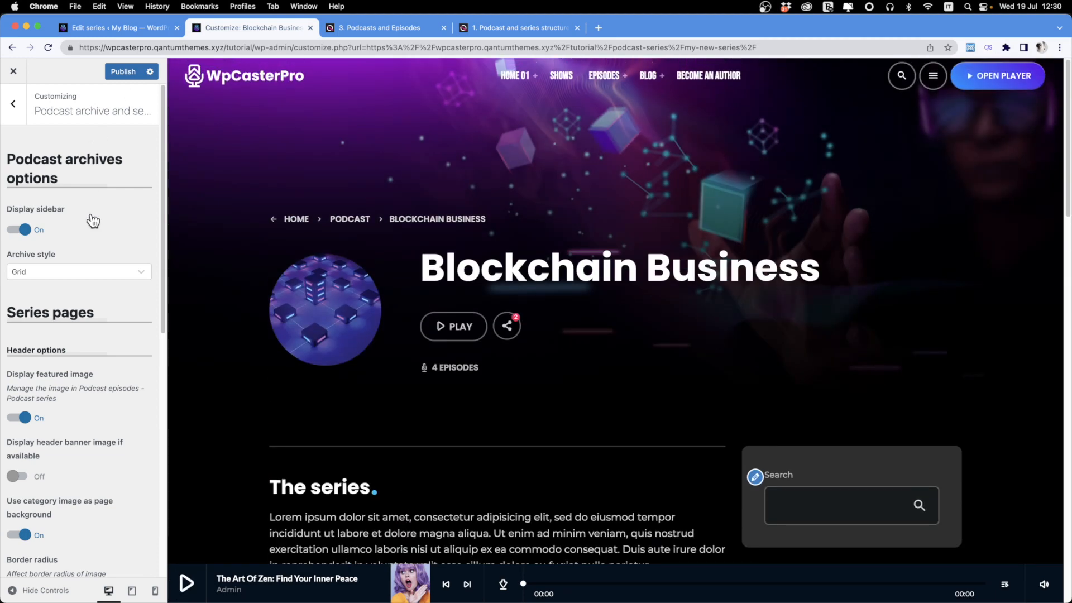
left_click(13, 104)
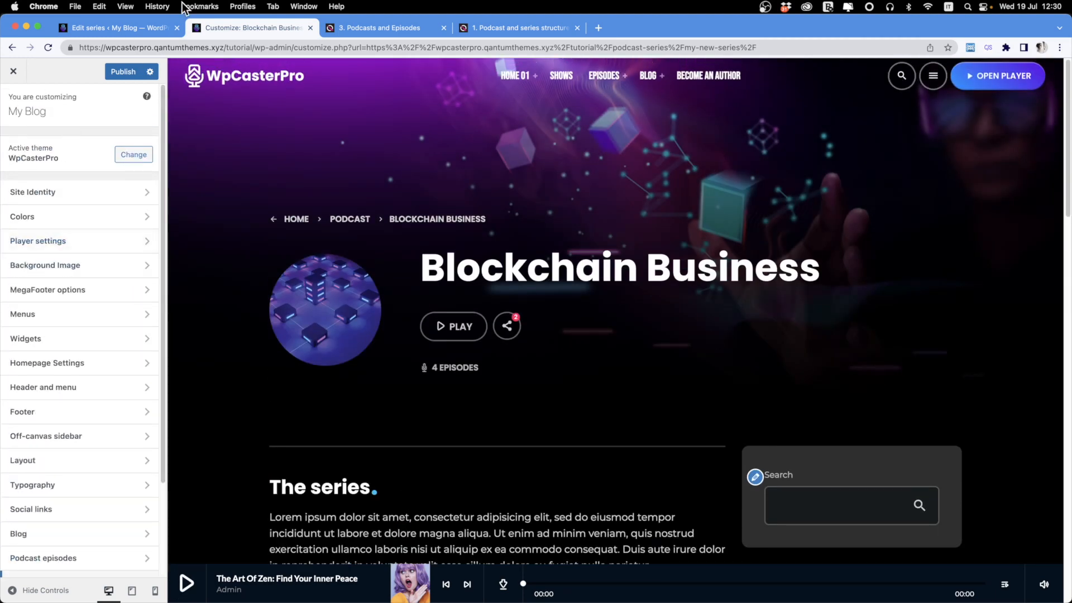
Step: Review the edit form of My New Series, and close the theme customizer
left_click(140, 27)
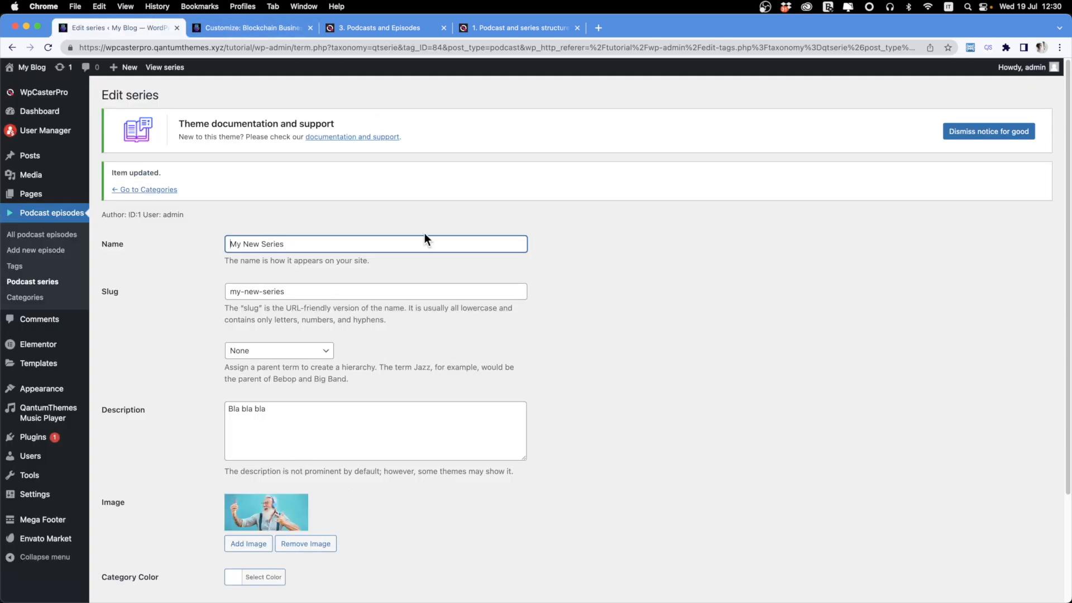
scroll(424, 240, "down", 3)
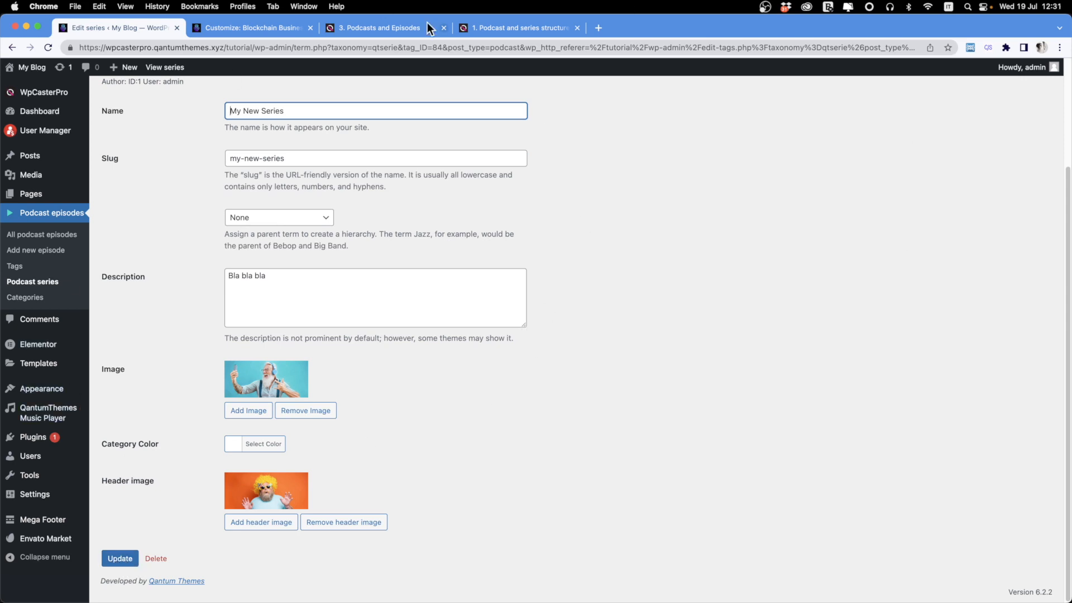
left_click(266, 28)
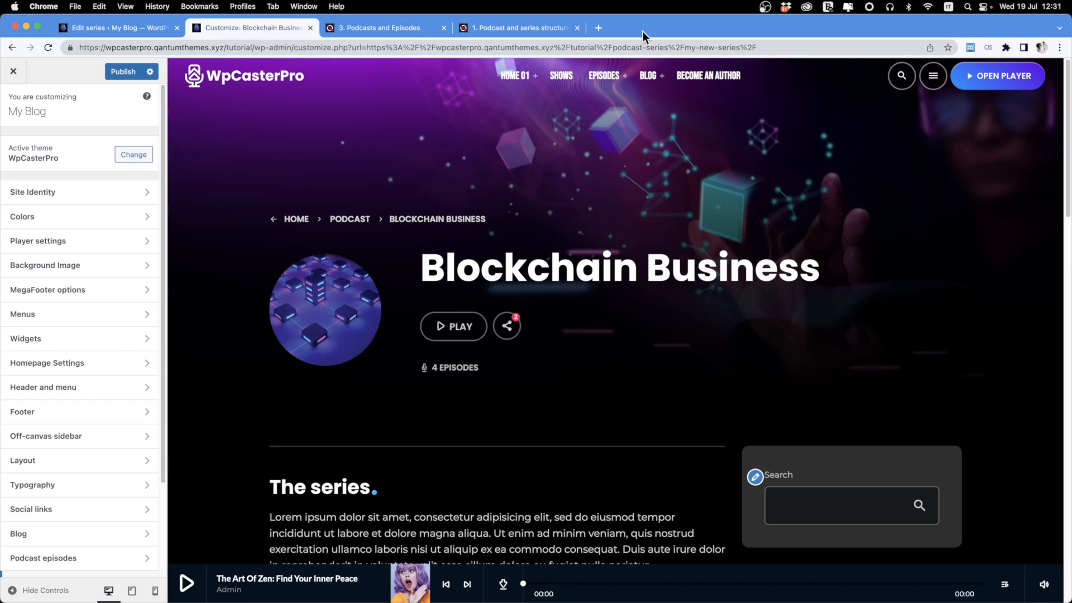
left_click(311, 28)
left_click(566, 234)
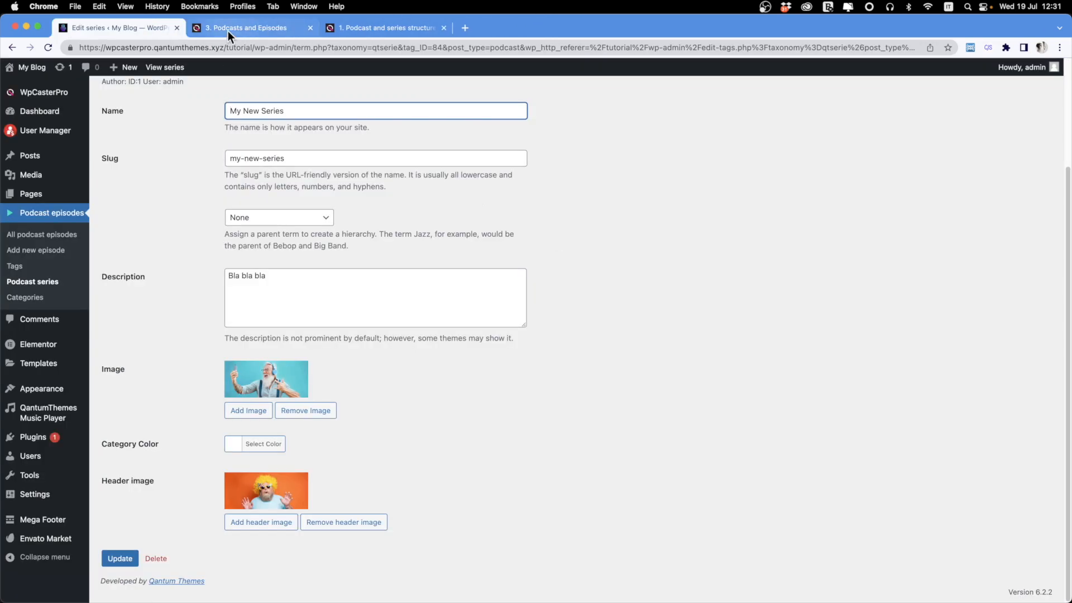
Step: Open the manual article "5. How to create a podcast episode" and highlight its 16-point instruction list
left_click(243, 30)
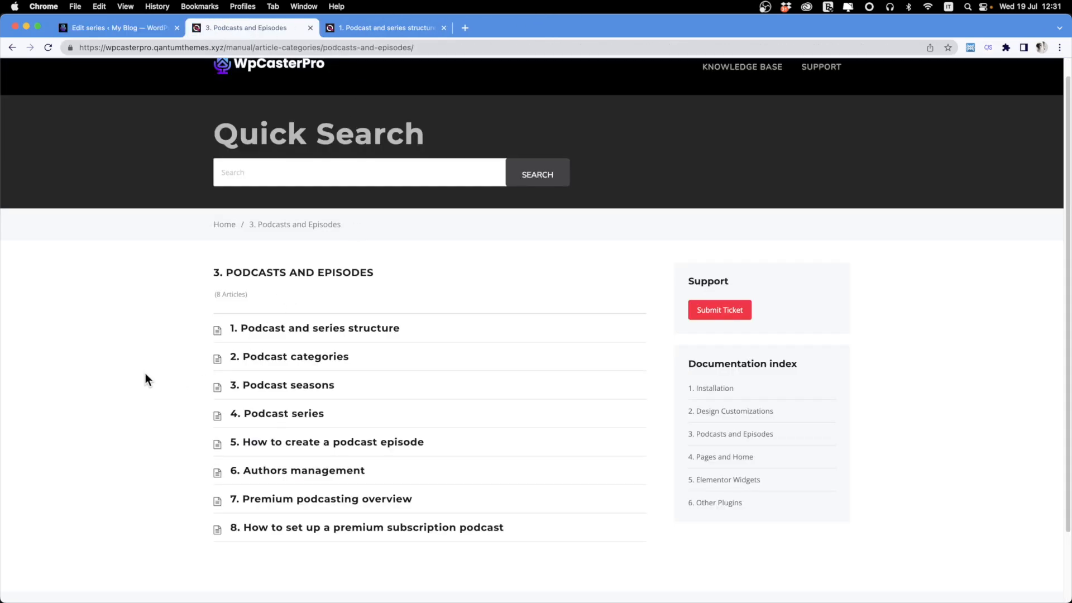
left_click(258, 444)
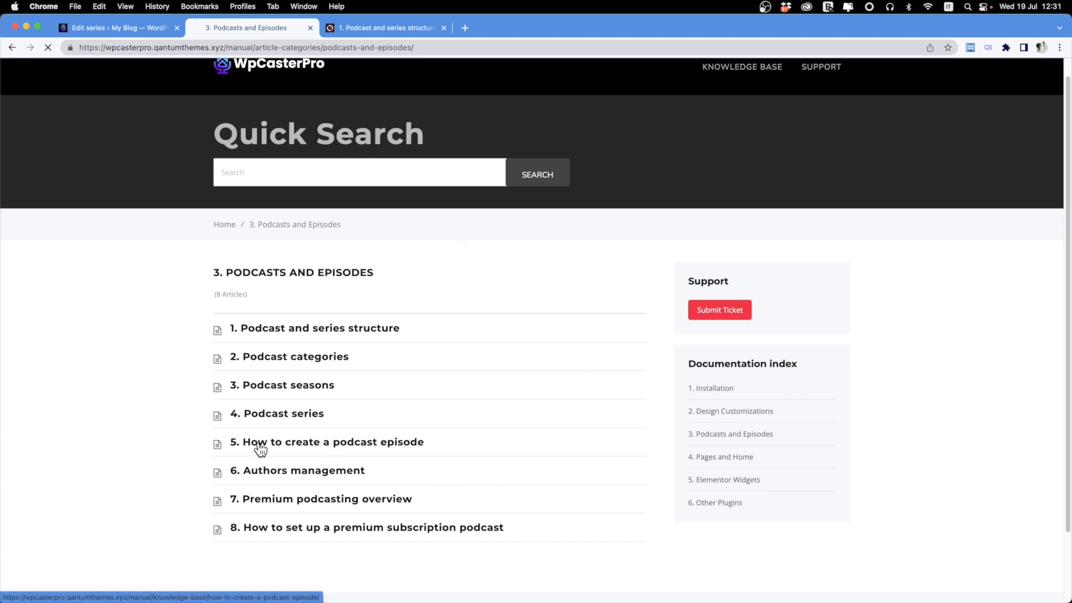
scroll(332, 456, "down", 7)
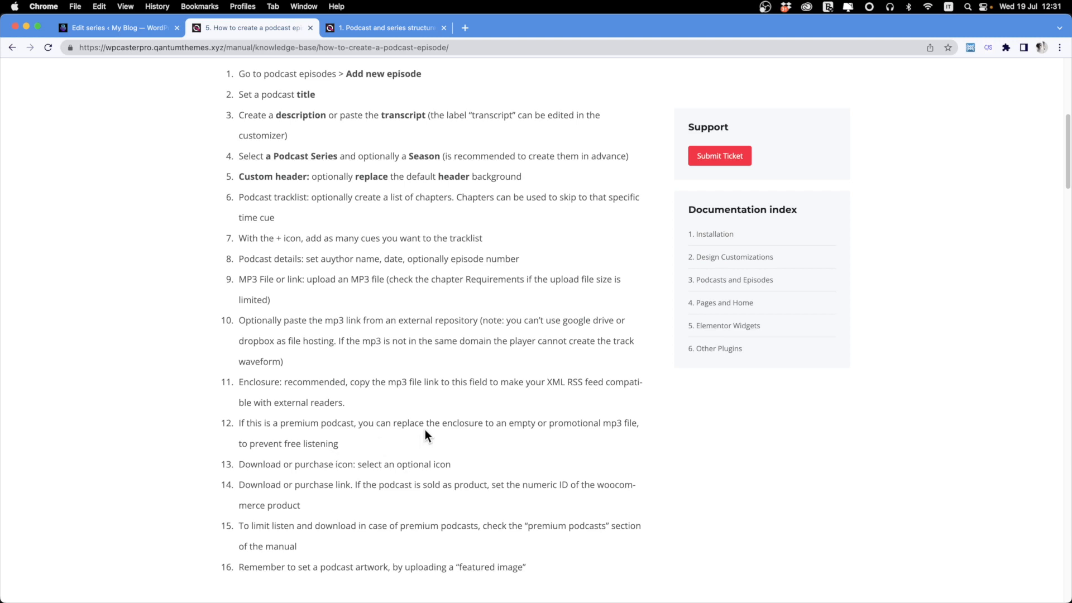
scroll(424, 430, "up", 4)
left_click_drag(238, 166, 594, 428)
scroll(461, 495, "down", 1)
scroll(461, 495, "down", 10)
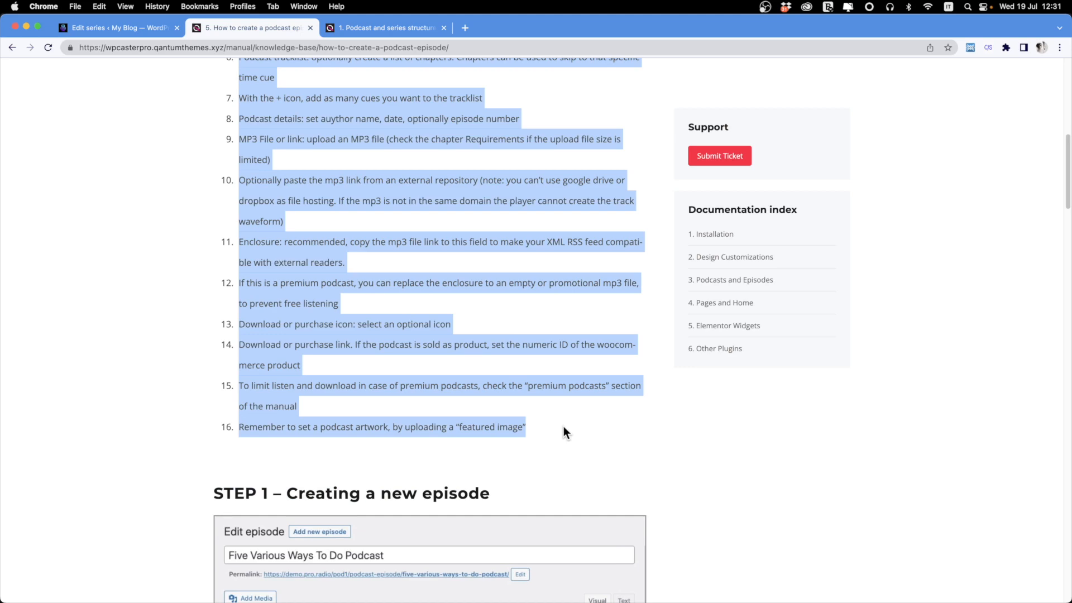
Step: Examine the article's illustrated steps on creating an episode, choosing a series and season, and setting a custom header
scroll(564, 433, "down", 11)
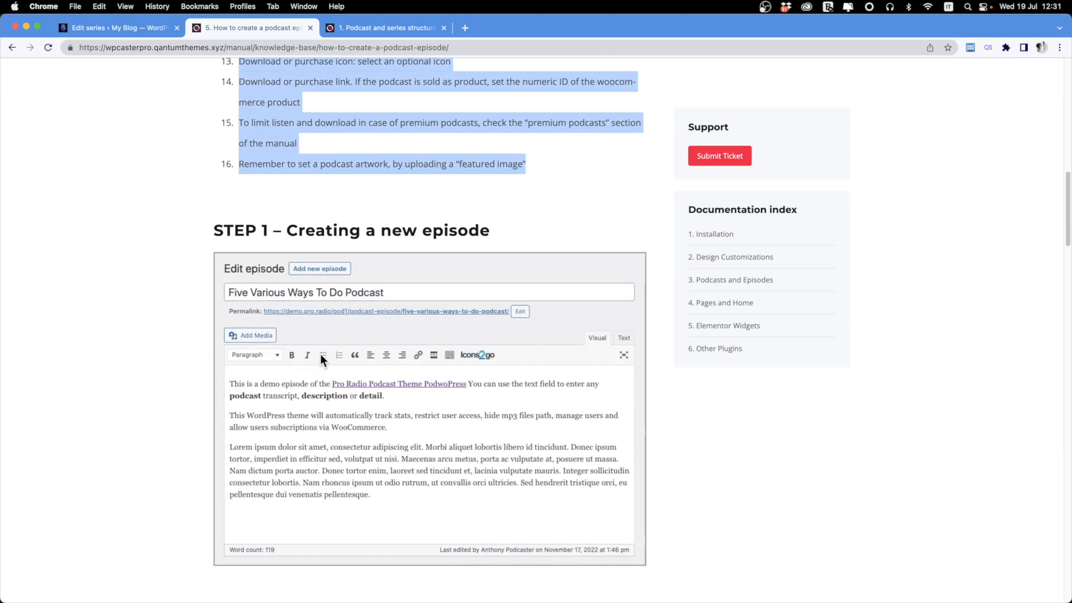
scroll(321, 354, "down", 12)
scroll(321, 353, "down", 20)
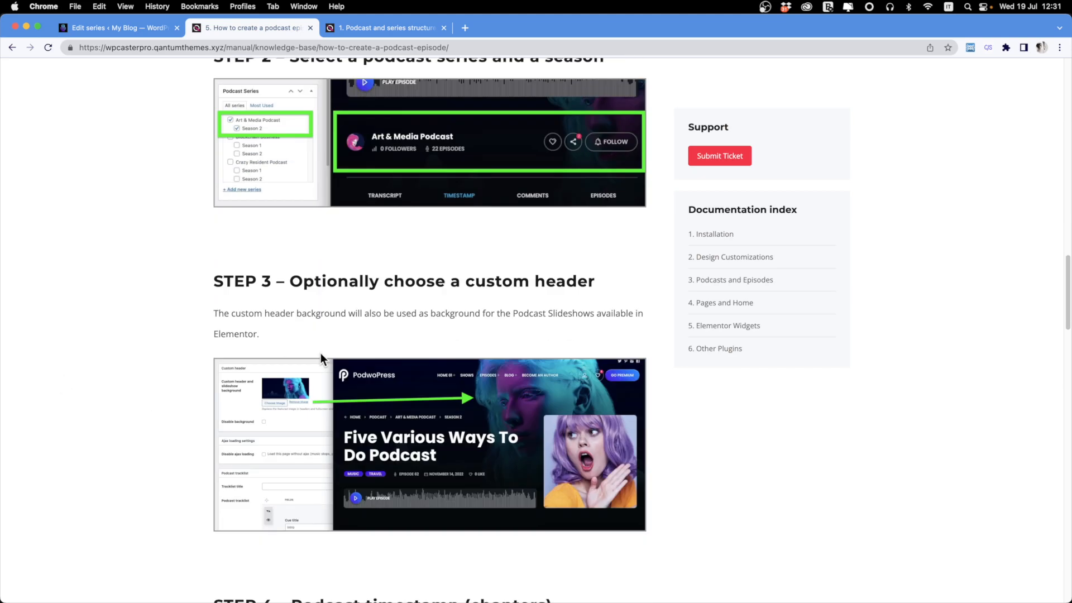
scroll(323, 357, "down", 15)
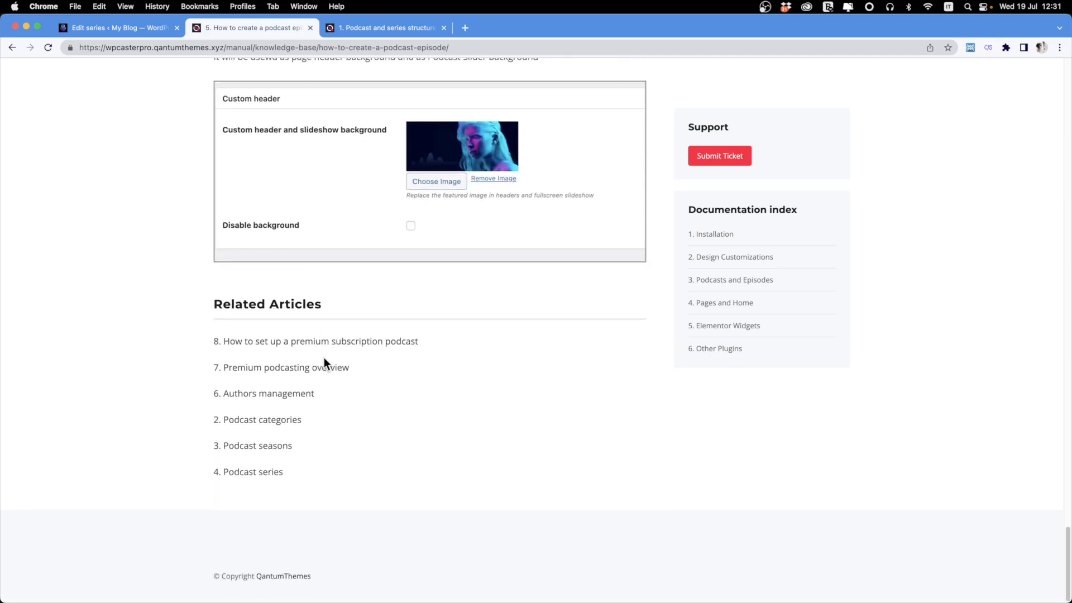
scroll(325, 359, "up", 20)
scroll(327, 360, "up", 20)
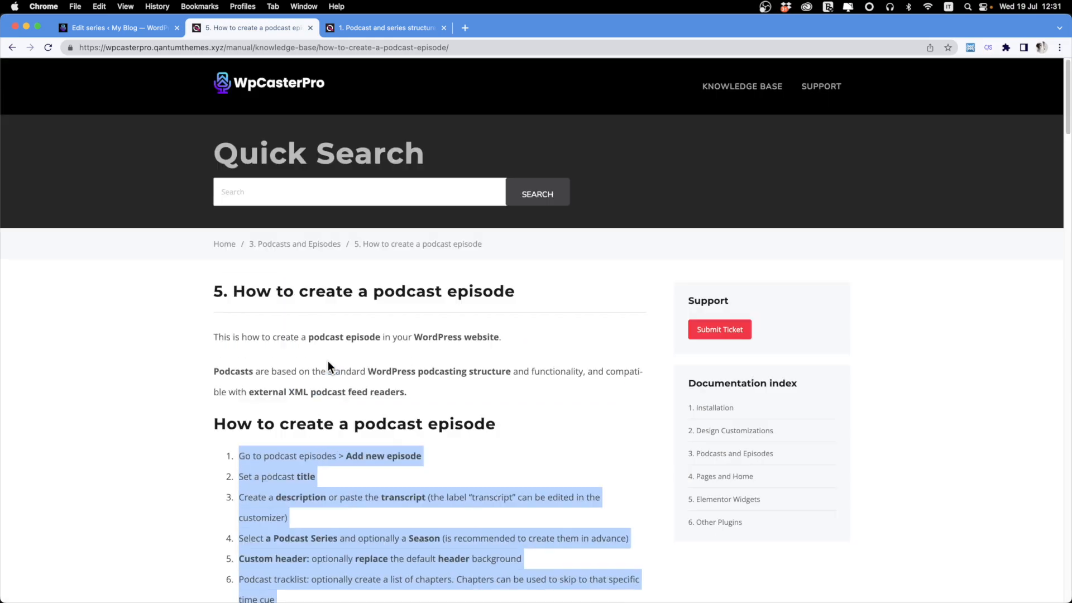
scroll(327, 360, "down", 20)
scroll(327, 360, "up", 5)
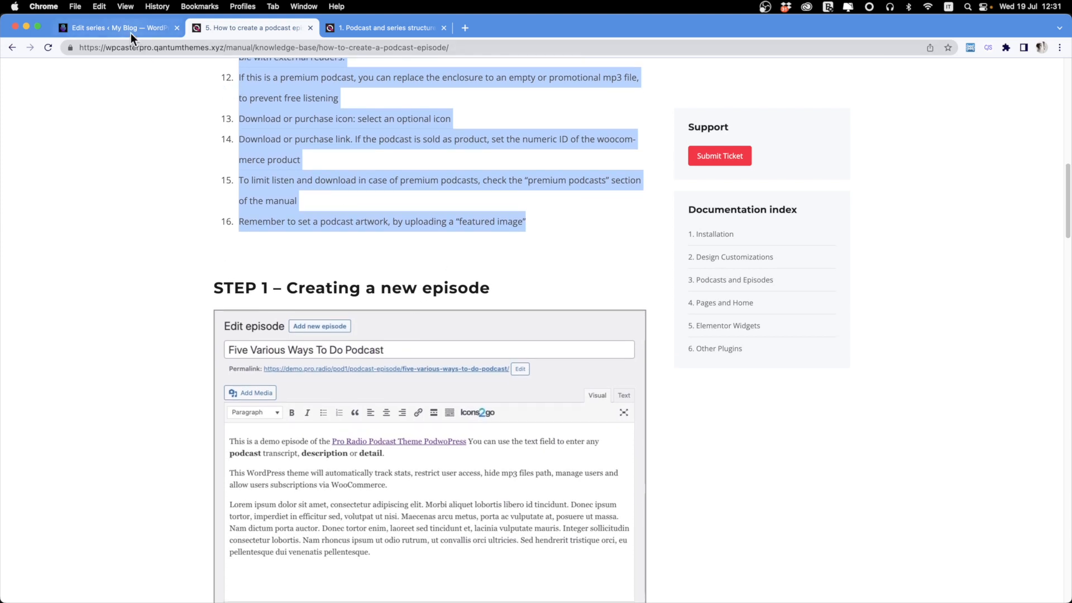
Step: Start a new podcast episode in the site's admin and assign it to My New Series
left_click(131, 33)
left_click(34, 250)
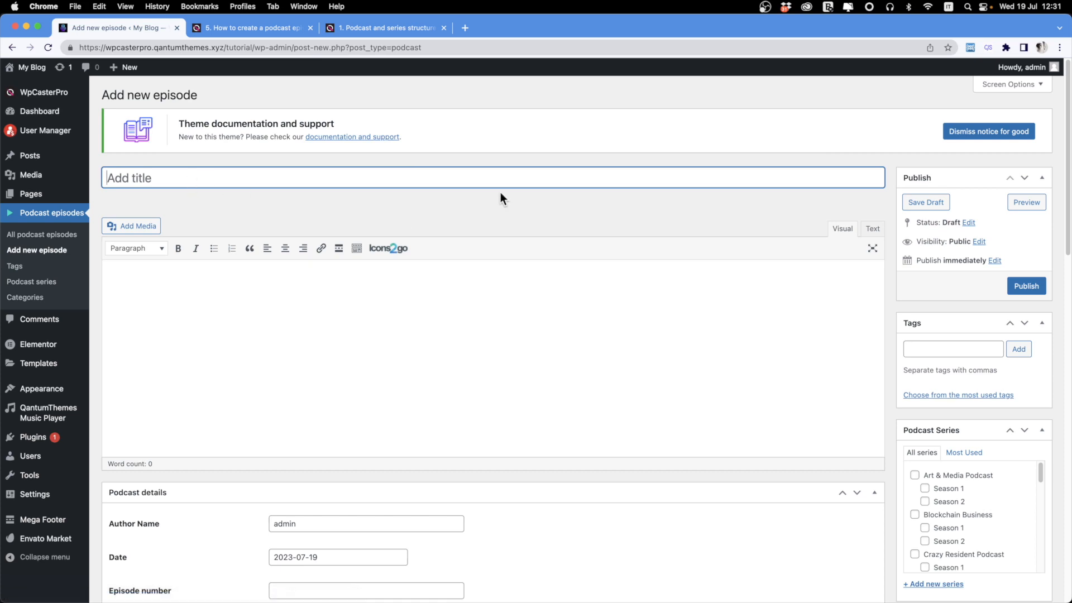
scroll(988, 435, "down", 3)
scroll(994, 436, "down", 5)
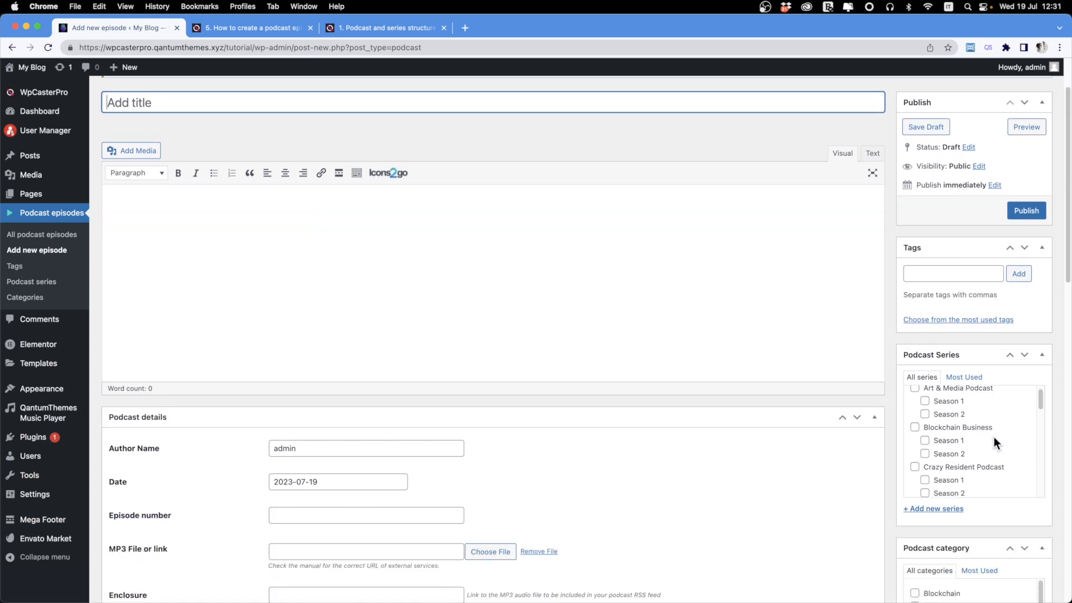
scroll(995, 436, "down", 6)
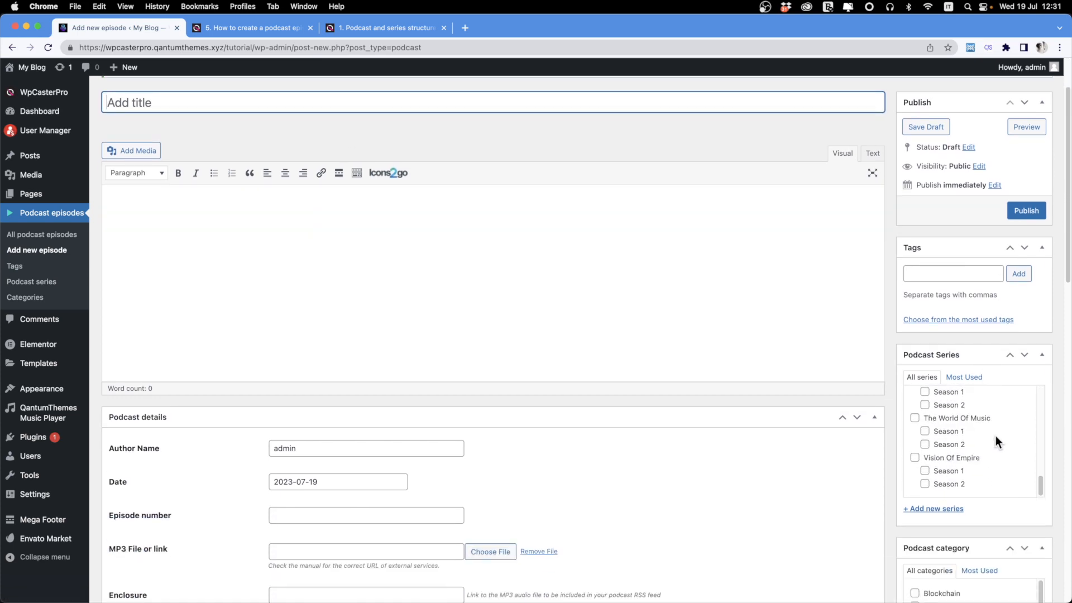
scroll(996, 436, "up", 5)
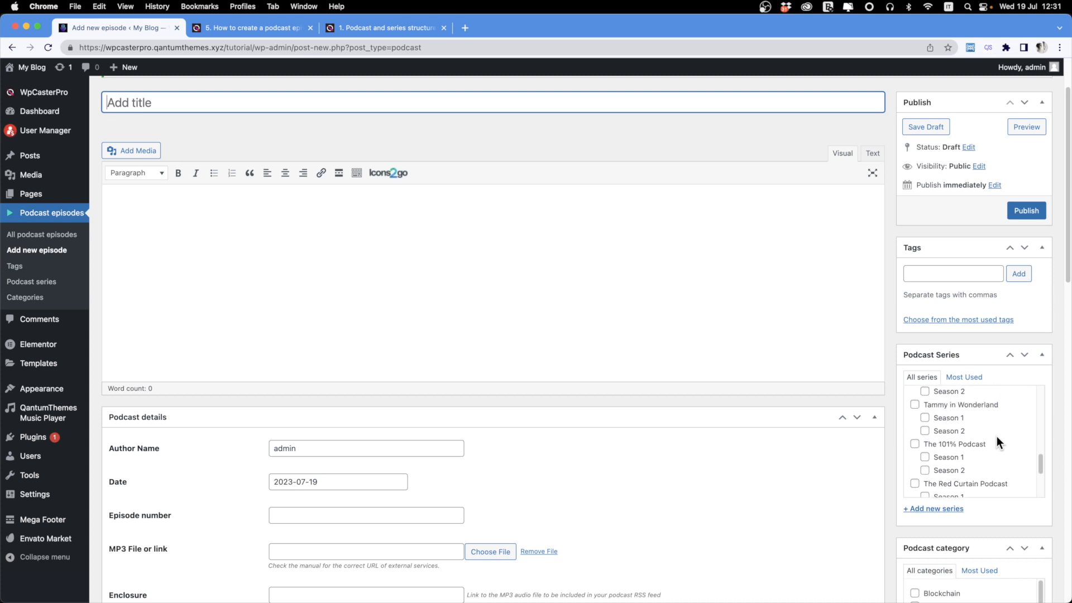
scroll(933, 474, "down", 1)
left_click(915, 469)
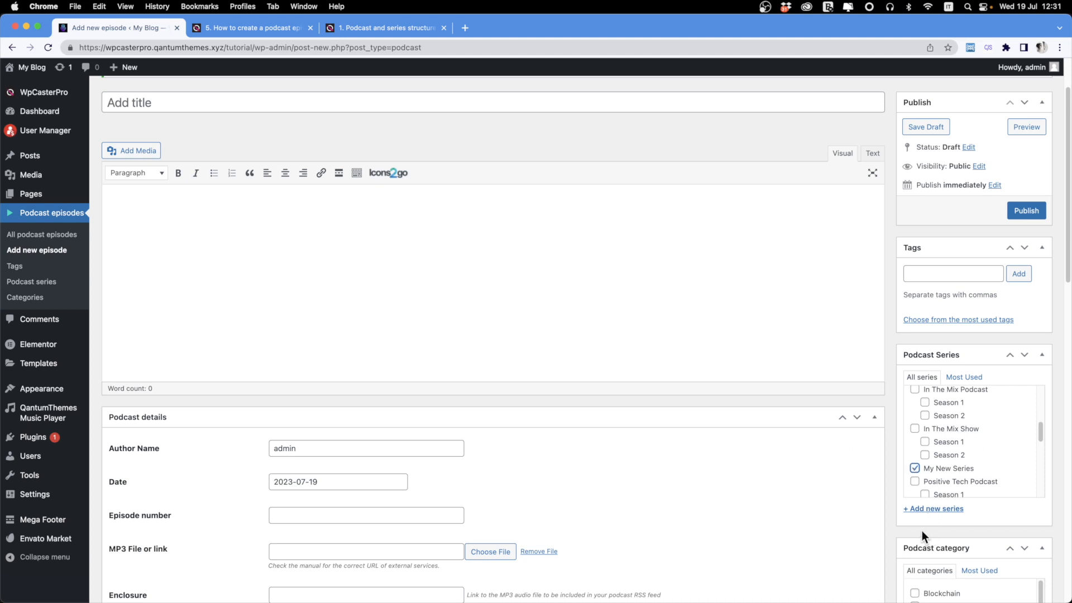
Step: Add a new podcast series named First Season under the parent My New Series for this episode
left_click(944, 509)
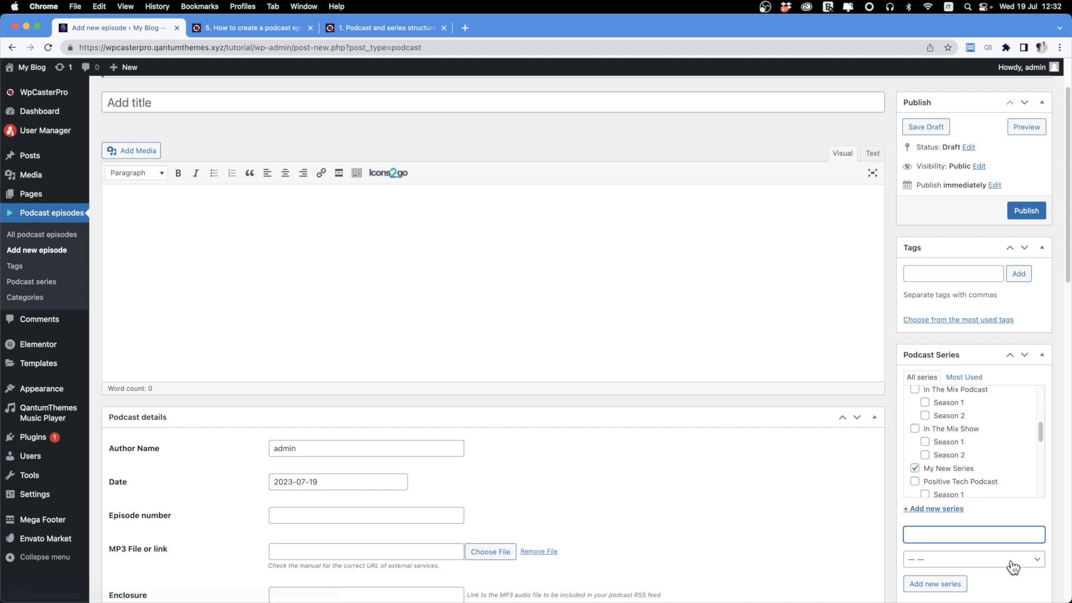
scroll(998, 553, "down", 3)
left_click(936, 441)
scroll(977, 484, "down", 5)
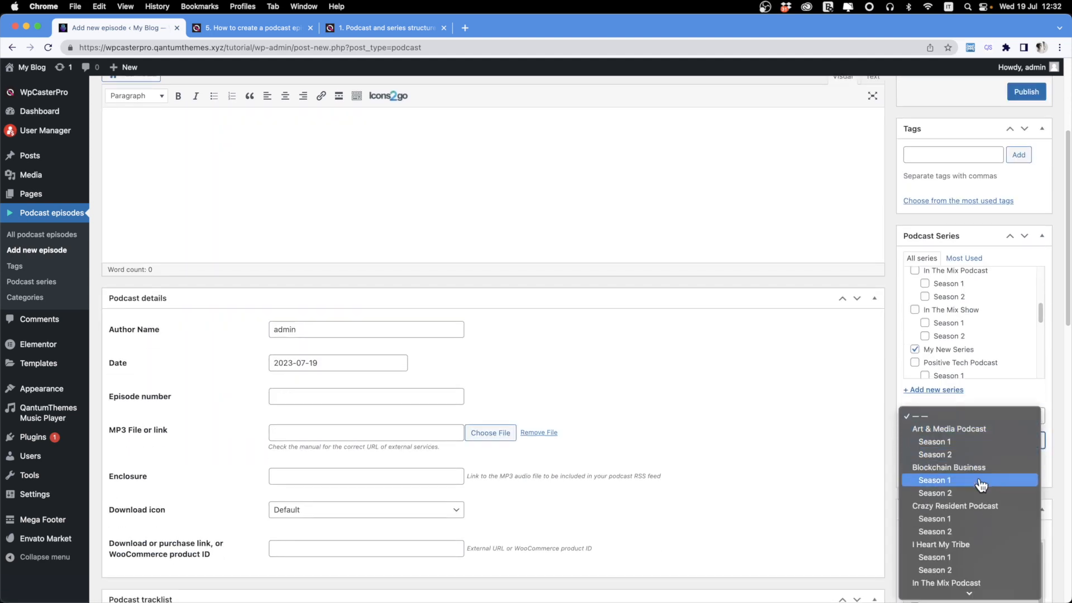
scroll(961, 544, "down", 2)
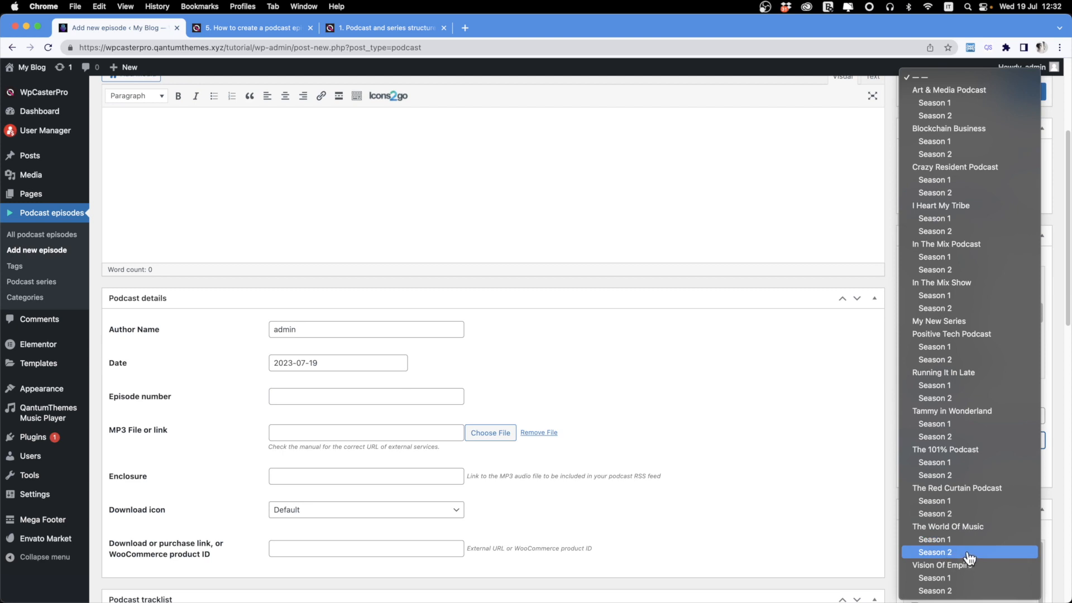
left_click(978, 322)
left_click(920, 414)
type("First Season")
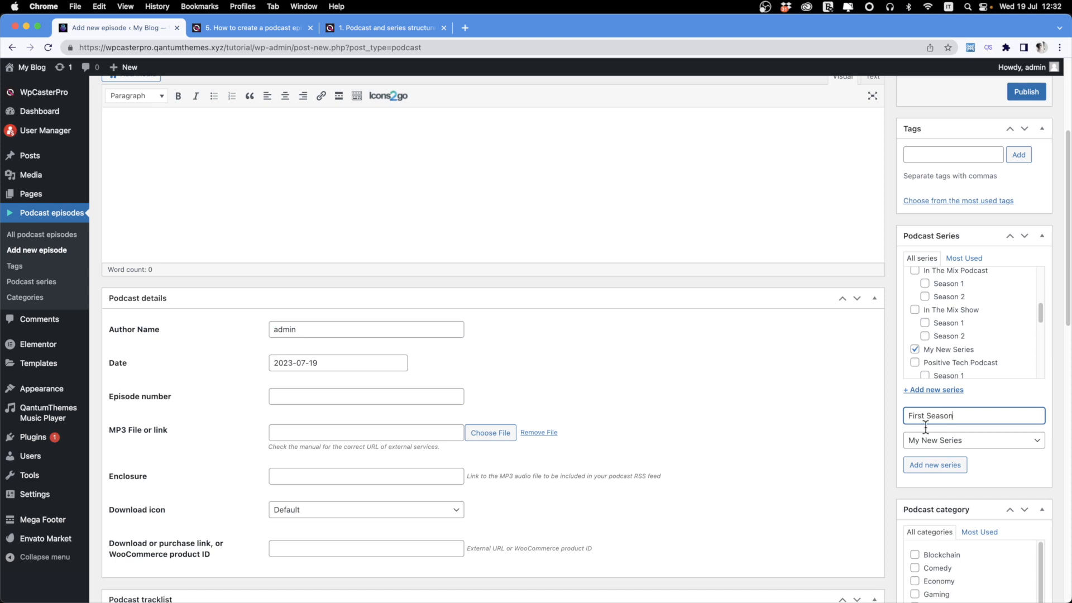
scroll(943, 354, "up", 5)
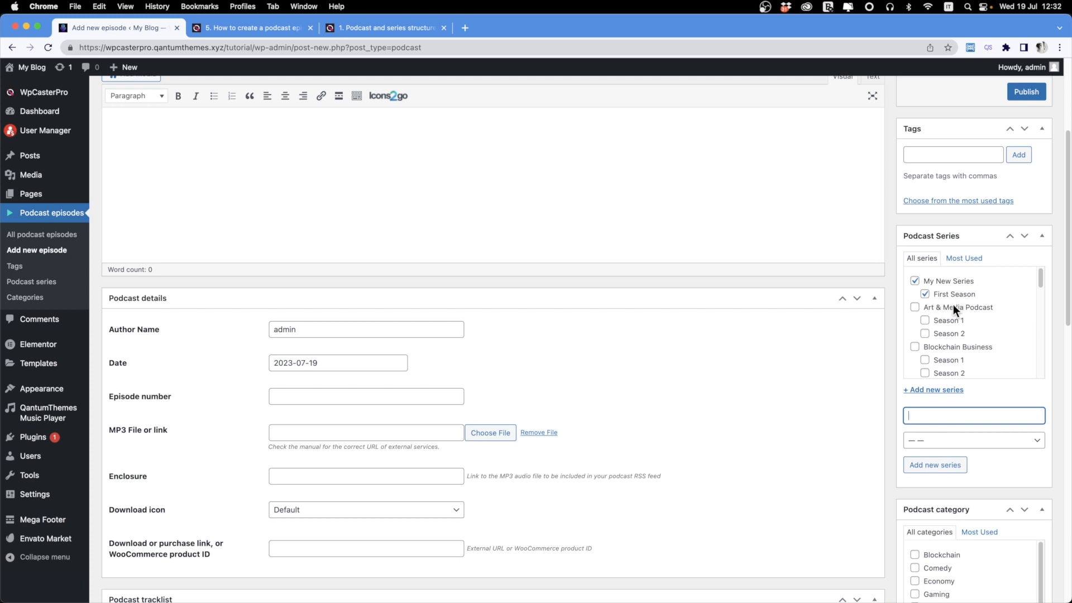
Step: Title the episode "Episode One" and enter "Some text here hellpo" as its body text
scroll(598, 504, "up", 5)
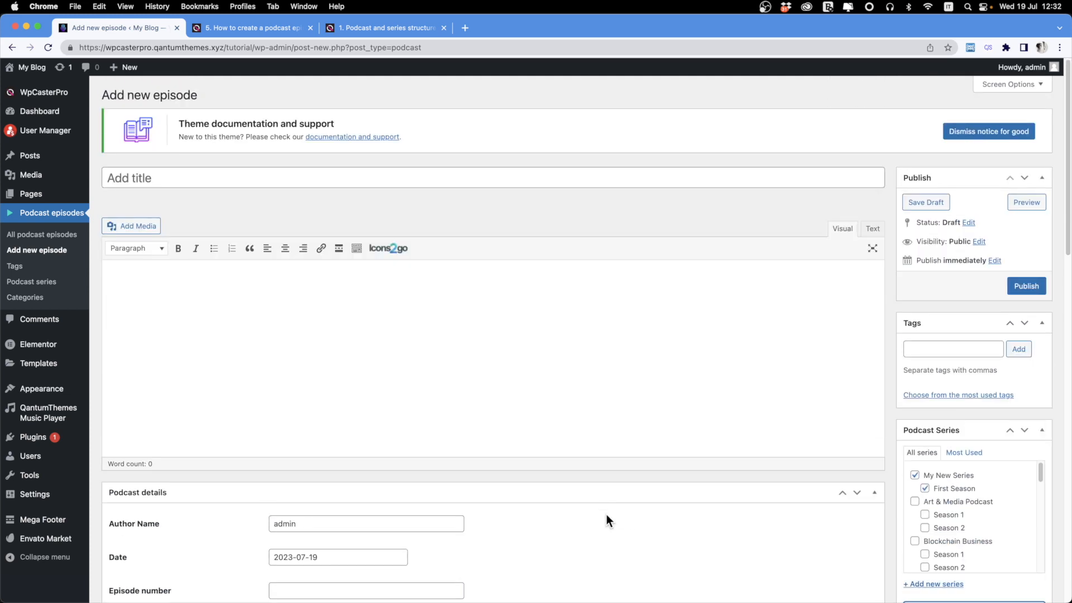
left_click(173, 177)
type("Episode One")
left_click(362, 358)
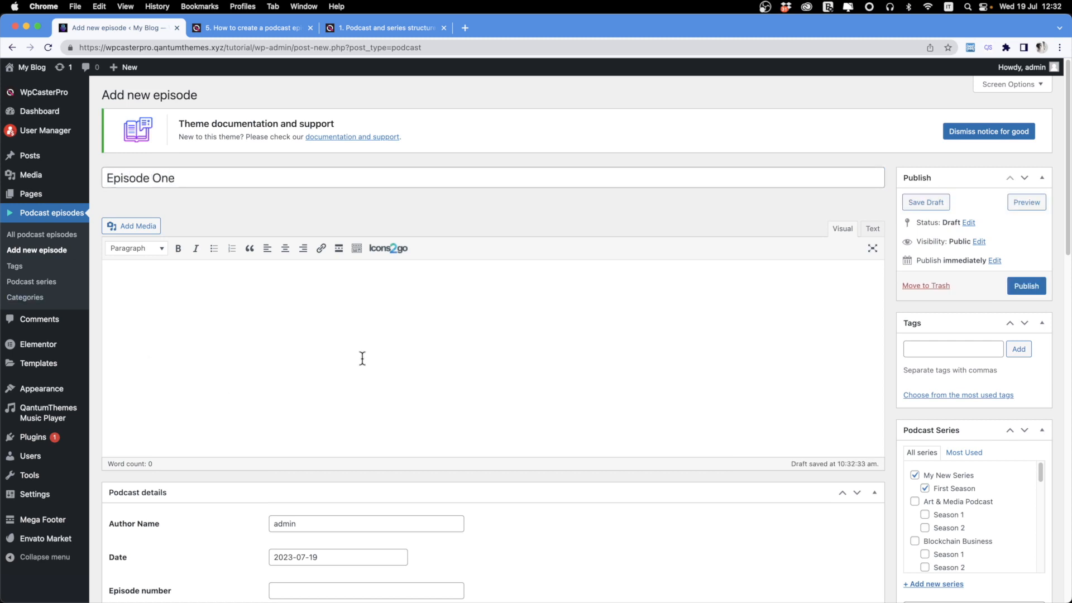
type("Some text here hellpo")
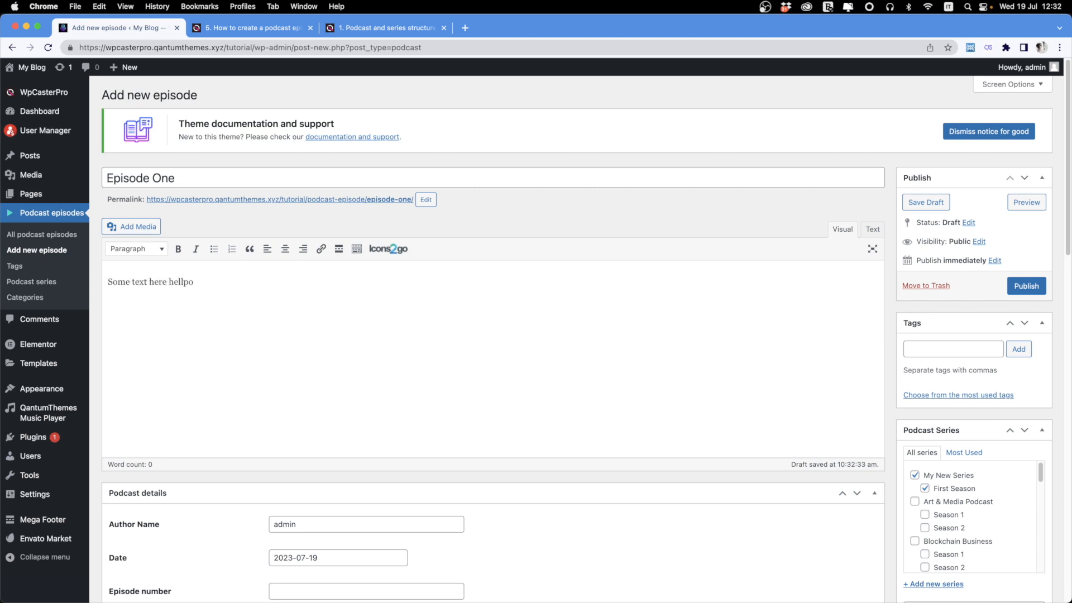
Step: Set the author name in the podcast details to Qantum
scroll(393, 387, "down", 6)
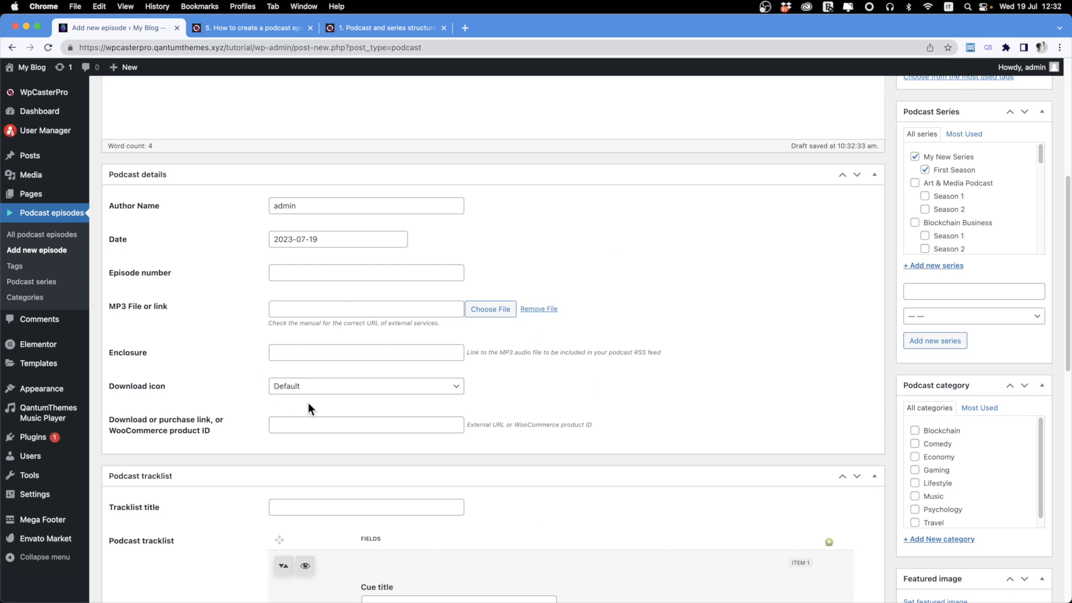
left_click(334, 206)
left_click_drag(278, 199, 352, 200)
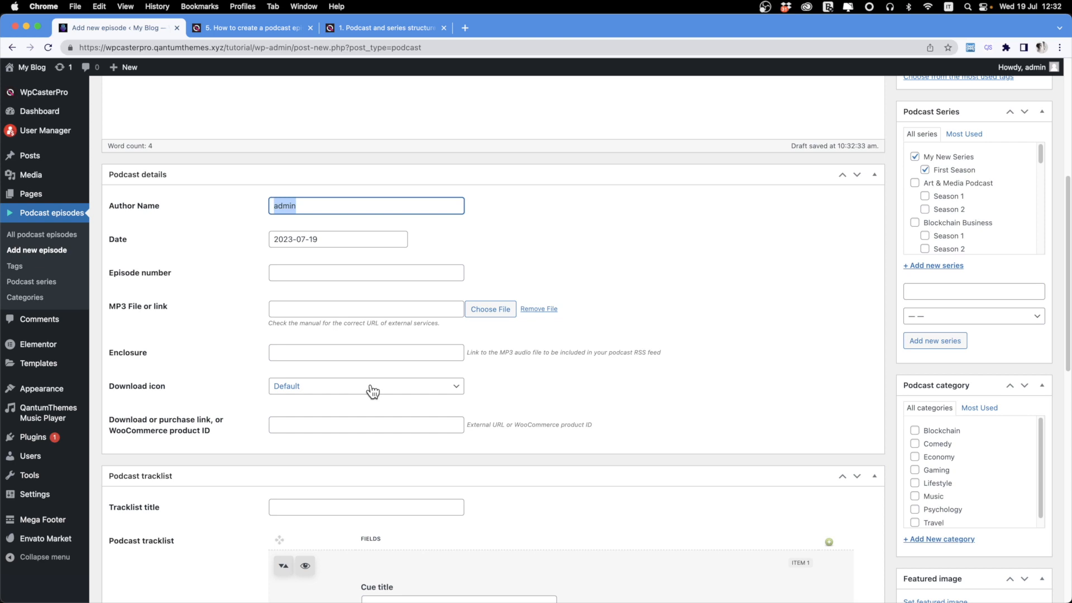
type("Qan")
Step: Compare the date field and its calendar in the podcast details with the episode's publishing date setting
left_click(324, 241)
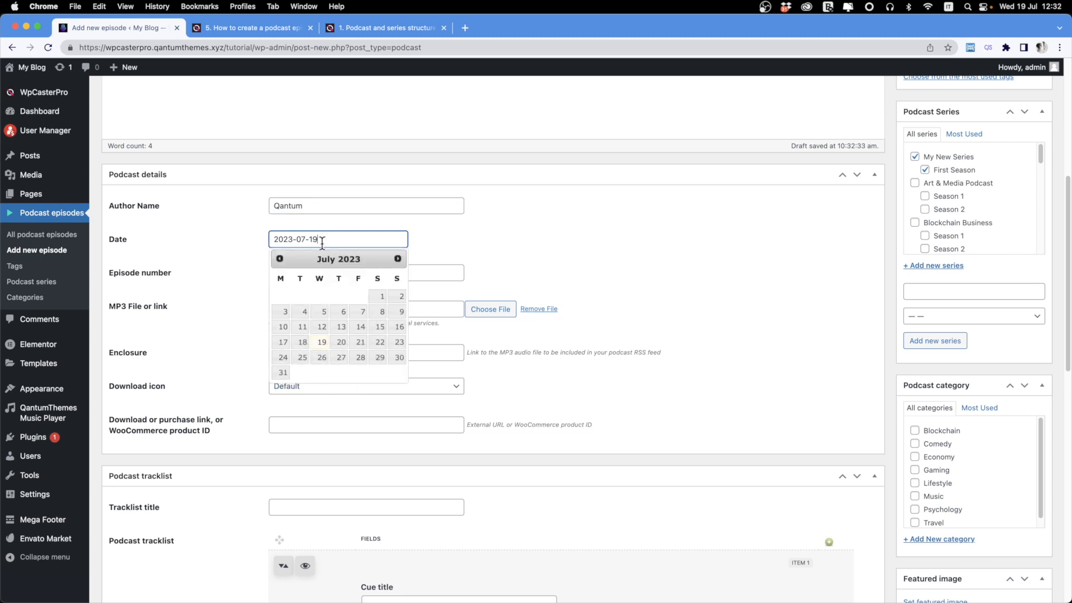
left_click(777, 245)
scroll(754, 279, "up", 6)
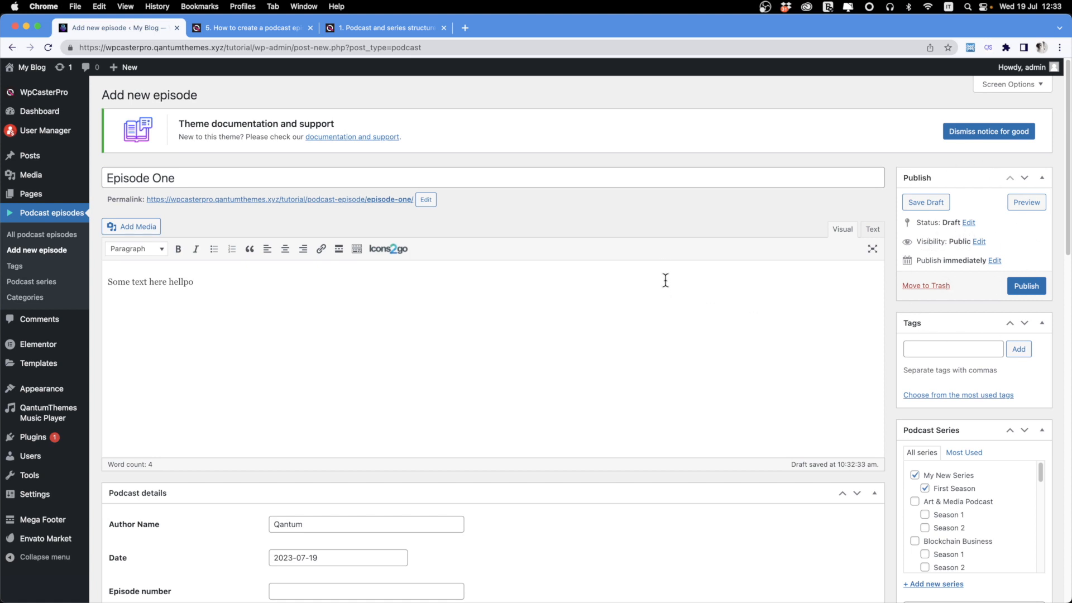
scroll(596, 373, "down", 7)
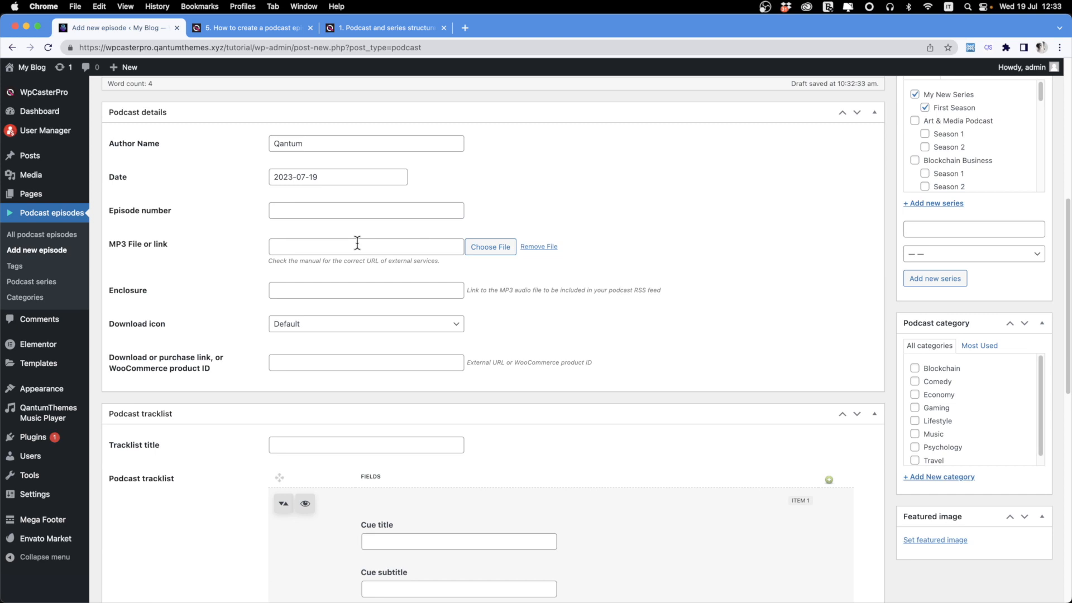
left_click(334, 176)
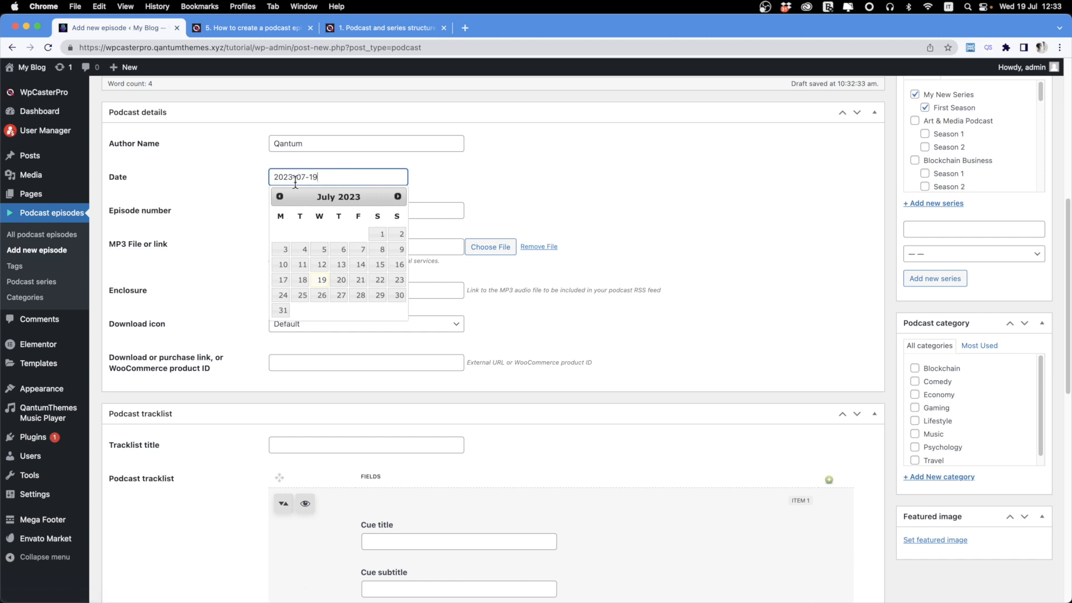
left_click(753, 179)
scroll(975, 182, "up", 7)
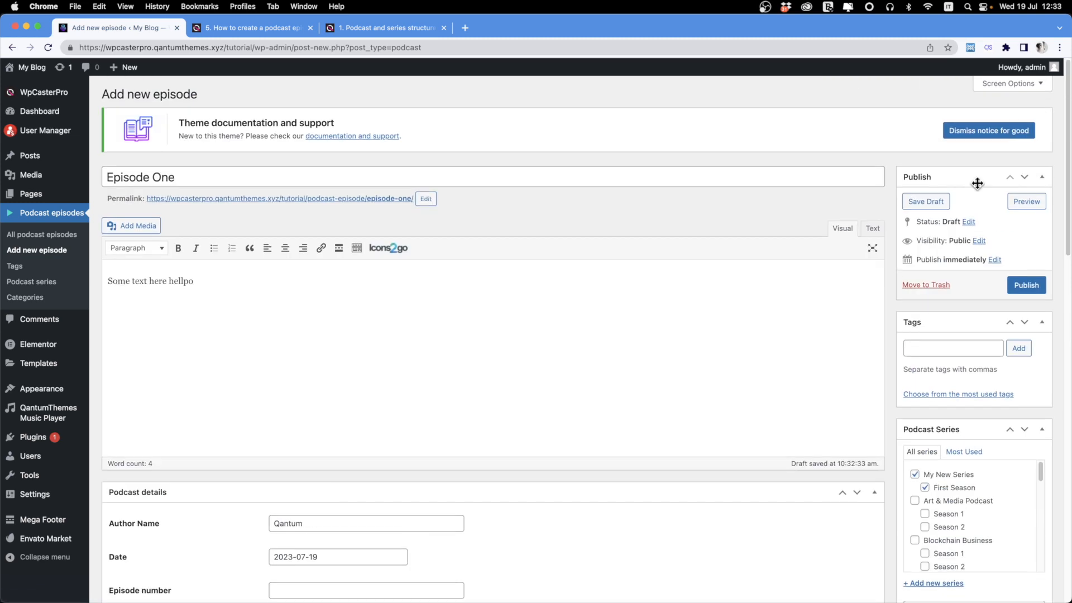
scroll(922, 289, "down", 6)
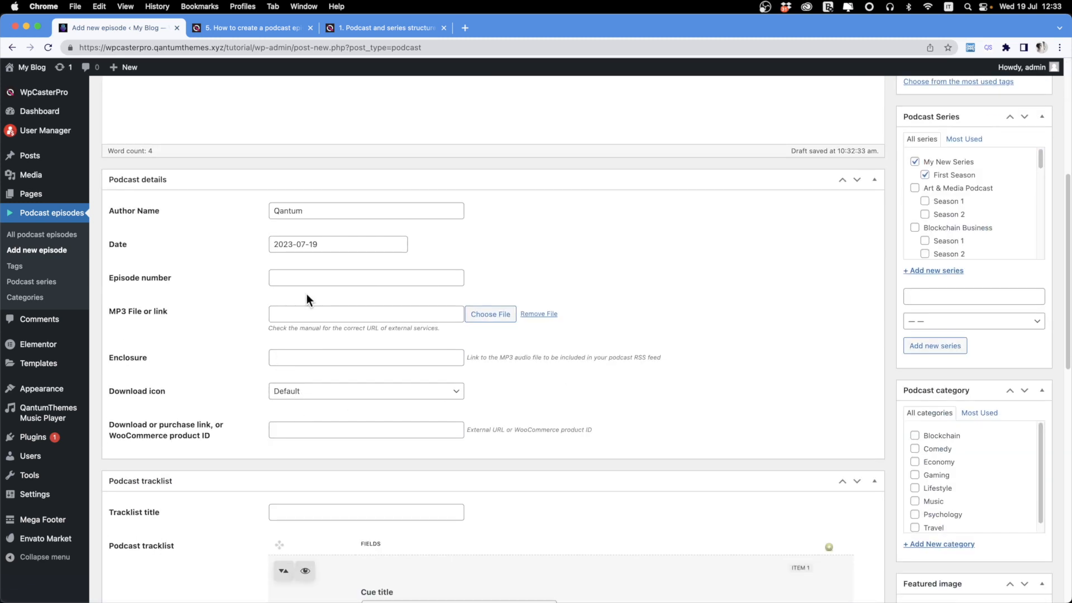
Step: Set the episode date in the podcast details to 2023-03-17
left_click(301, 243)
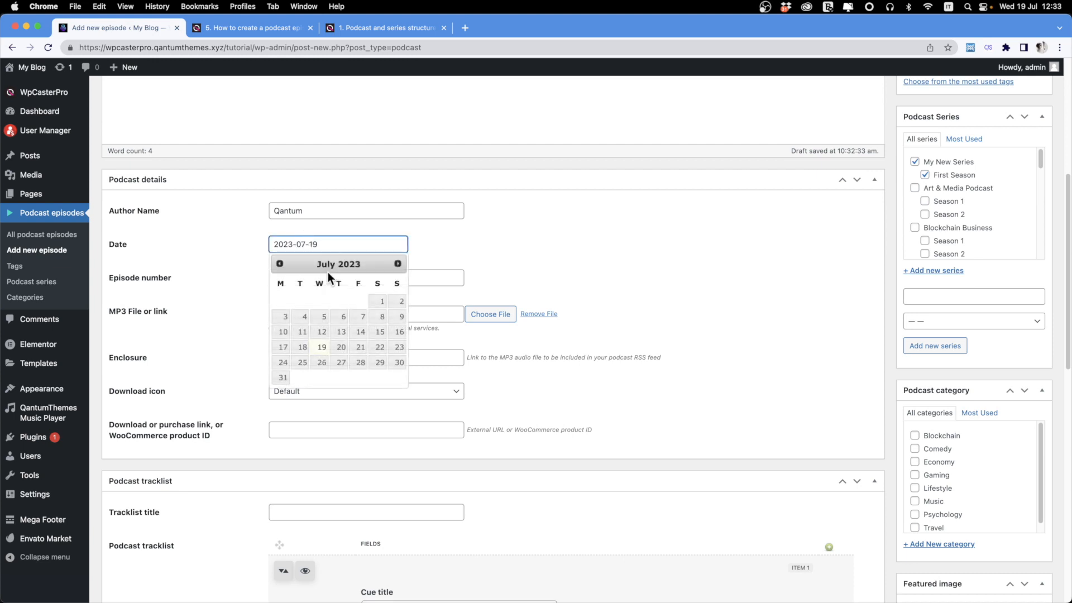
left_click(277, 263)
left_click(277, 264)
left_click(277, 264)
left_click(278, 264)
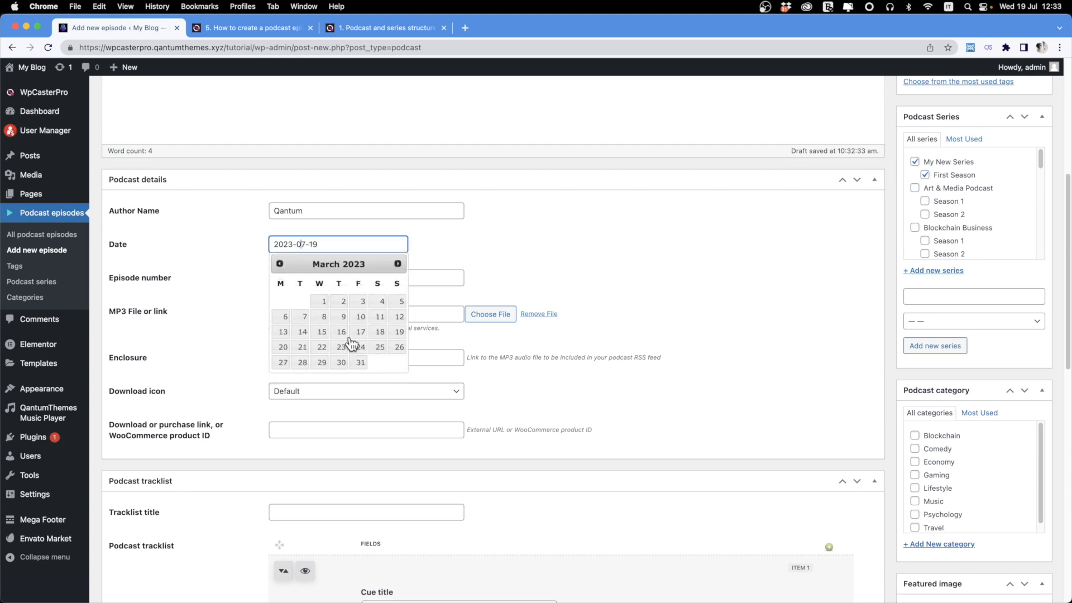
left_click(358, 331)
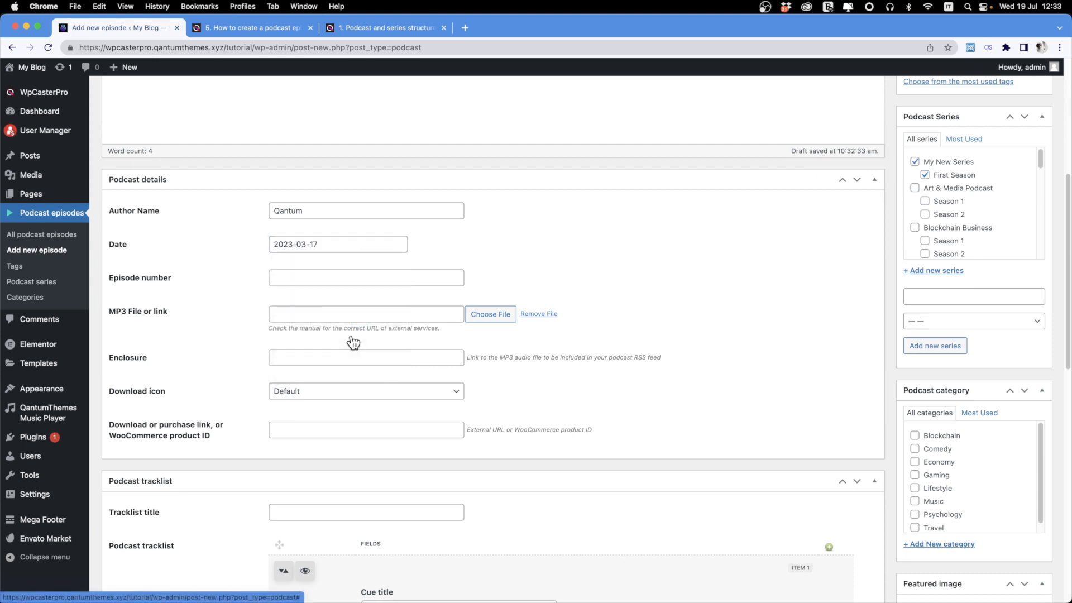
Step: Set the episode number to 12 in the podcast details
left_click(316, 278)
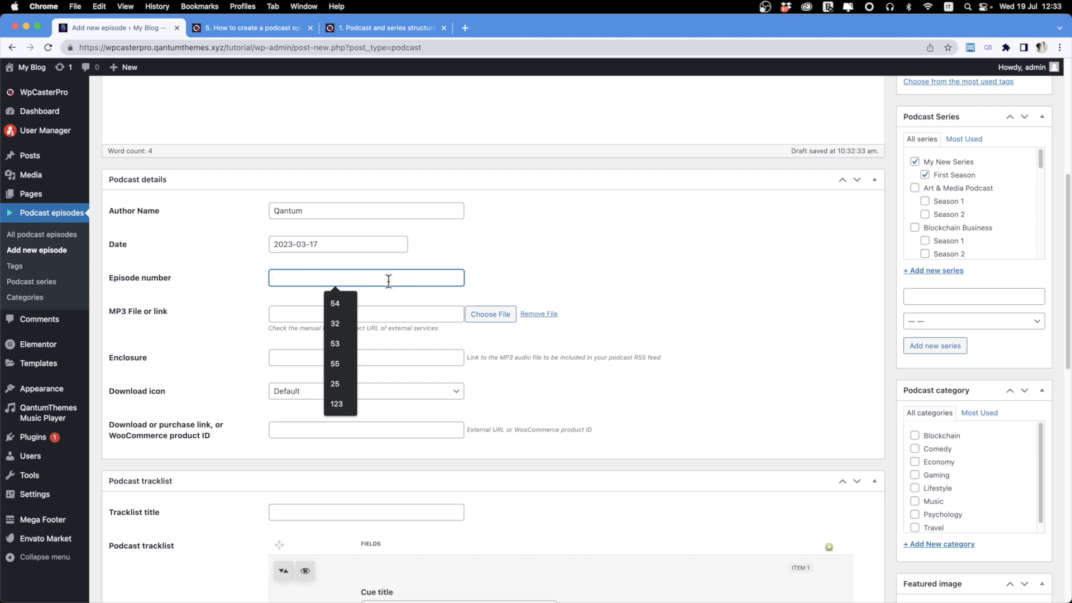
type("12")
left_click(209, 333)
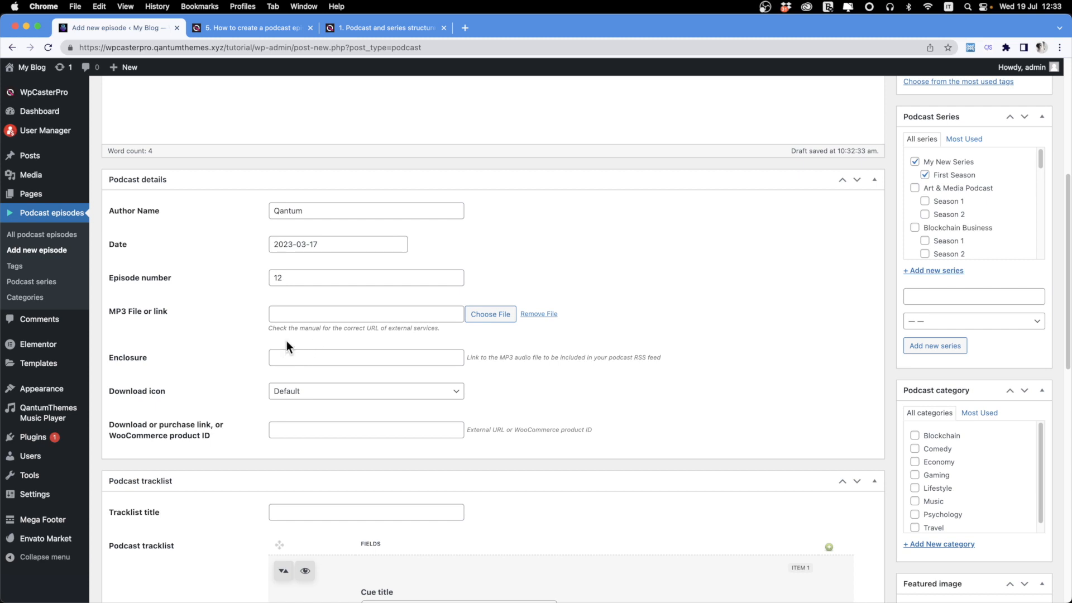
Step: Fill the MP3 file or link field with the previously used qantumthemes.xyz link to kentha-demo-mp3-6.mp3
left_click(304, 314)
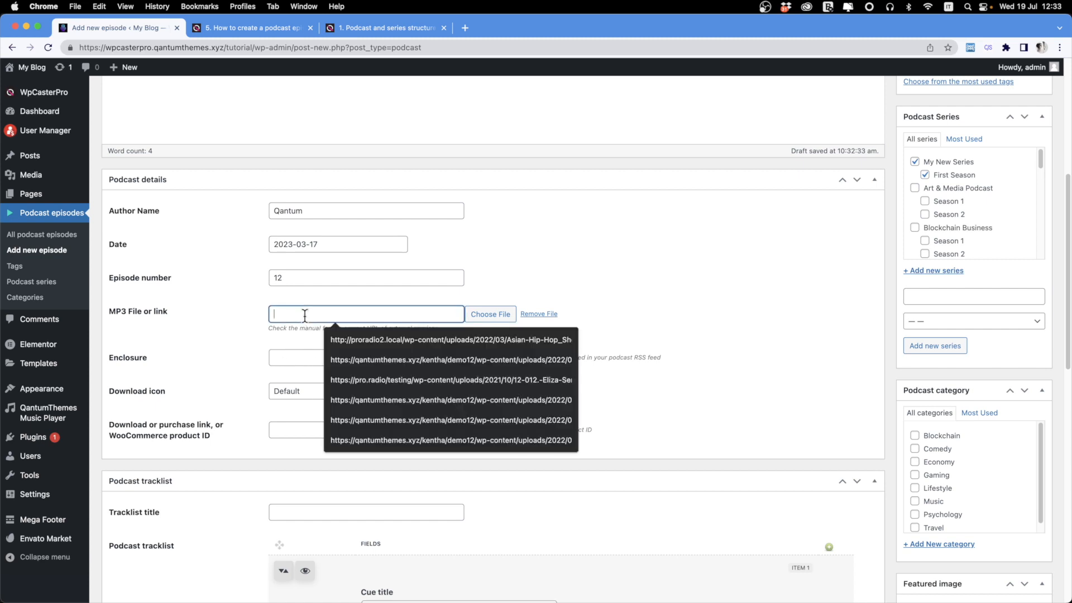
left_click(241, 323)
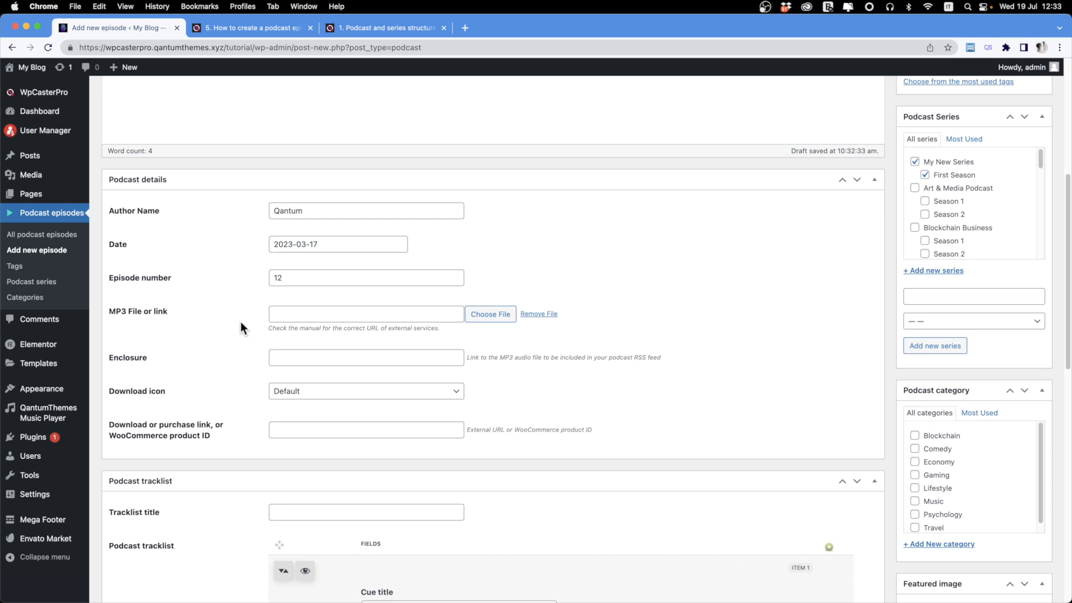
left_click(306, 316)
type("http")
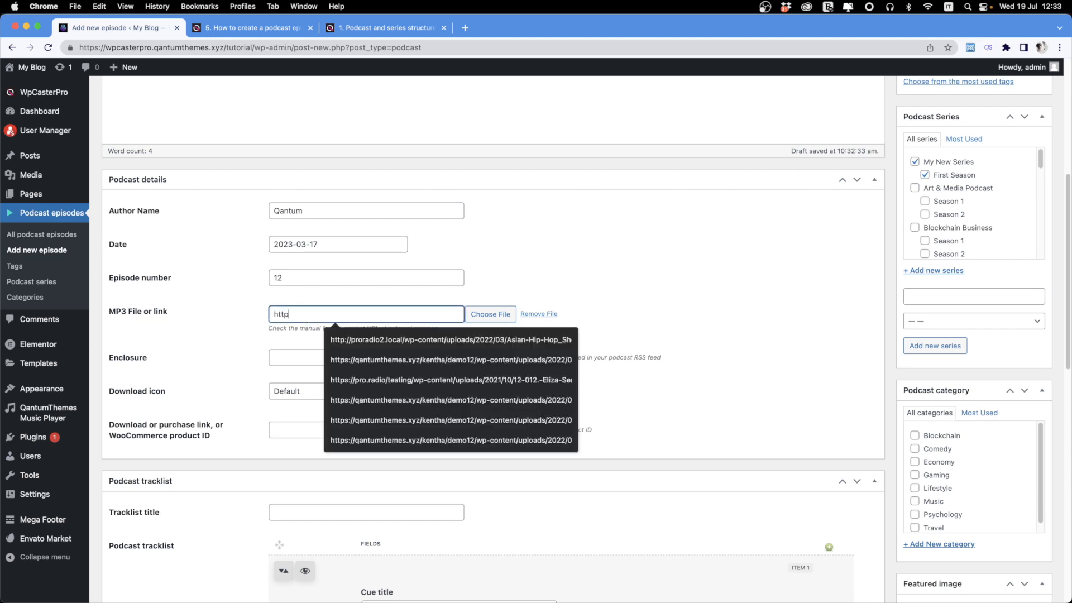
type("s:")
type("//")
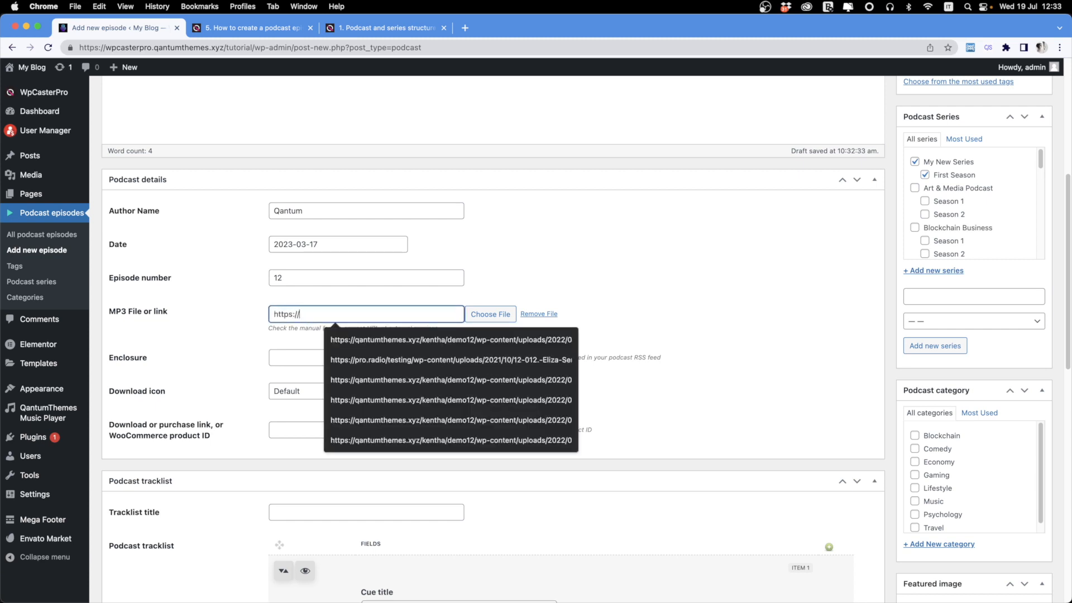
left_click(343, 336)
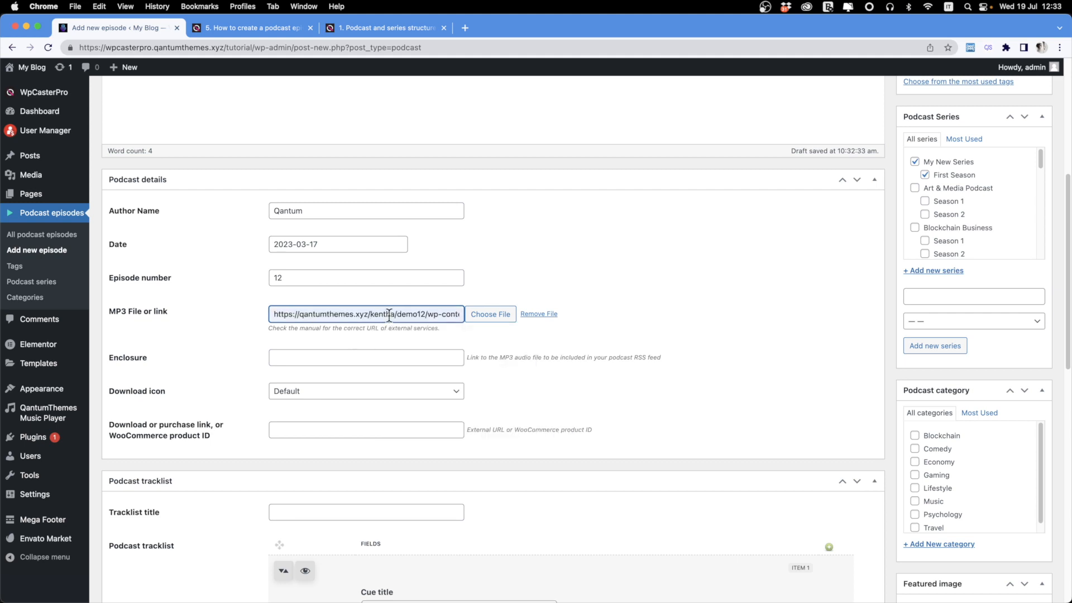
Step: Examine the full MP3 link from its https prefix through to its .mp3 file extension
left_click_drag(436, 314, 492, 314)
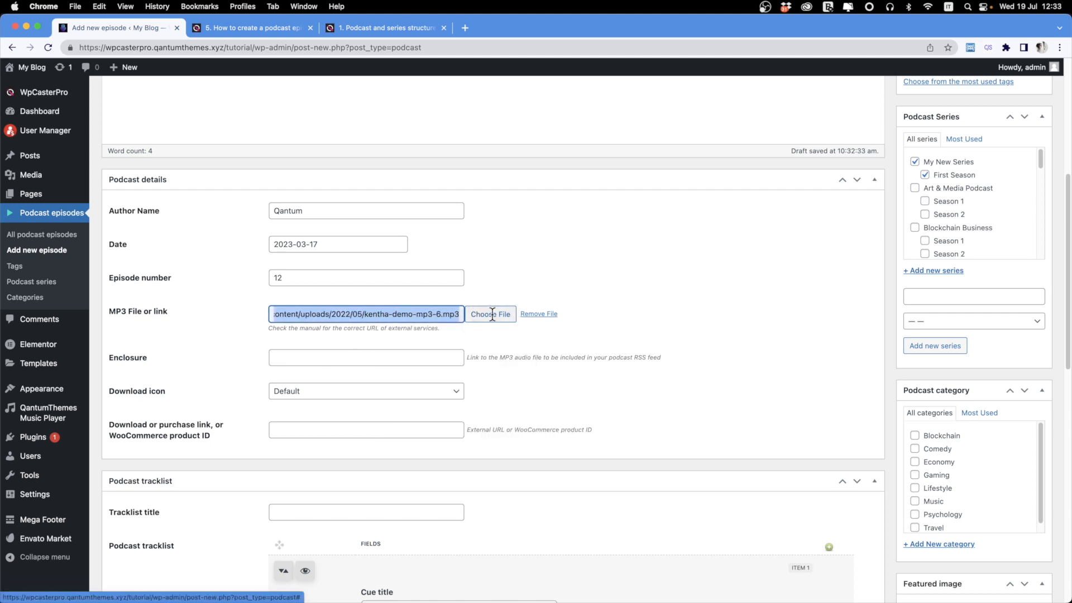
left_click(417, 325)
left_click_drag(373, 316, 157, 326)
left_click(180, 327)
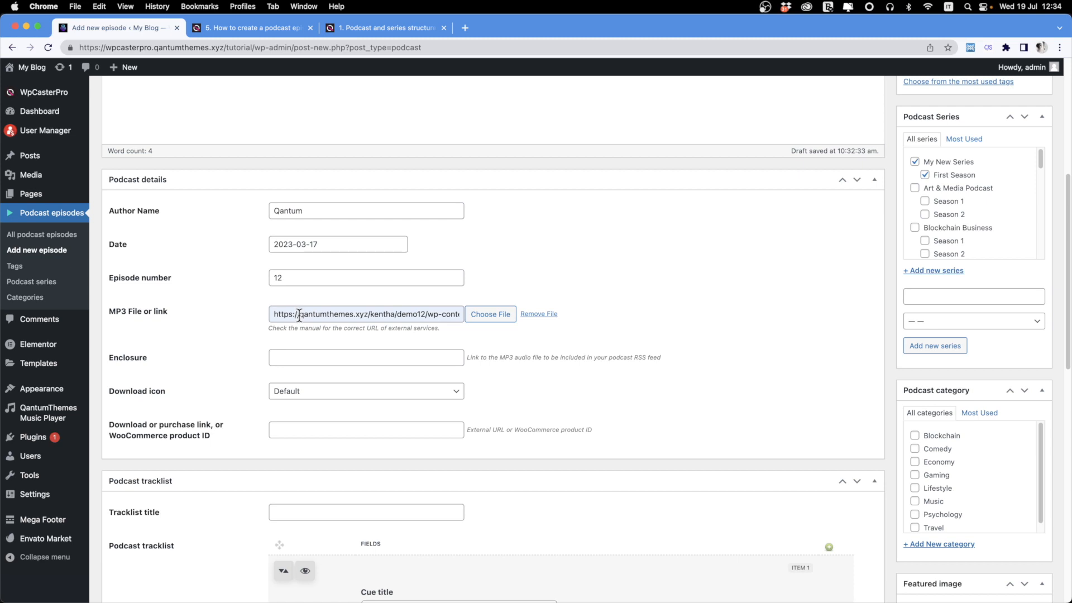
scroll(391, 380, "up", 5)
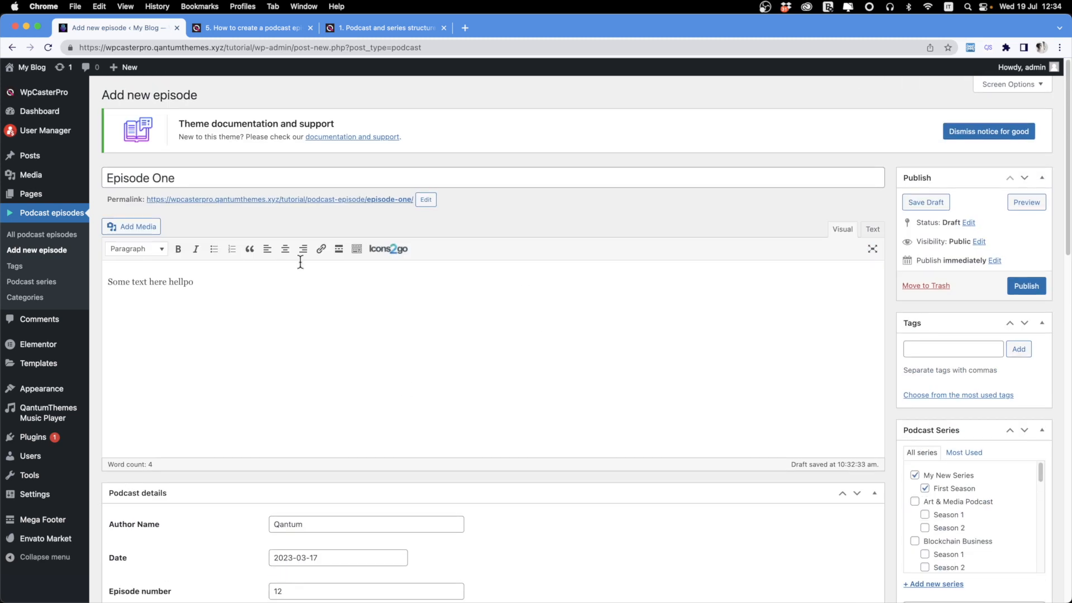
scroll(344, 304, "down", 5)
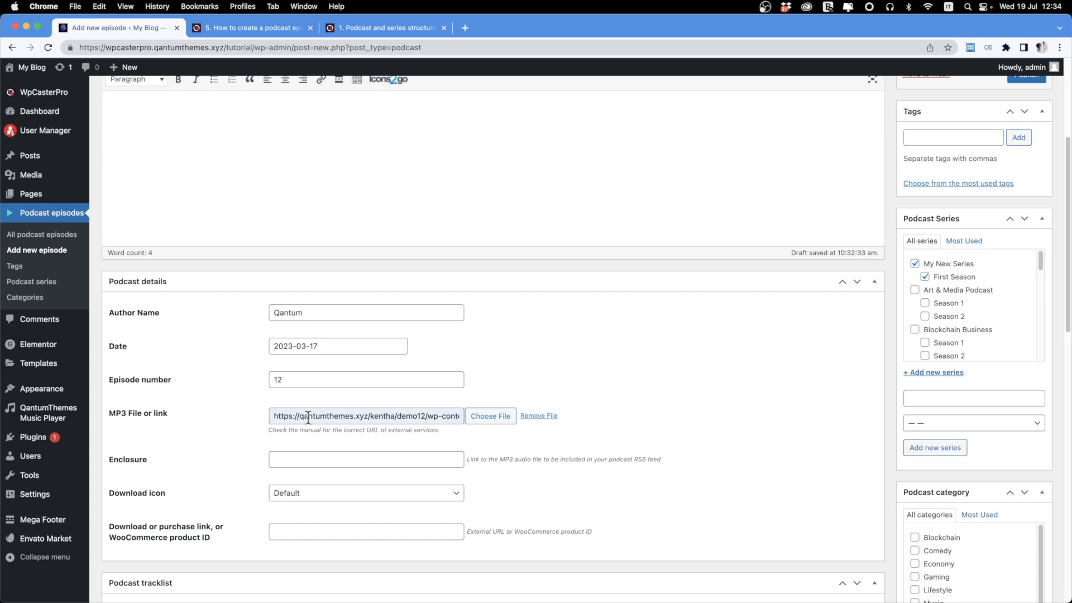
left_click_drag(303, 420, 495, 413)
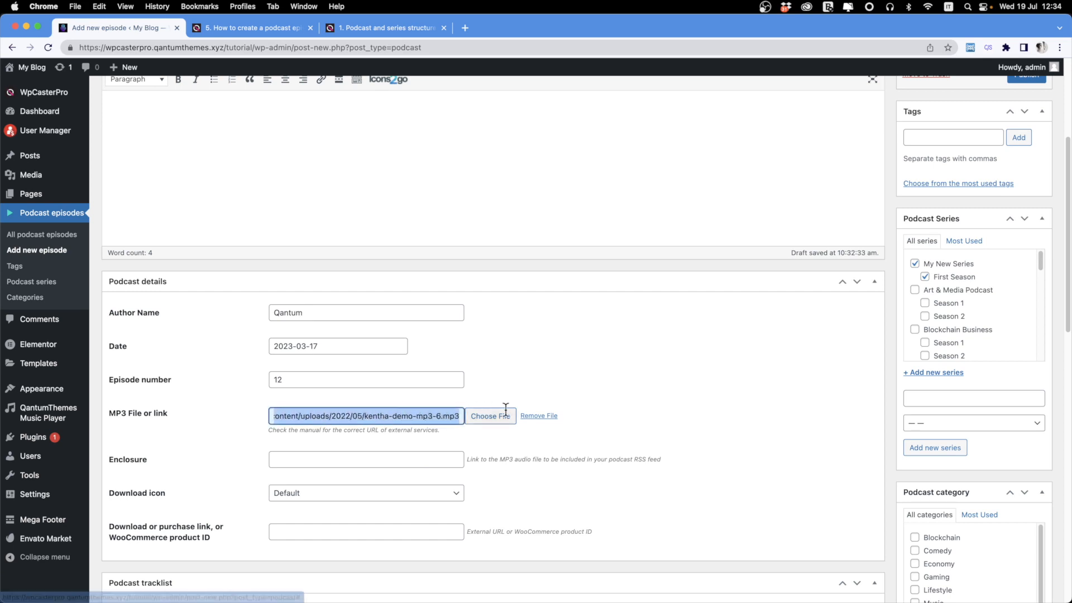
left_click(422, 419)
left_click_drag(411, 418, 192, 428)
left_click_drag(407, 417, 234, 429)
left_click(334, 418)
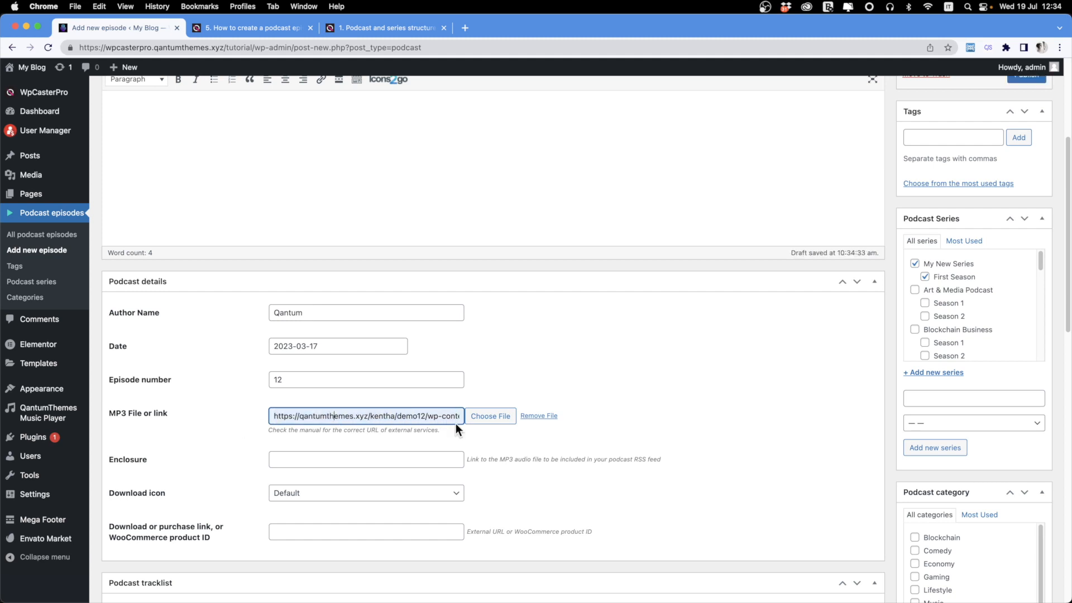
Step: Open a copy of the MP3 link in a new browser tab, pause its playback, and return to the episode form
key("super+a")
key("super+c")
key("super+t")
key("super+v")
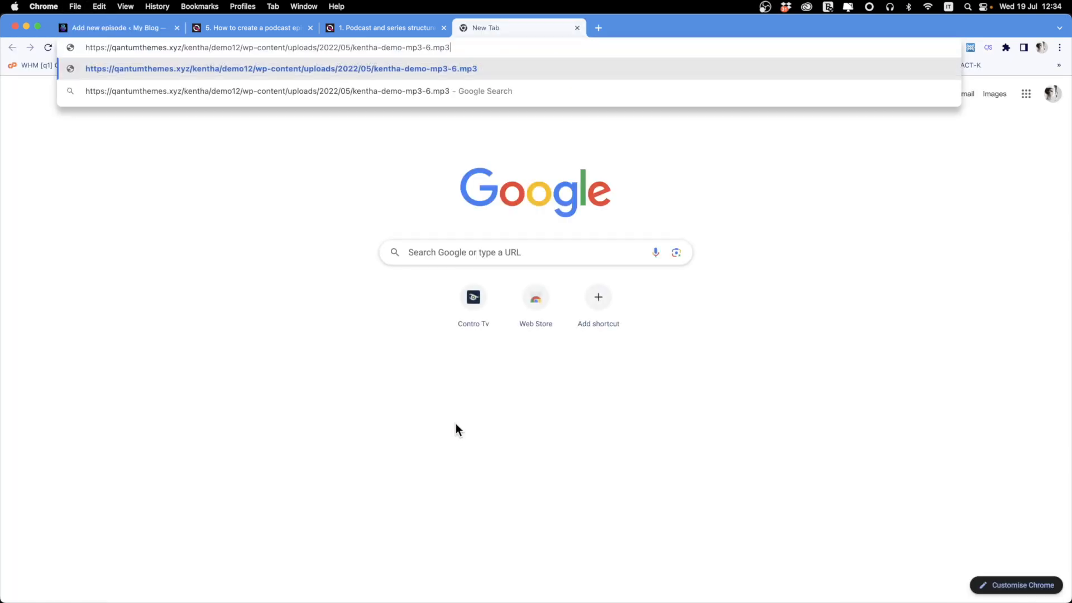
key("Return")
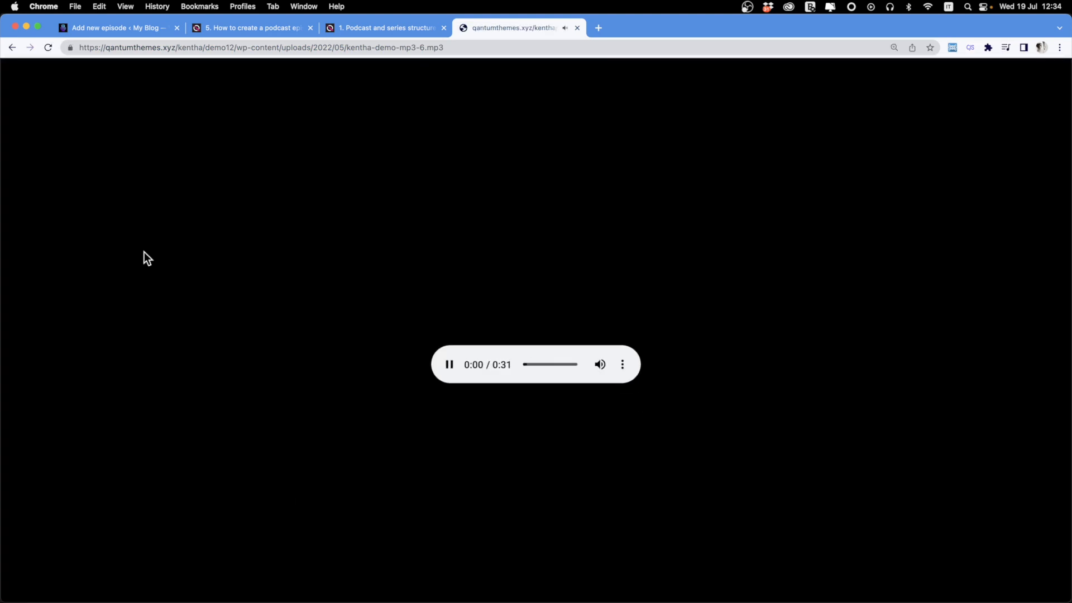
left_click(449, 365)
left_click(96, 28)
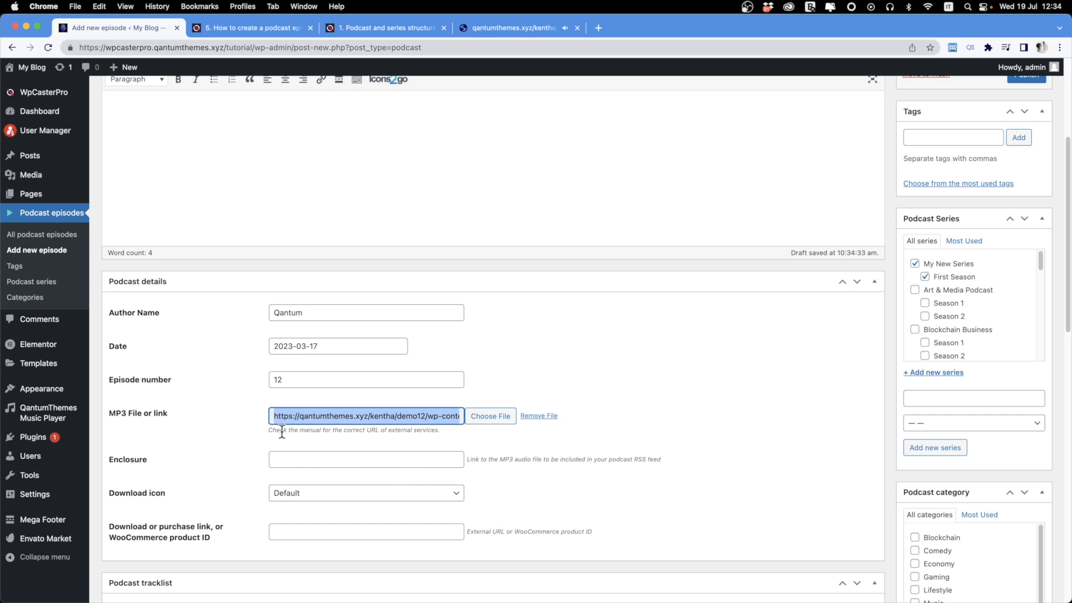
Step: Open the media library for the MP3 file field and close it without choosing a file
left_click(486, 417)
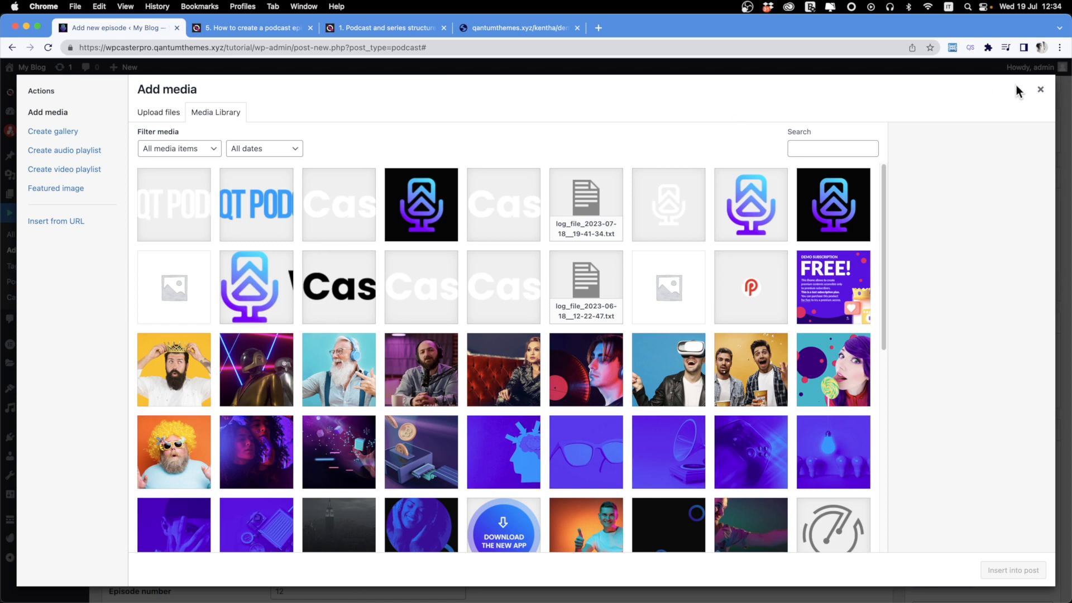
left_click(1040, 91)
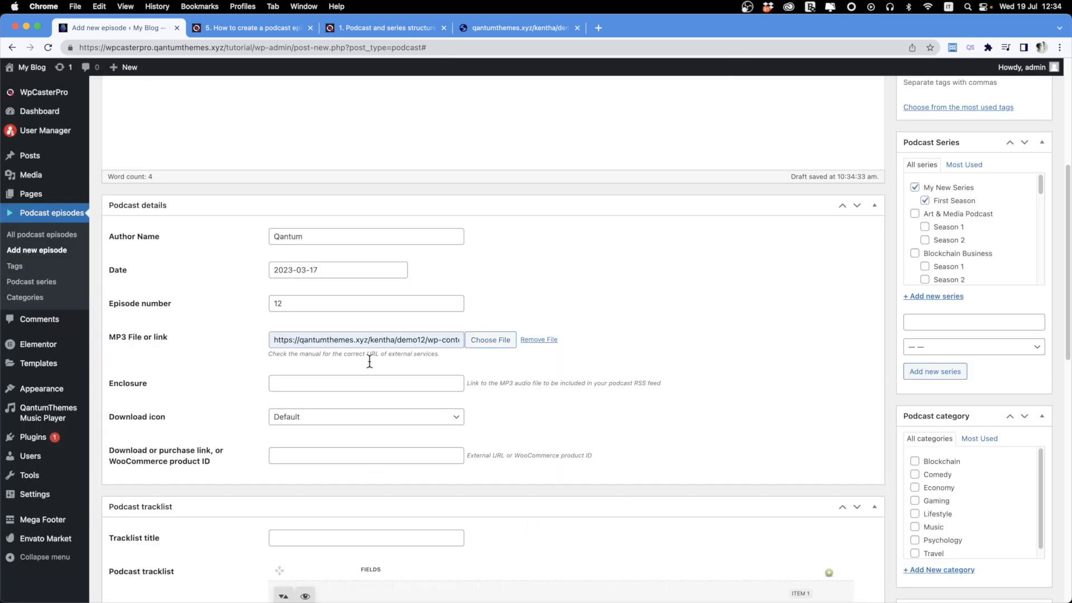
Step: Open the QT Server Check settings page in a new browser tab and go to its configuration details
mouse_move(27, 503)
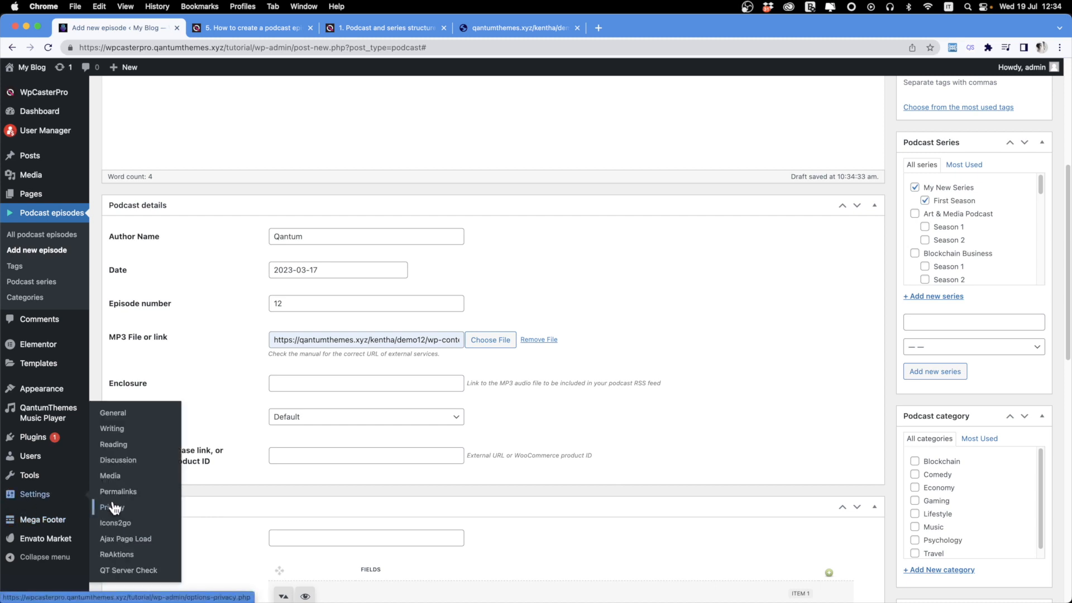
right_click(125, 568)
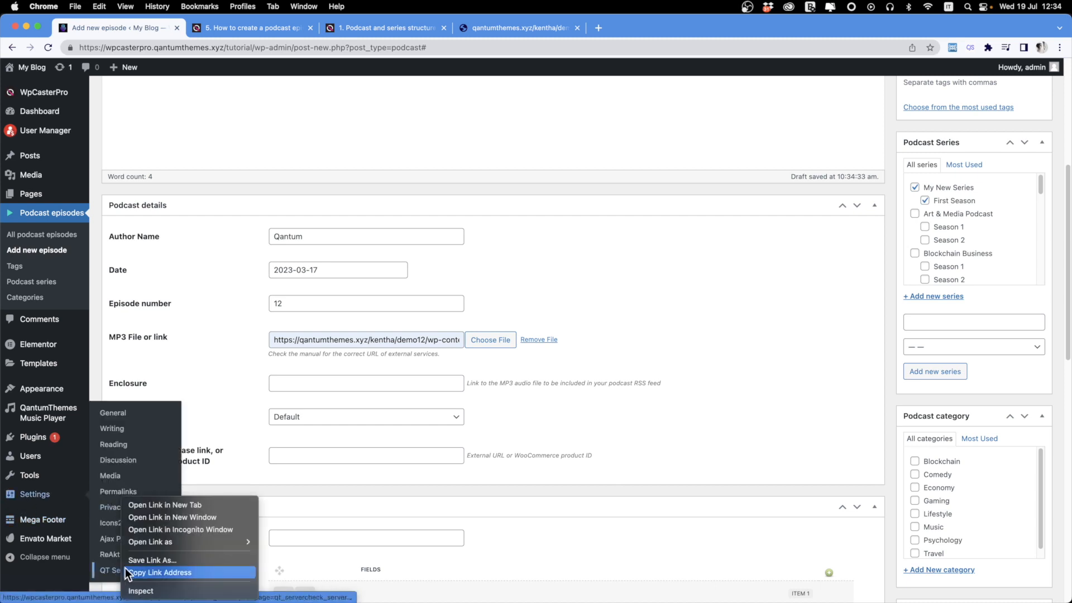
left_click(156, 505)
left_click(233, 29)
scroll(390, 332, "down", 5)
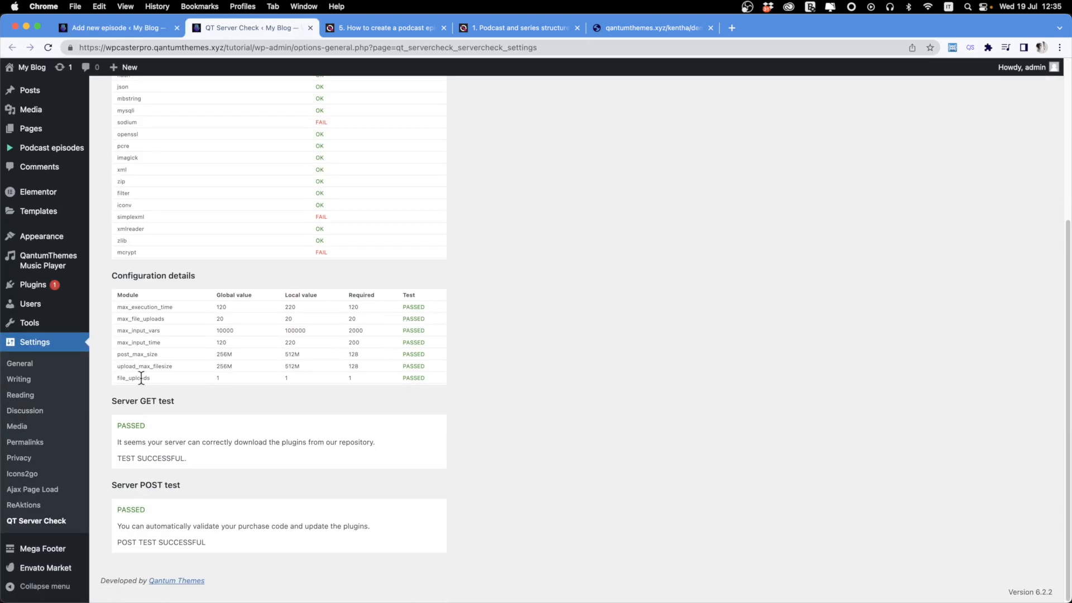
Step: Examine the local values of post_max_size and upload_max_filesize, and return to the episode form
double_click(298, 354)
mouse_move(300, 366)
left_mouse_down()
mouse_move(273, 365)
mouse_move(308, 354)
left_mouse_up()
double_click(301, 366)
left_click(354, 365)
left_click(115, 29)
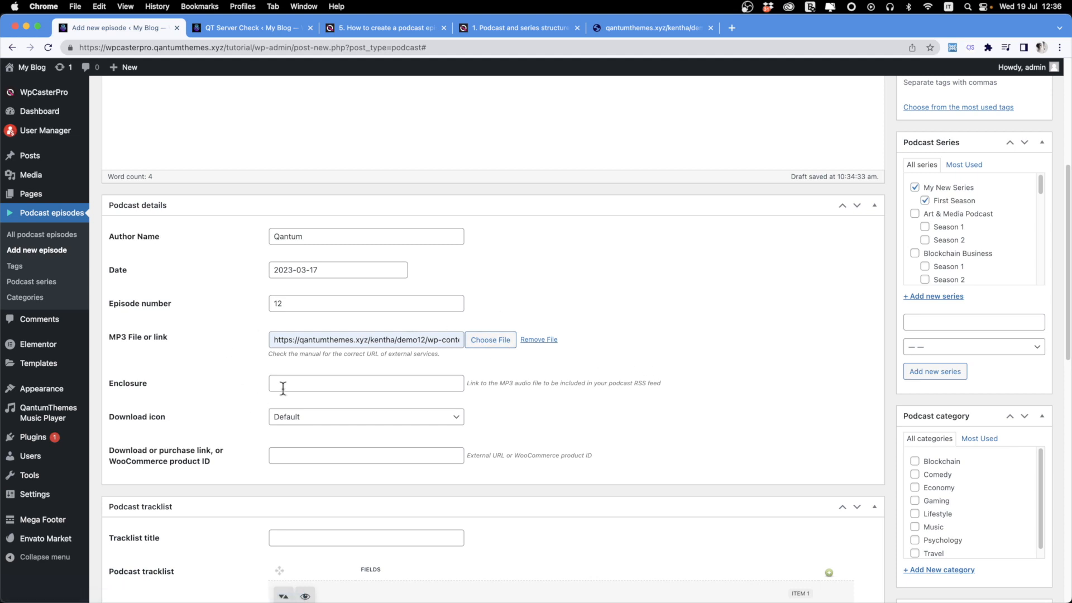
Step: Copy the episode's MP3 link to kentha-demo-mp3-6.mp3 into the Enclosure field for the podcast RSS feed
left_click_drag(151, 385, 122, 398)
left_click(121, 399)
left_click(400, 336)
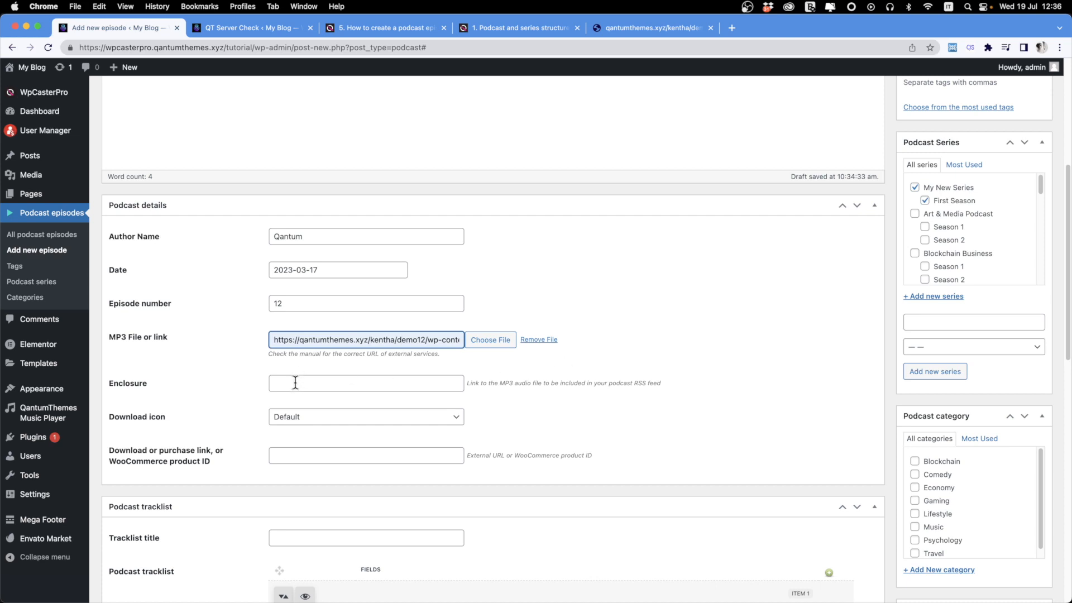
left_click_drag(347, 340, 491, 337)
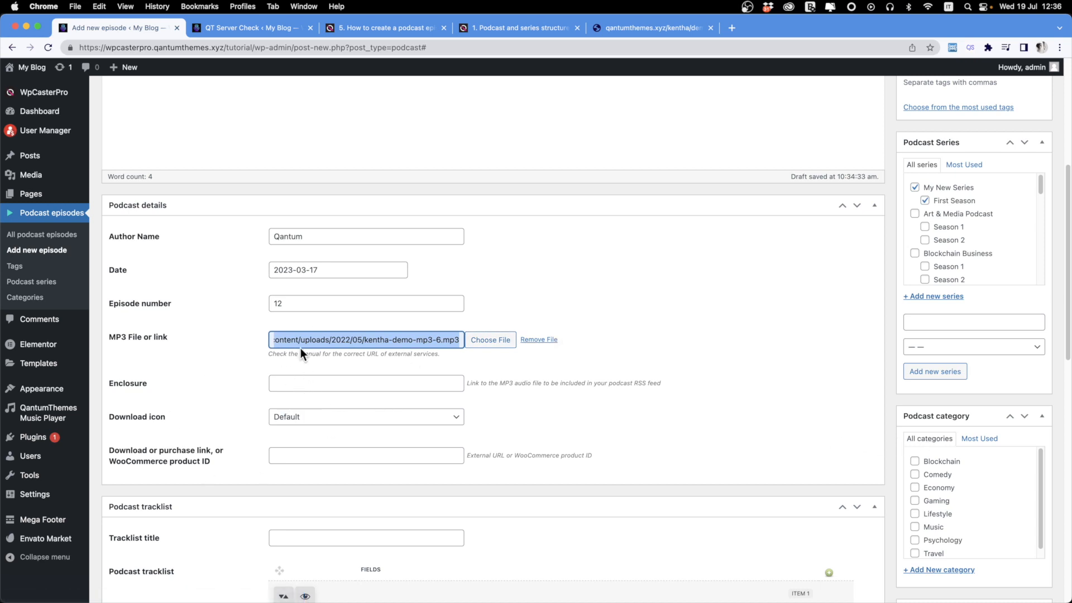
left_click(334, 383)
key("super+v")
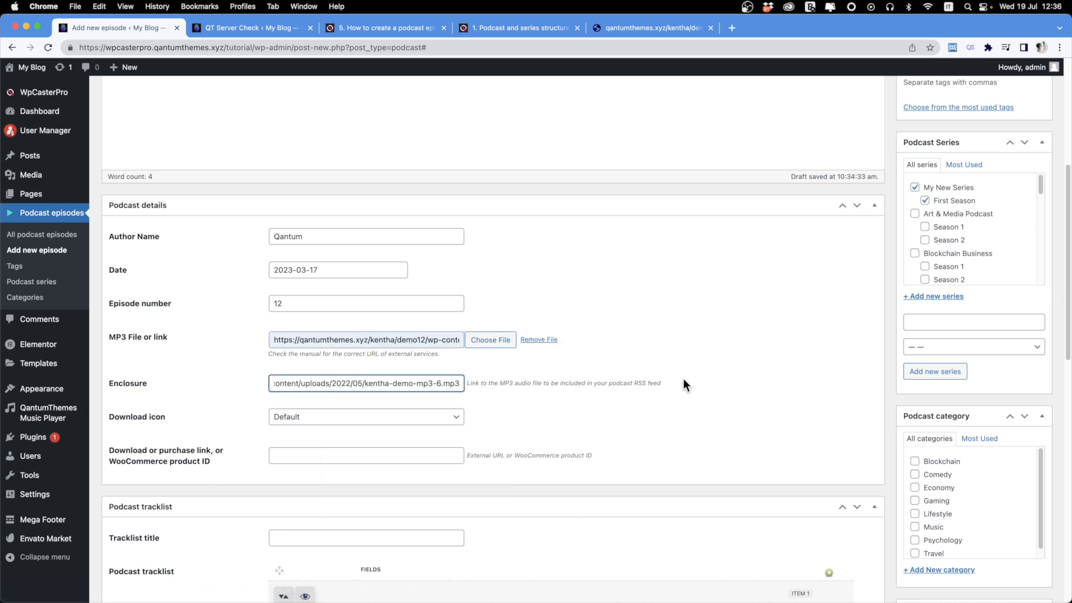
left_click(688, 491)
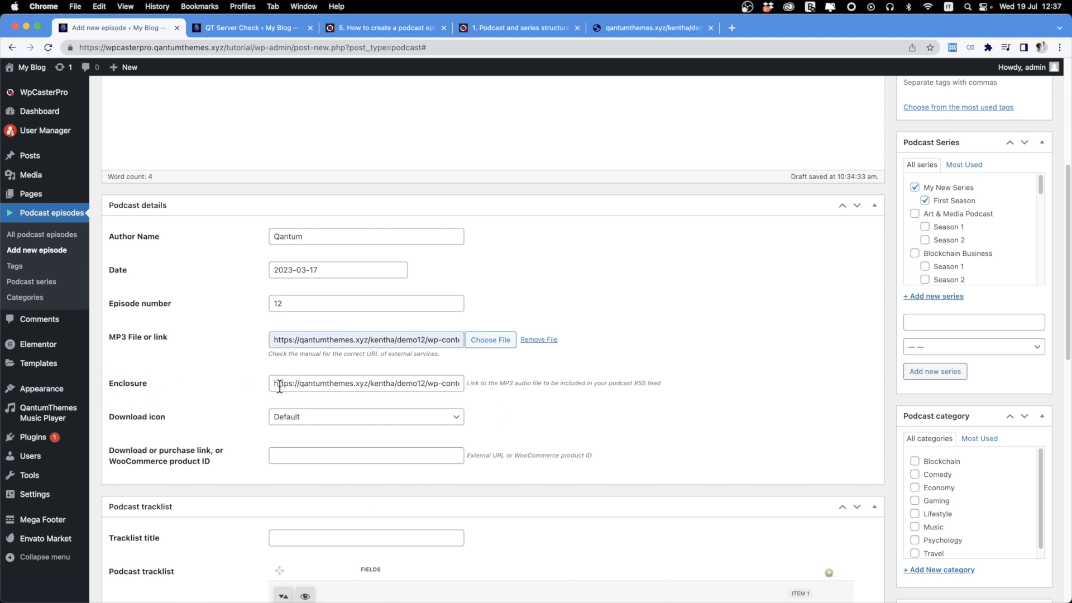
left_click_drag(272, 385, 528, 394)
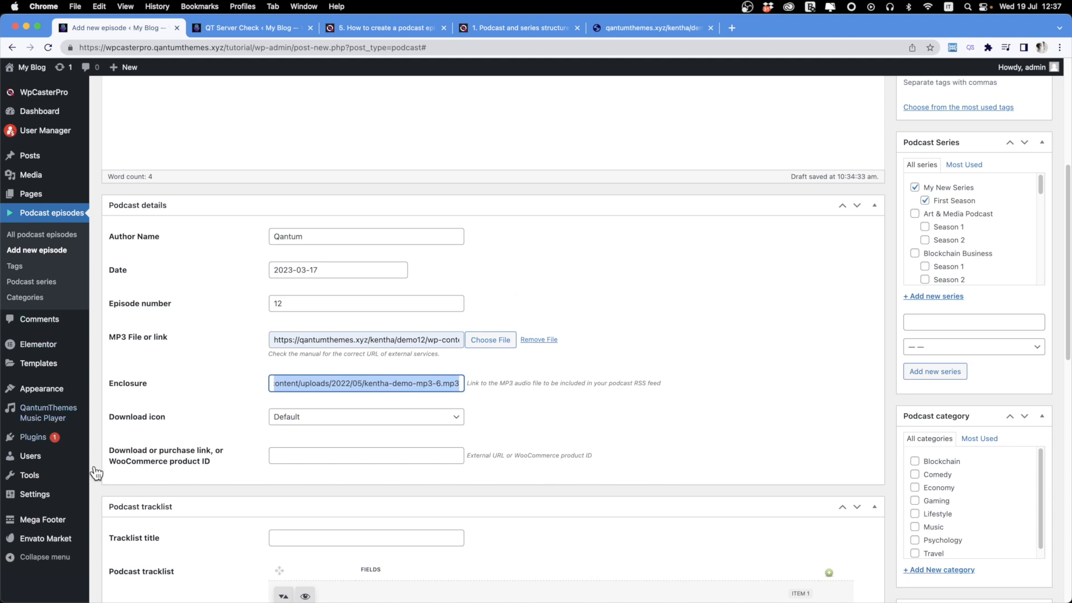
Step: Set the download icon to download and copy the Enclosure link into the download or purchase link field
left_click(321, 423)
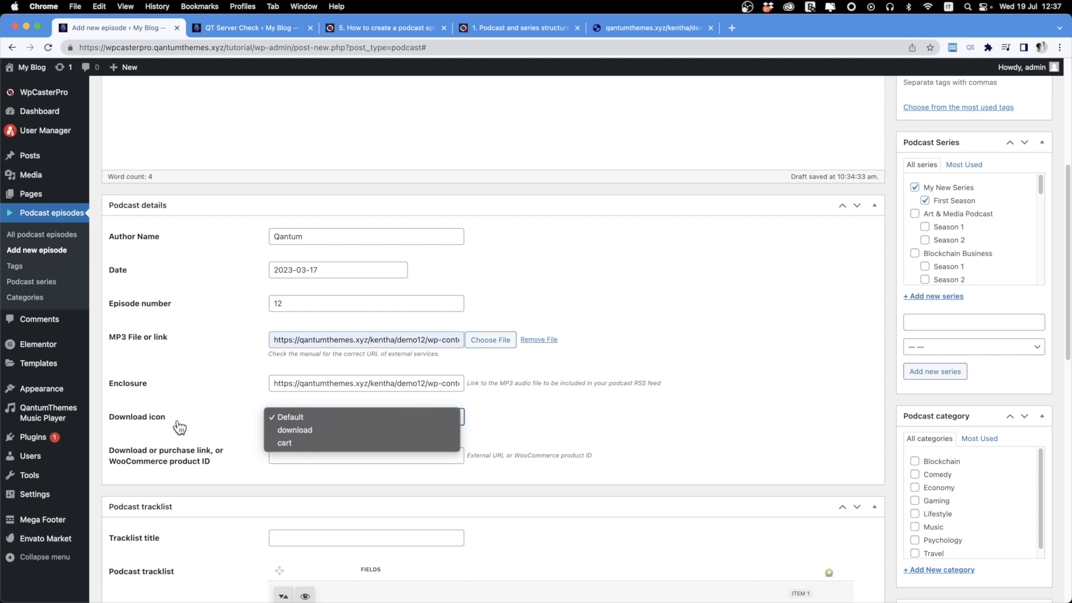
left_click(293, 430)
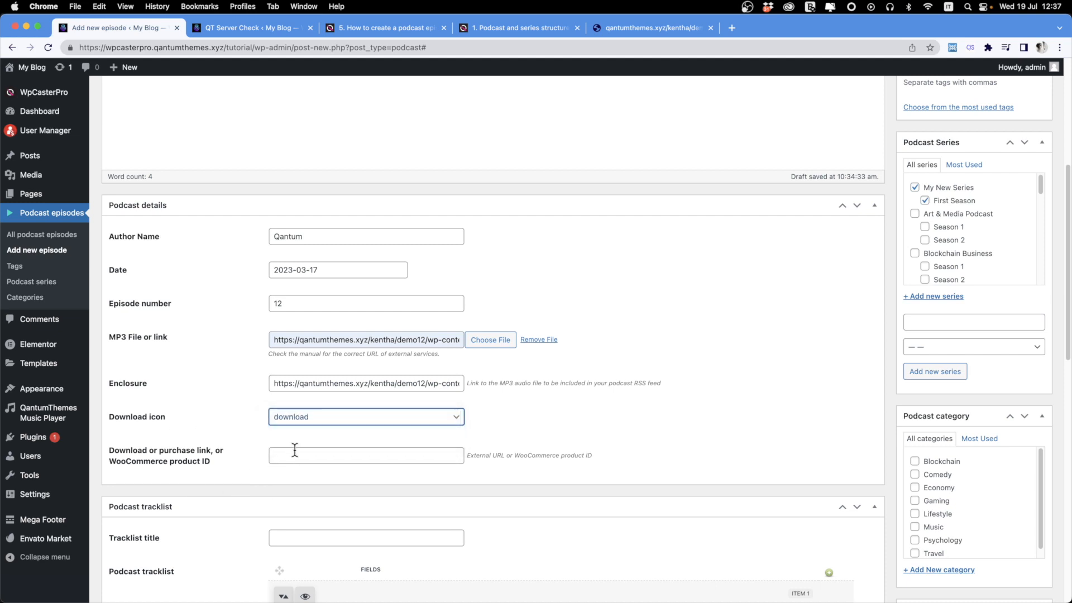
triple_click(297, 383)
key("super+c")
left_click(337, 455)
key("super+v")
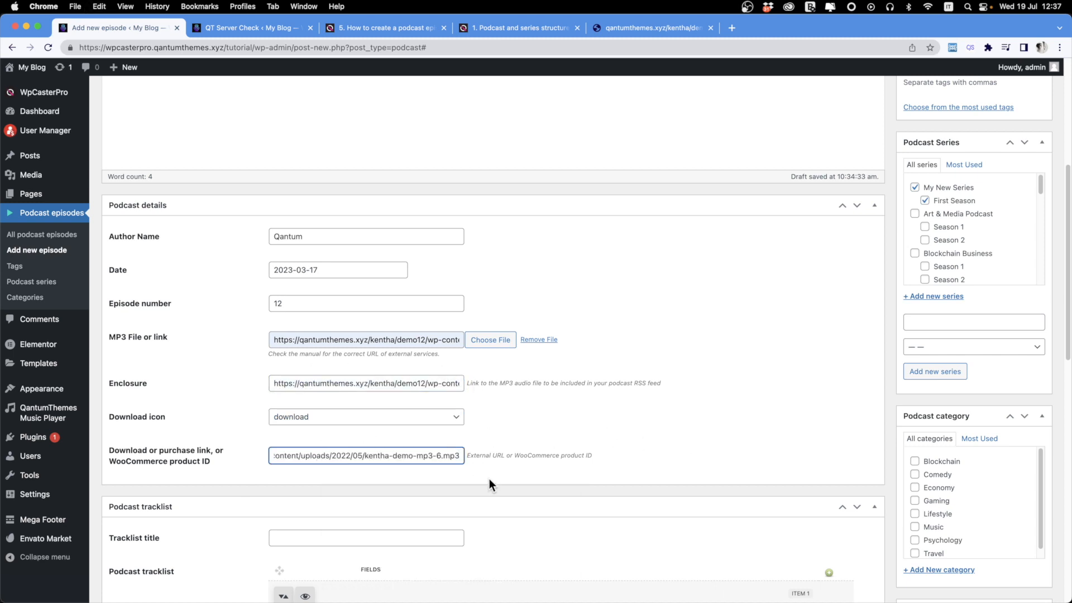
Step: Add two more items to the podcast tracklist for a total of three cues
scroll(491, 477, "down", 5)
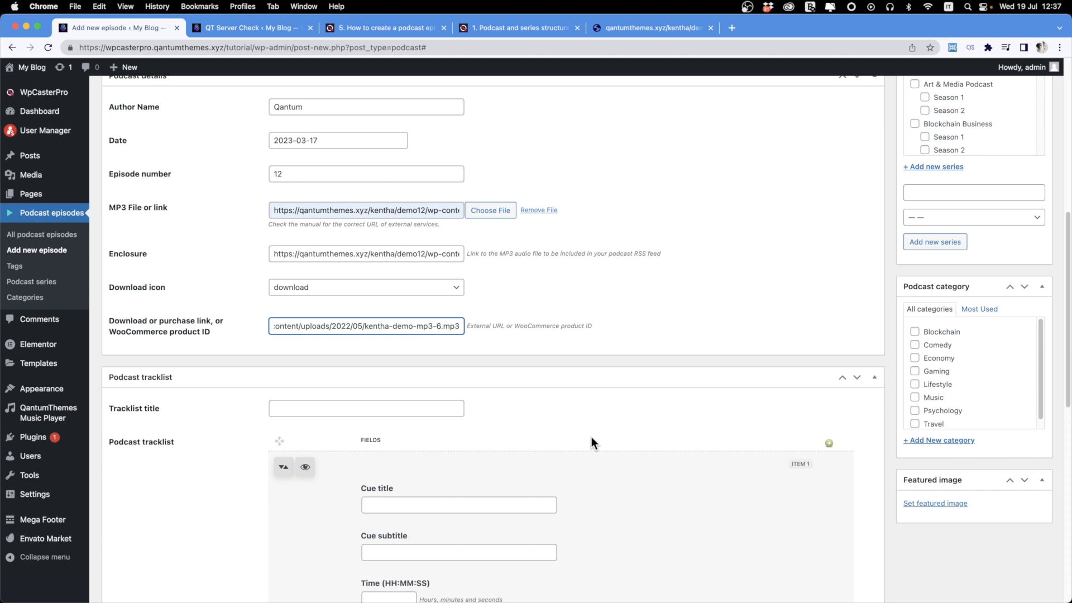
scroll(591, 436, "down", 8)
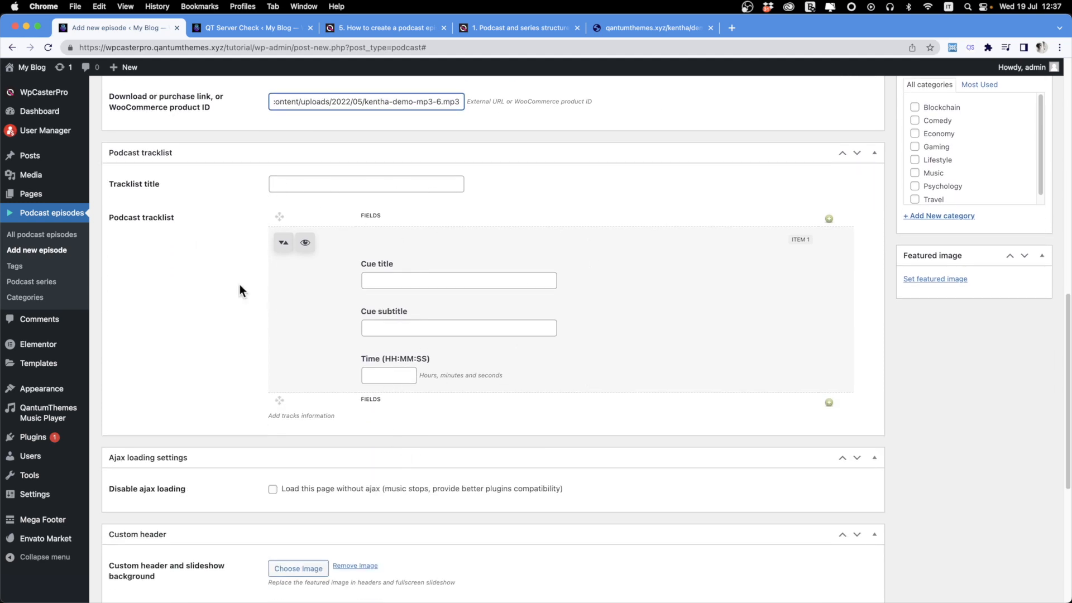
left_click(298, 178)
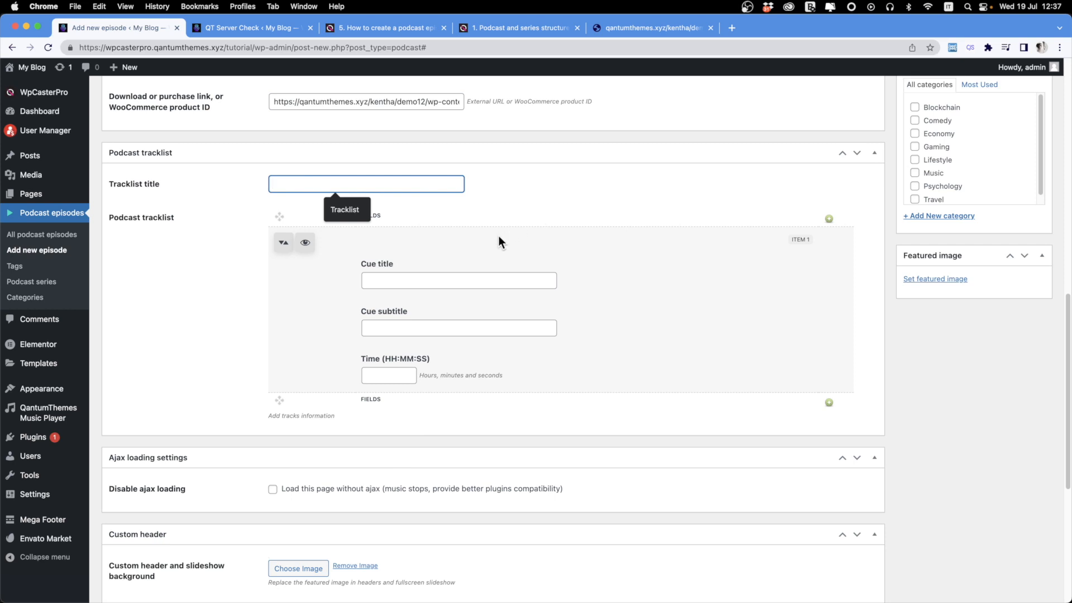
left_click(829, 403)
scroll(824, 396, "down", 6)
scroll(812, 392, "up", 3)
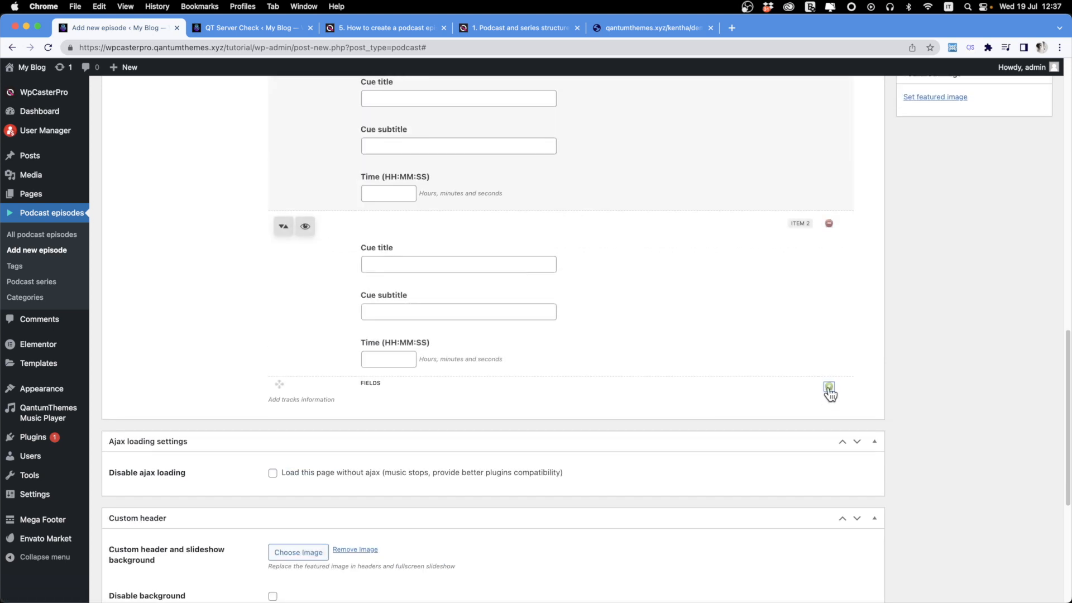
left_click(829, 389)
scroll(669, 393, "down", 5)
scroll(669, 393, "up", 8)
Step: Fill the first cue with title Section 1, subtitle Starting here and time 00:00:00, and title the second cue Section 2
left_click(411, 356)
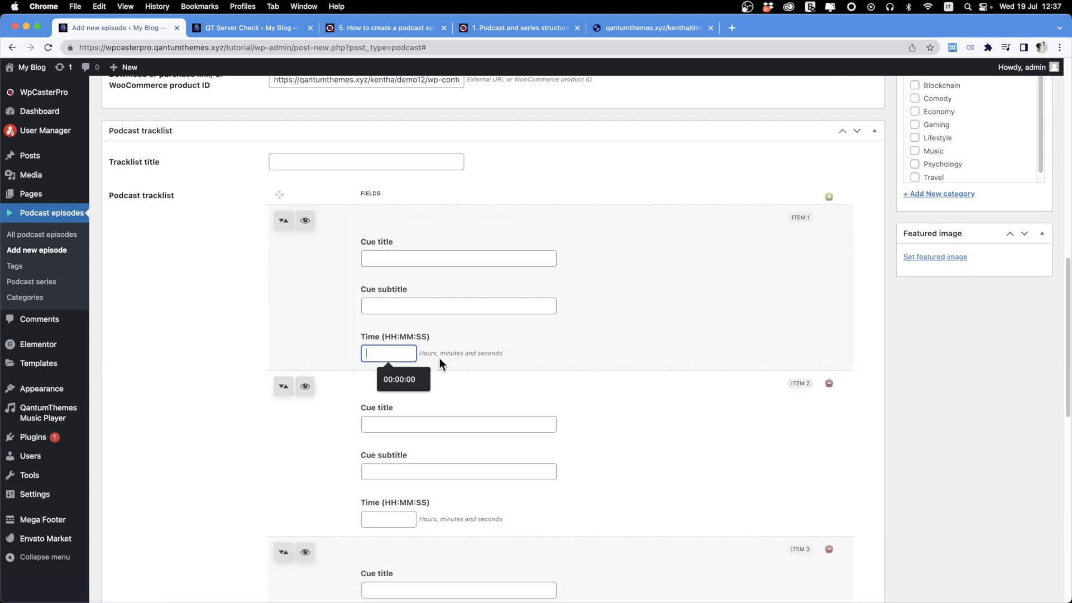
left_click(412, 379)
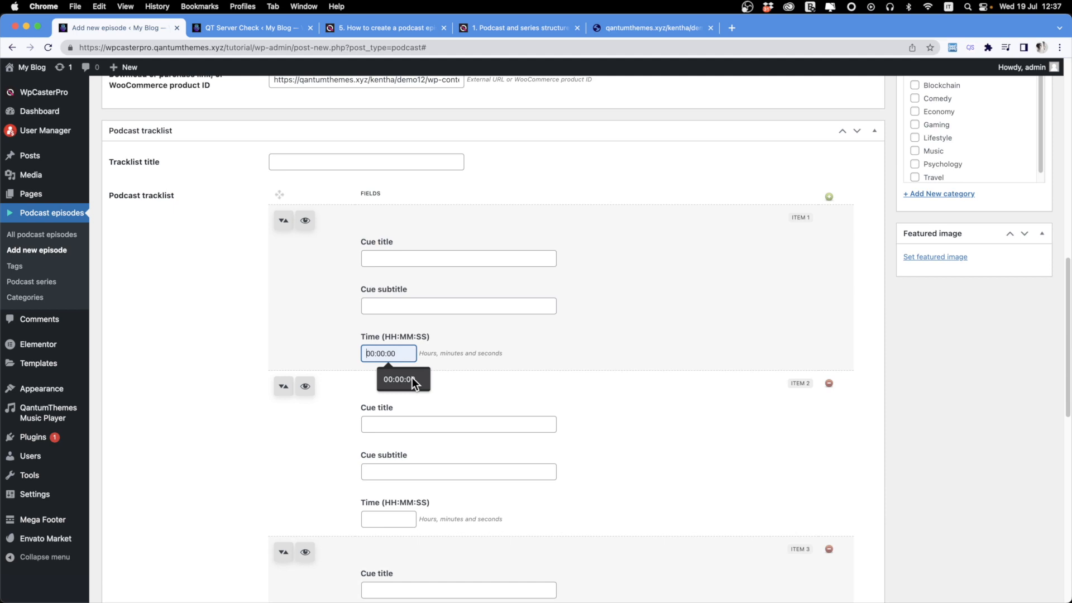
left_click(398, 256)
type("Section 1")
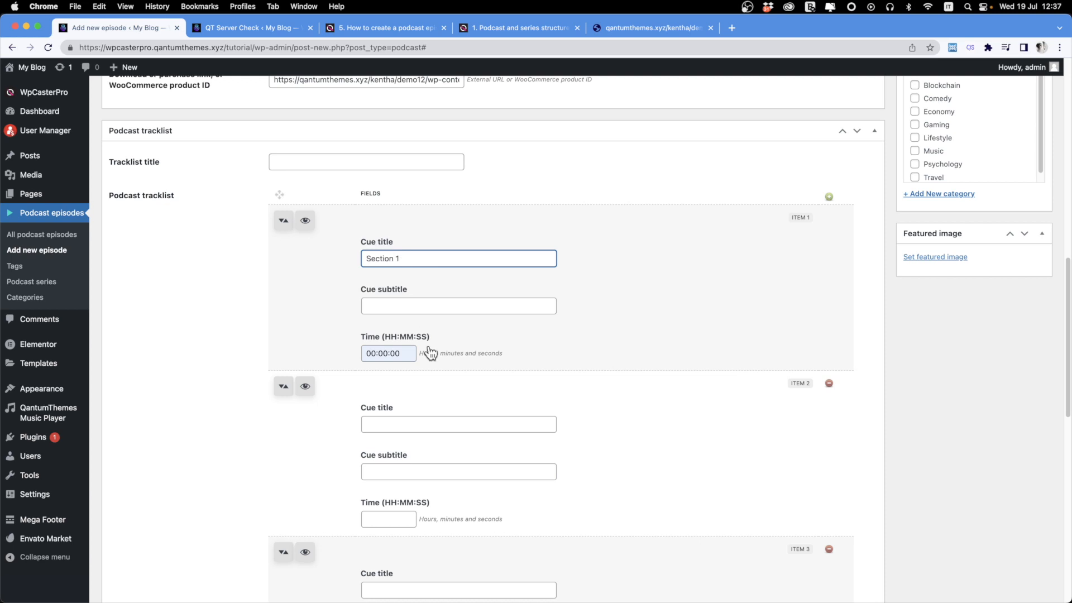
left_click(410, 425)
type("Section")
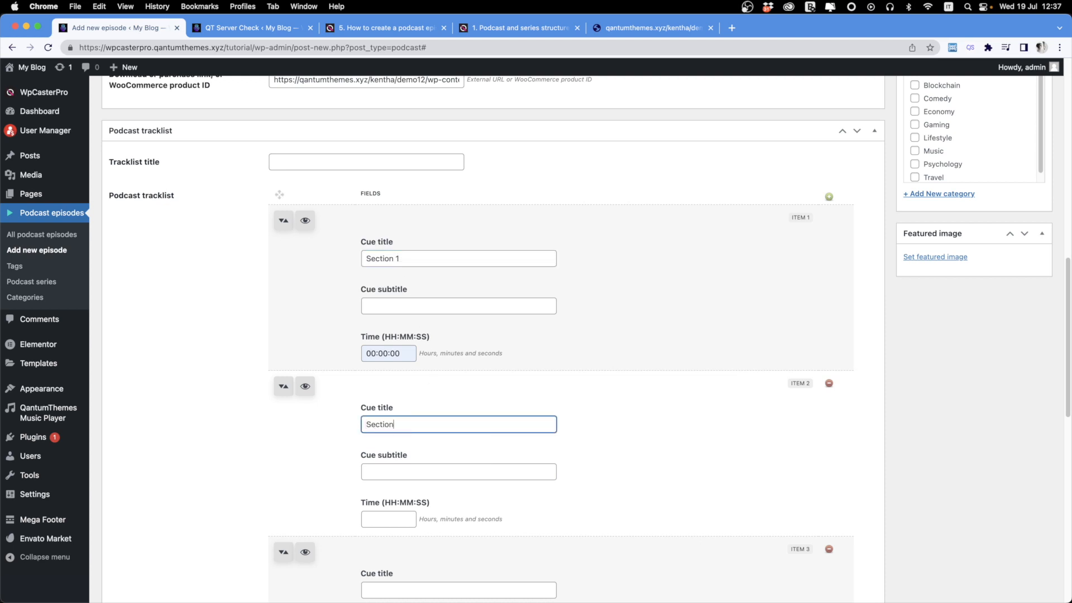
left_click(389, 306)
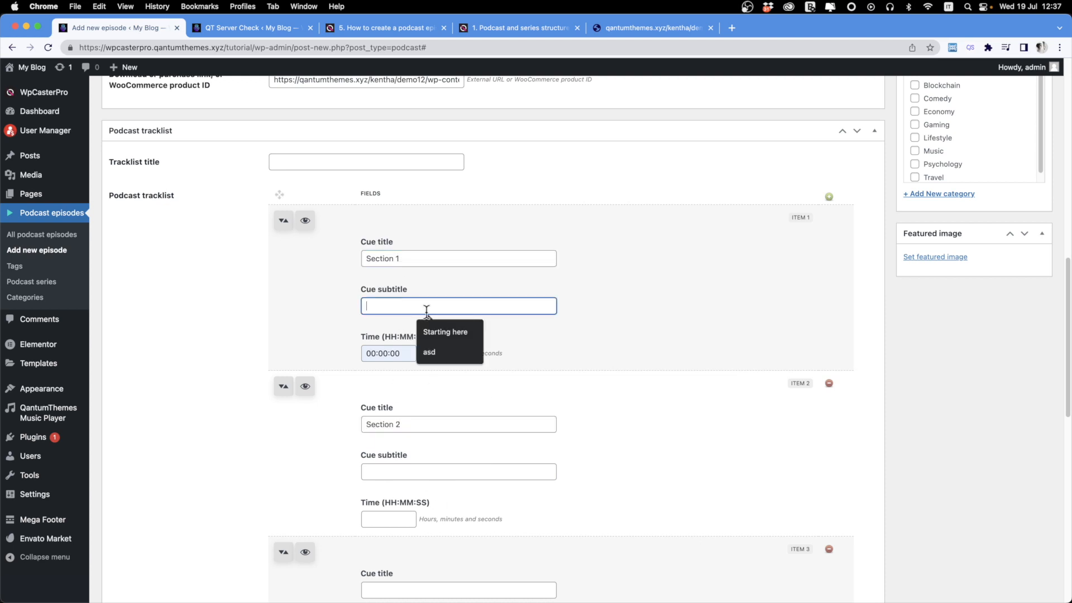
left_click(431, 326)
Step: Set the second cue's subtitle to "We ask the optinion to our listeners" and its time to 00:01:10
left_click(392, 471)
left_click(440, 494)
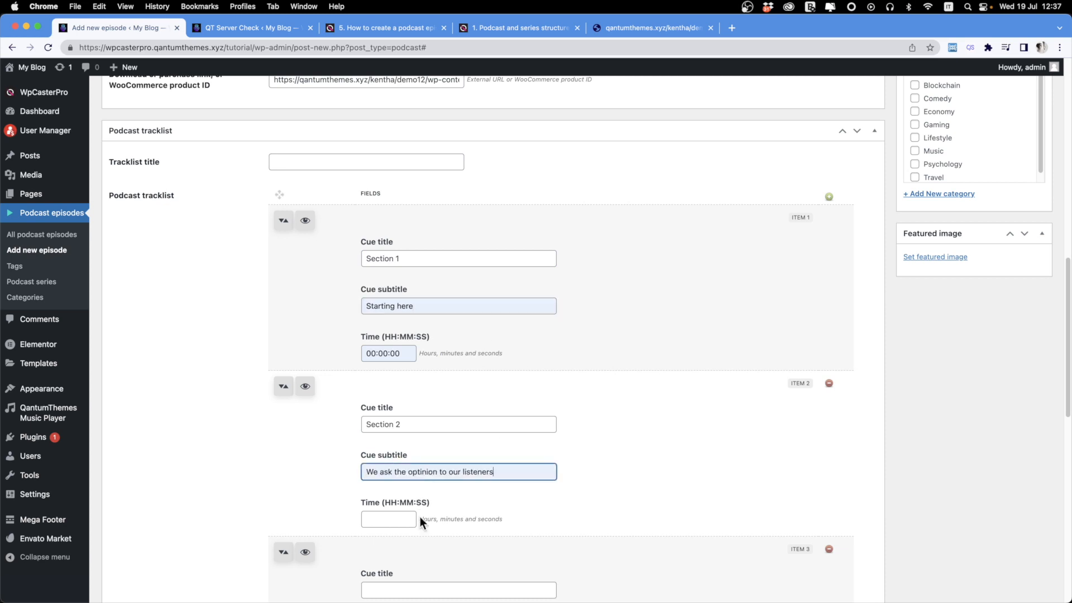
left_click(388, 519)
type("00")
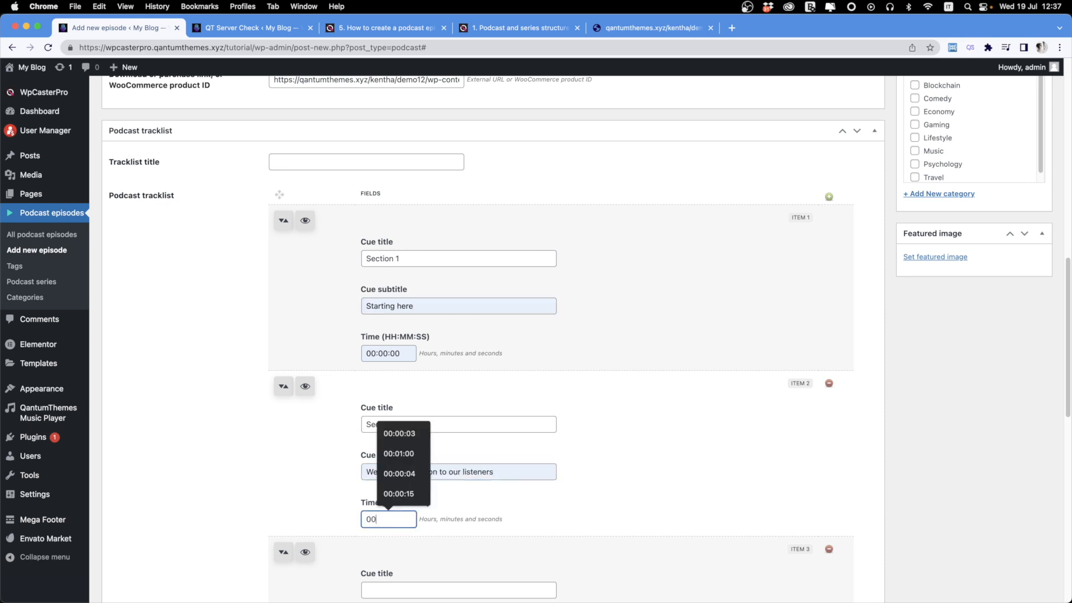
type(":01")
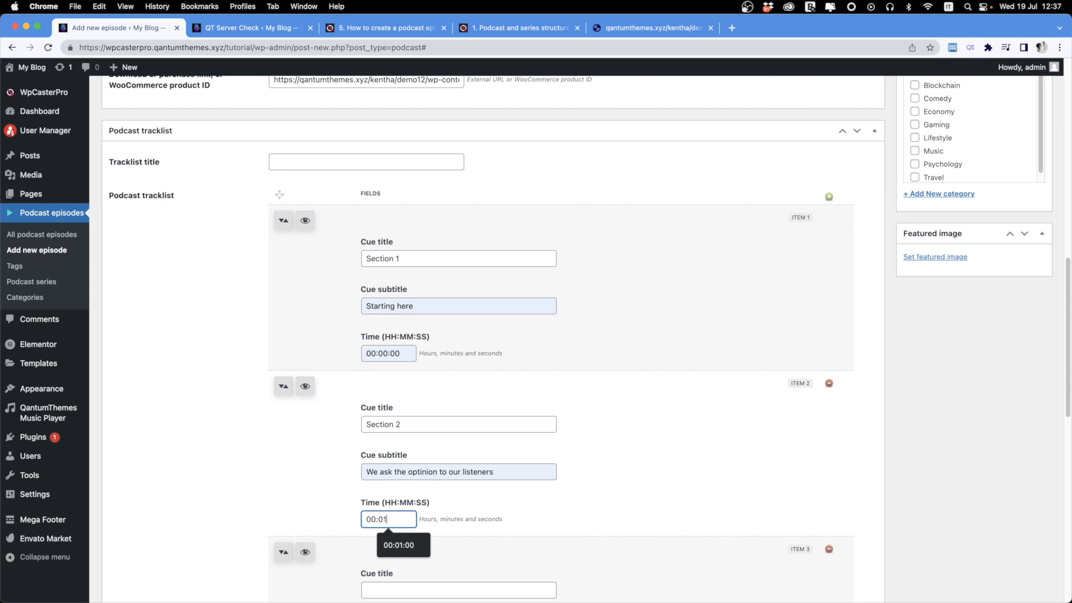
type(":10")
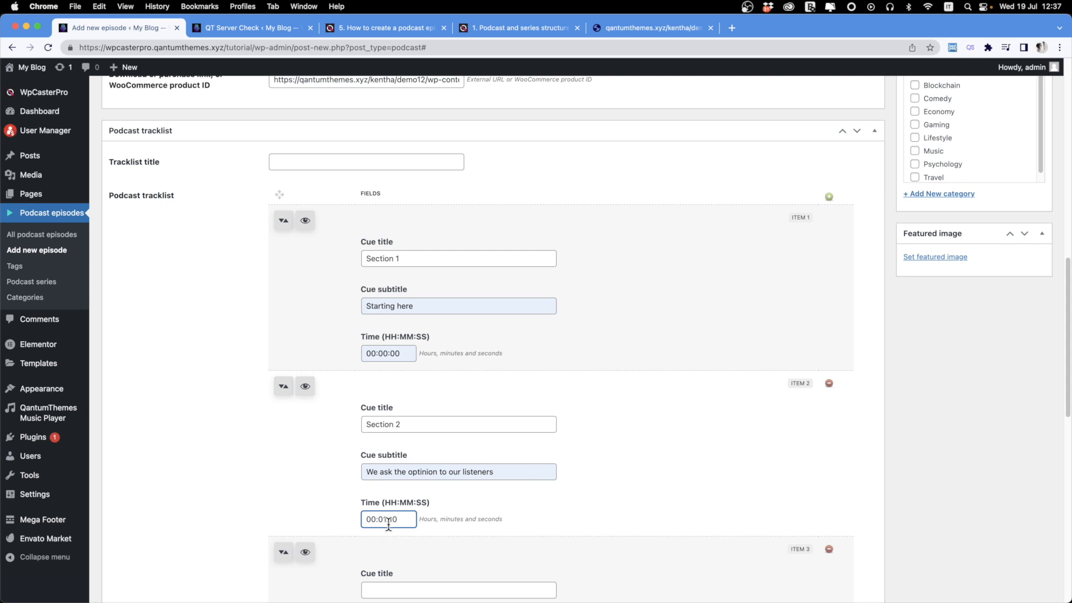
Step: Fill the third cue with the title End, the subtitle "Let's close this" and a time beginning with 00:01
scroll(385, 503, "down", 5)
left_click(385, 349)
type("End")
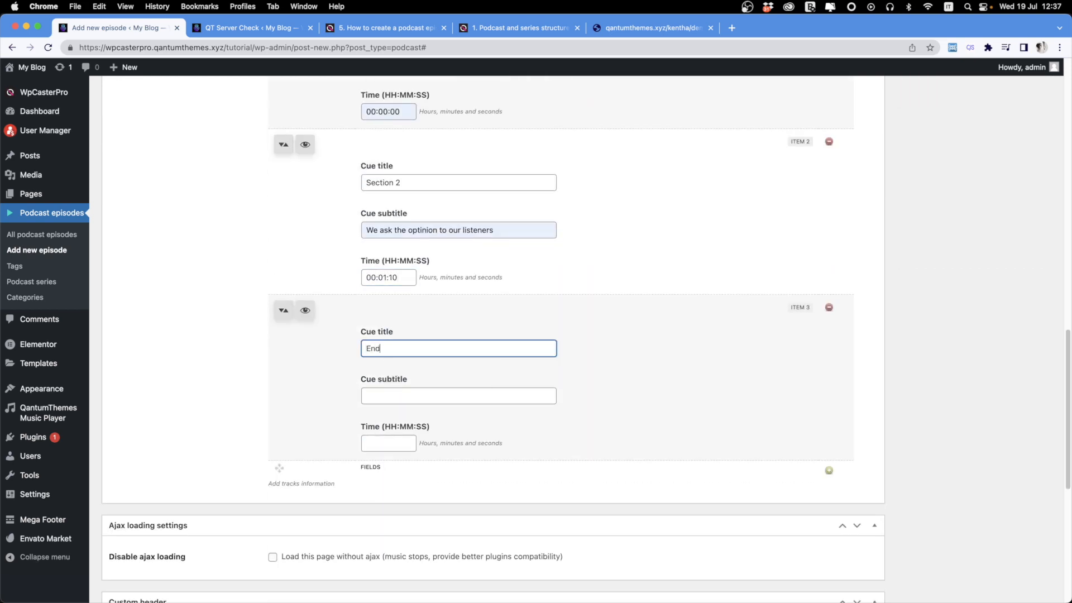
left_click(368, 396)
type("Let's close this")
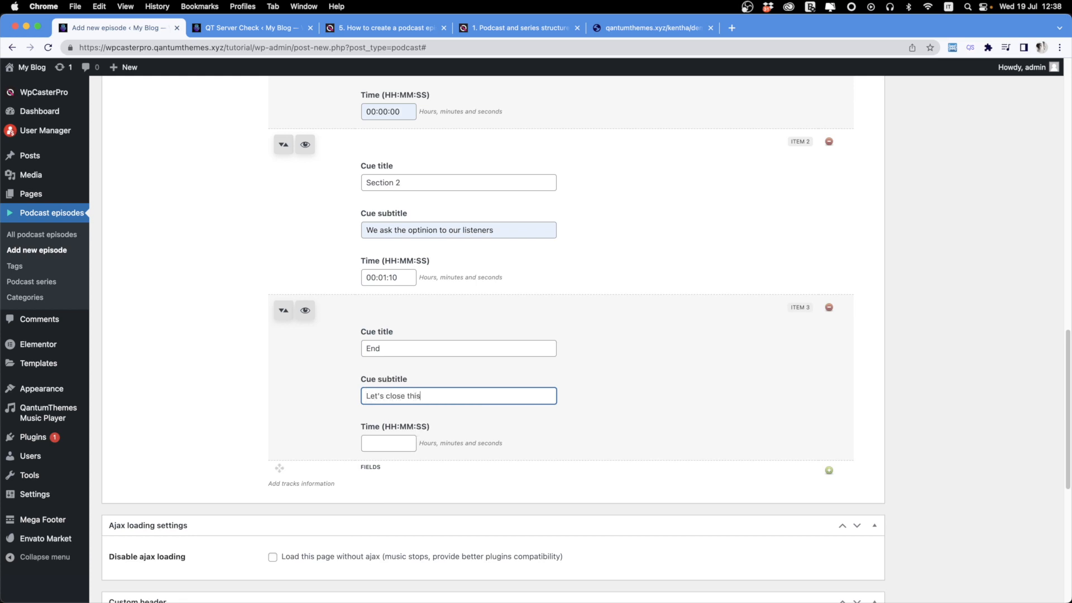
left_click(375, 445)
type("00:01")
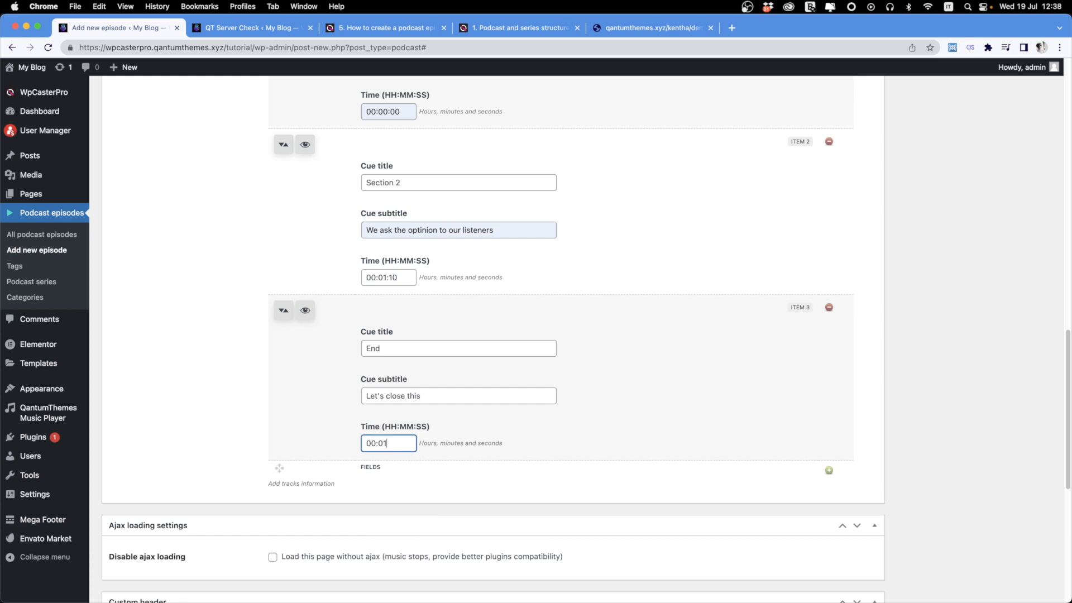
key("Tab")
left_click_drag(403, 446, 364, 449)
left_click(384, 449)
left_click_drag(402, 442, 327, 453)
left_click(385, 447)
Step: Set PDWS-DEMO-SERIES-BANNER-8-TRIBE.jpg, the two men on a yellow background, as the episode's featured image
scroll(734, 435, "up", 15)
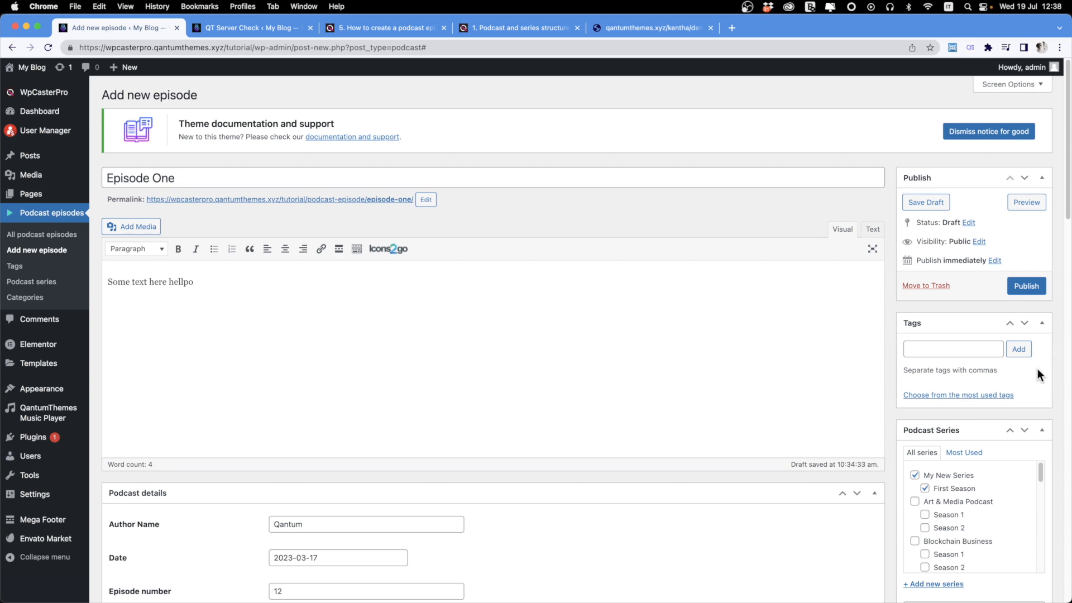
scroll(1037, 371, "down", 5)
scroll(1010, 415, "down", 4)
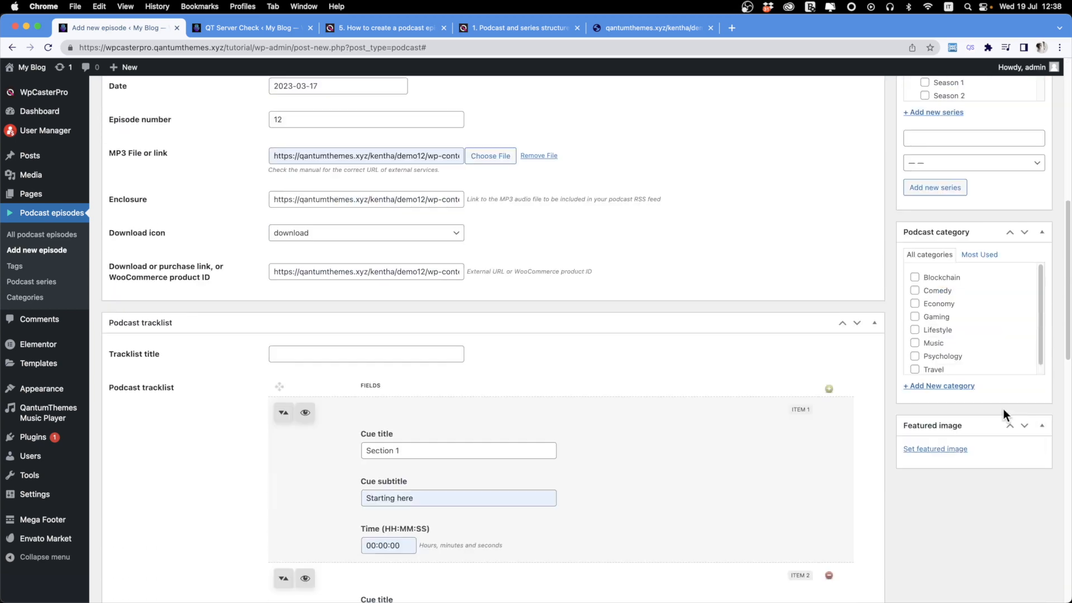
left_click(947, 414)
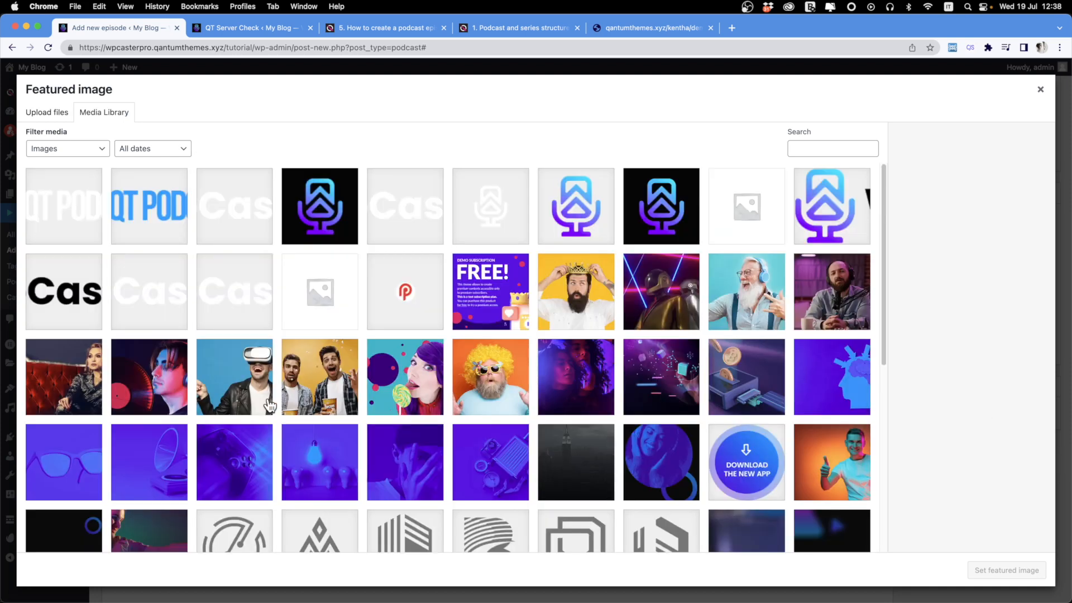
left_click(351, 402)
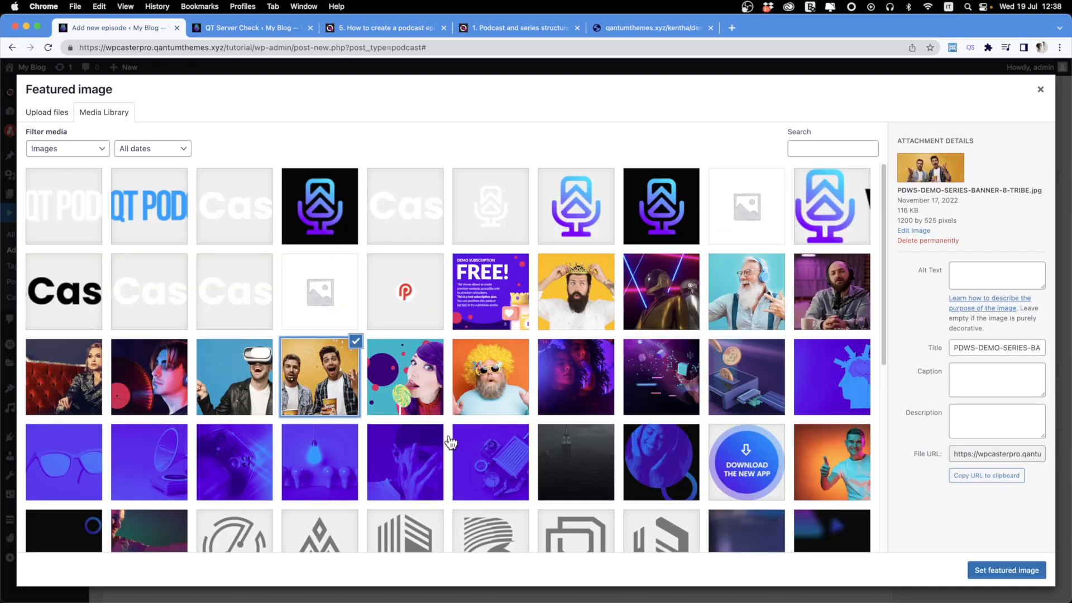
left_click(1002, 570)
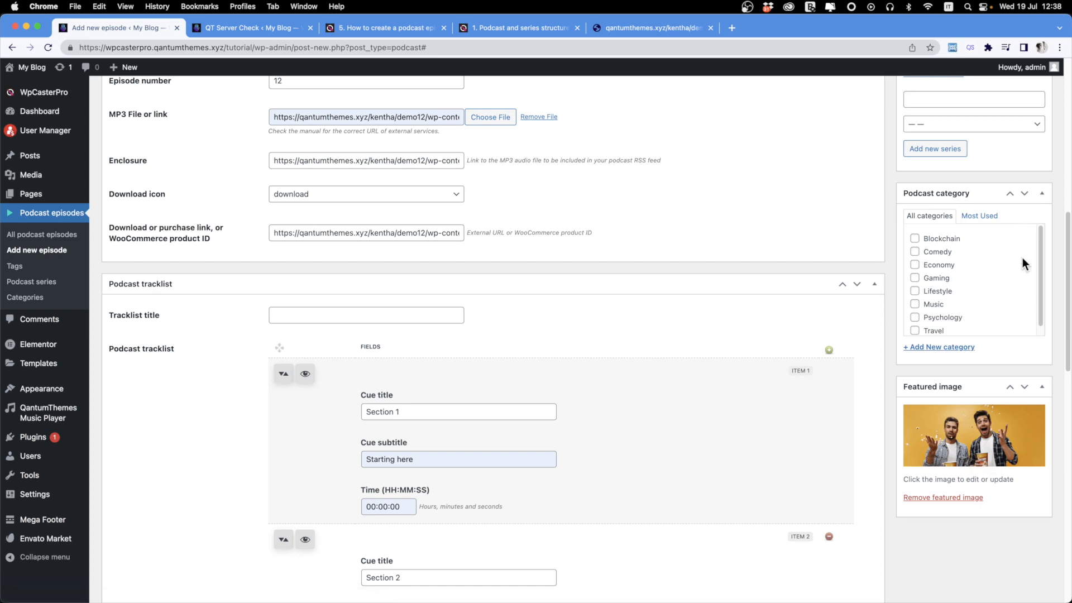
Step: Publish the episode and open its public page in a new tab to check how it looks
scroll(1024, 263, "up", 10)
left_click(1037, 284)
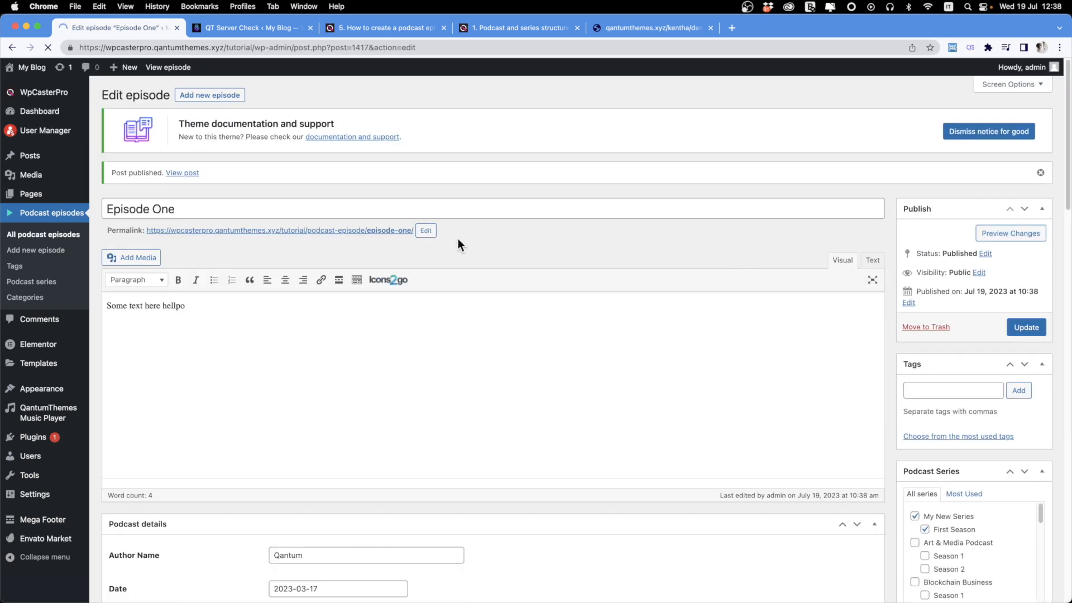
left_click(275, 231, "super")
left_click(349, 29)
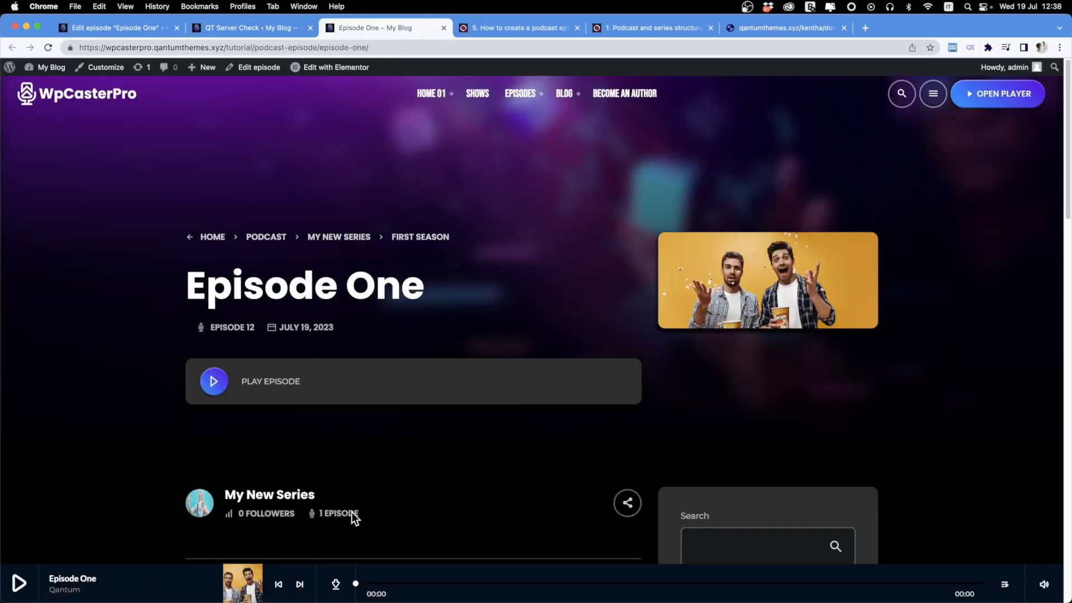
scroll(534, 430, "down", 1)
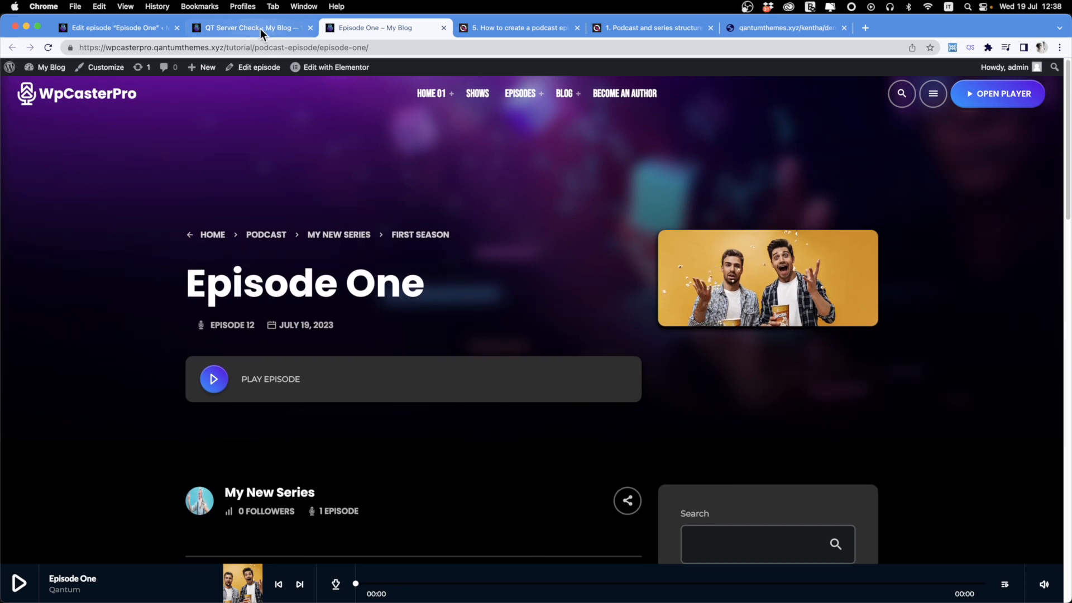
Step: Return to editing the episode, open its featured image selection and load more images from the media library
left_click(121, 28)
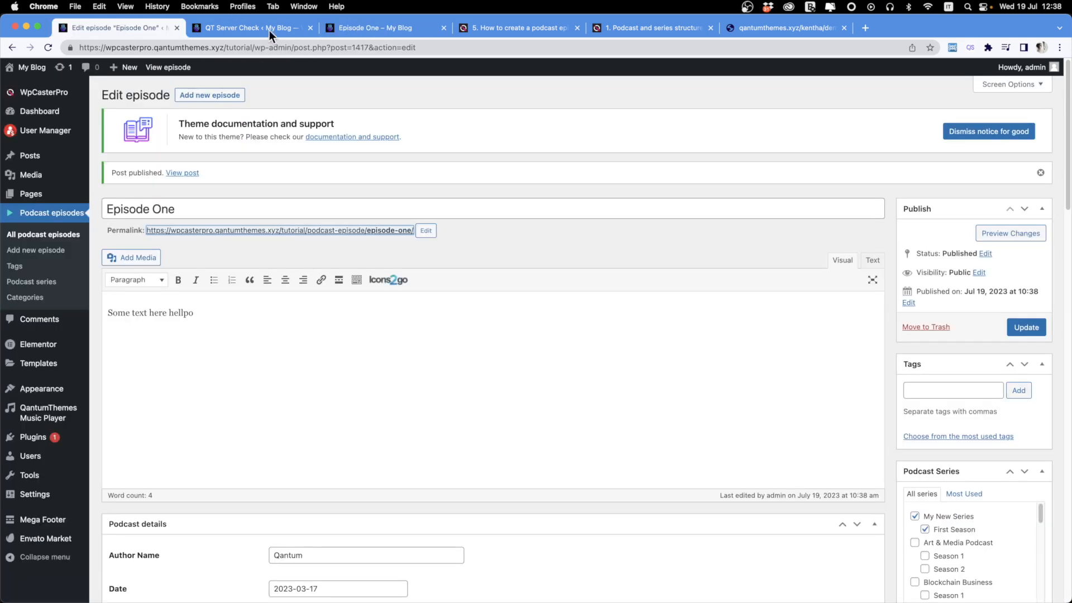
scroll(899, 427, "down", 10)
left_click(933, 431)
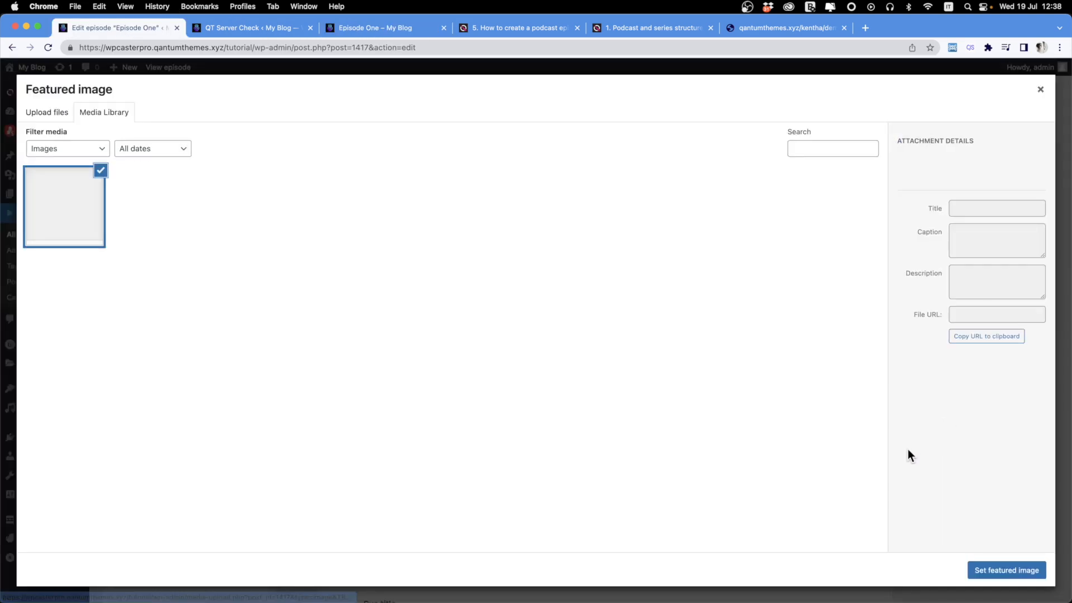
scroll(709, 402, "down", 10)
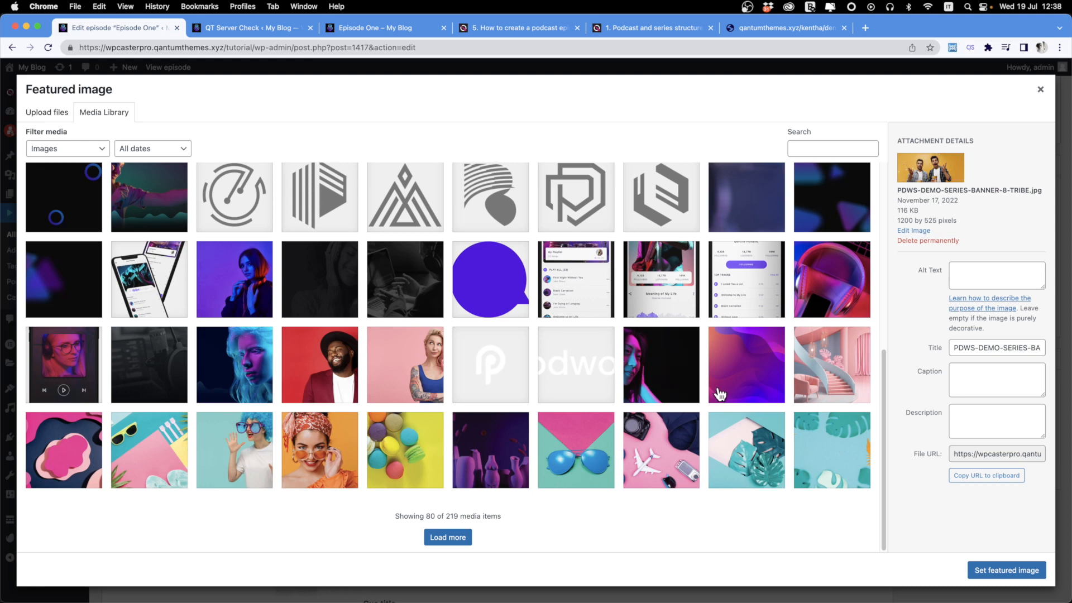
left_click(411, 389)
left_click(431, 481)
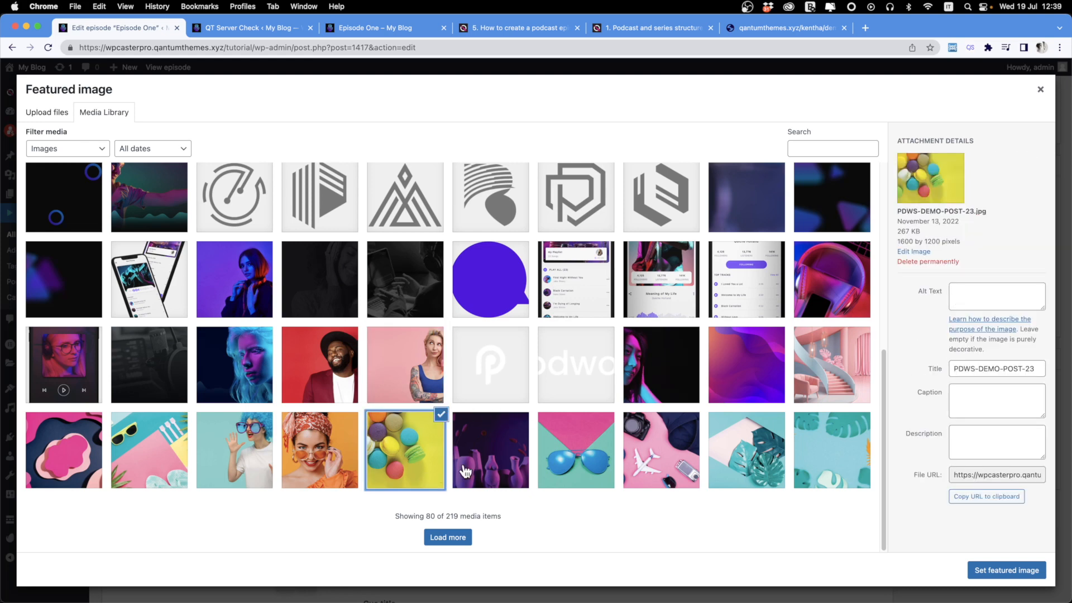
left_click(448, 537)
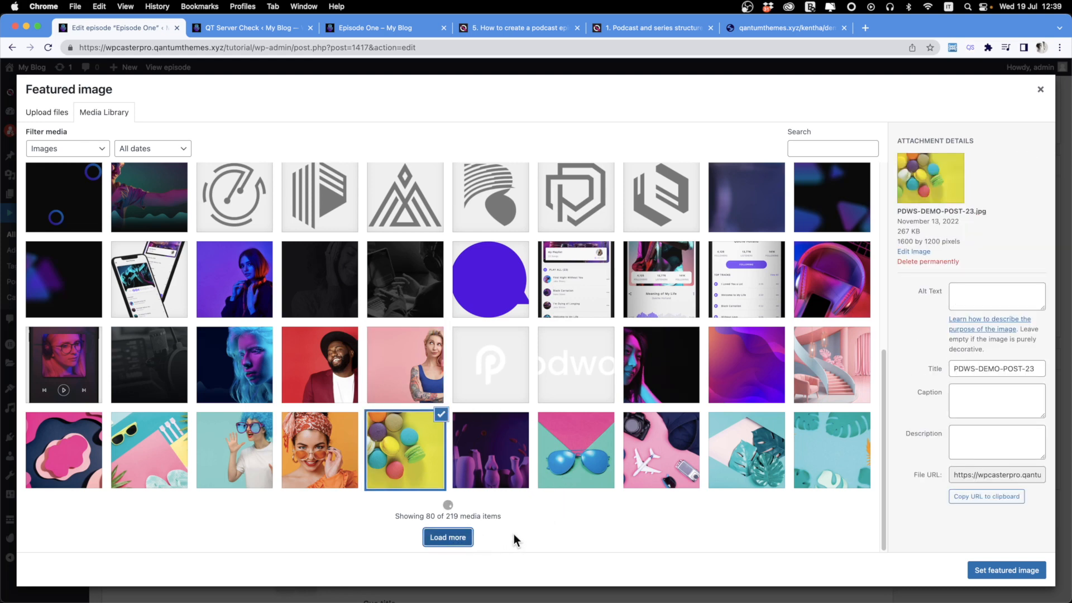
Step: Load the remaining library images and set PDWS-DEMO-COVERS5.jpg, the woman with pink balloons, as the episode's featured image
scroll(502, 458, "down", 5)
left_click(235, 404)
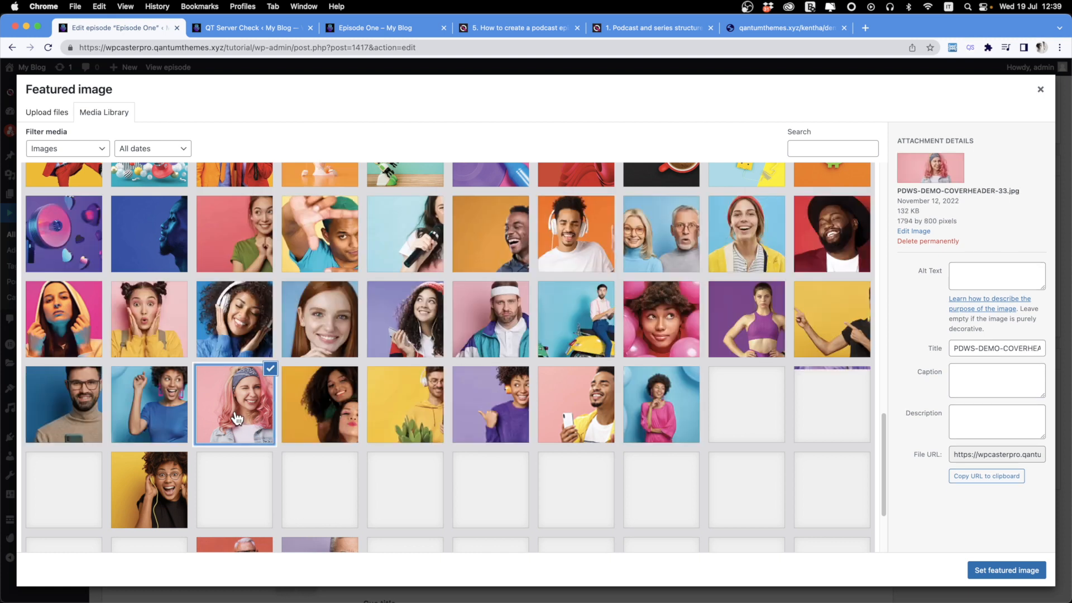
left_click(462, 415)
left_click(400, 519)
scroll(399, 519, "down", 3)
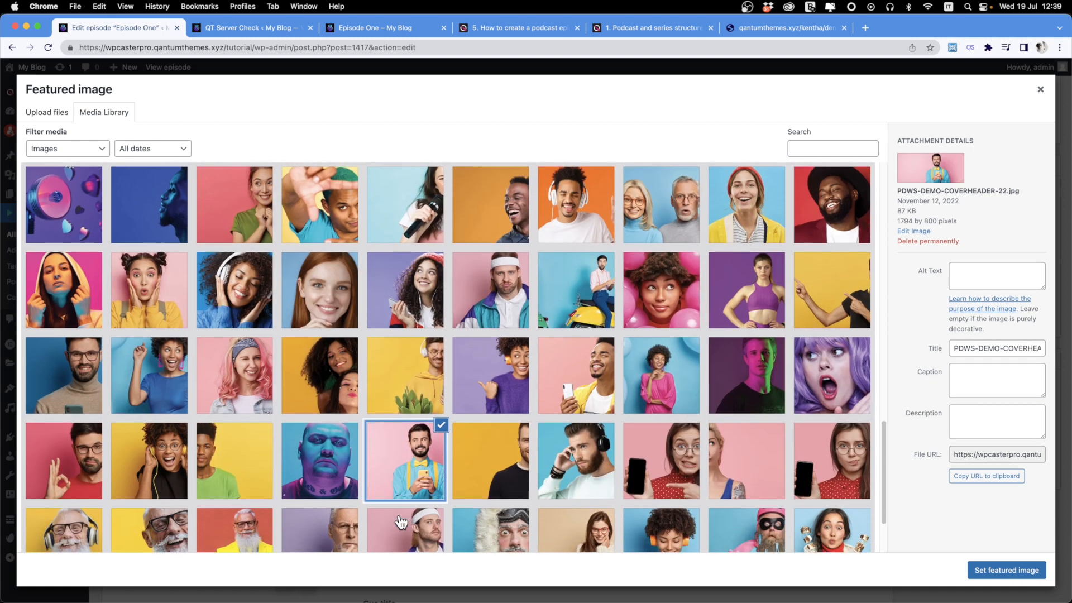
scroll(399, 519, "down", 1)
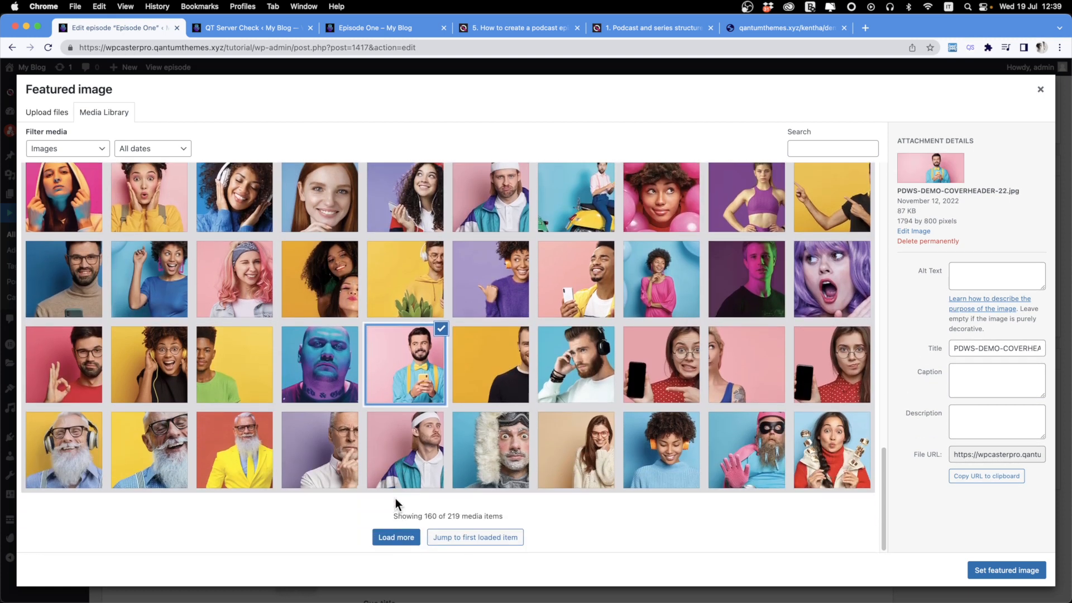
left_click(412, 467)
left_click(397, 538)
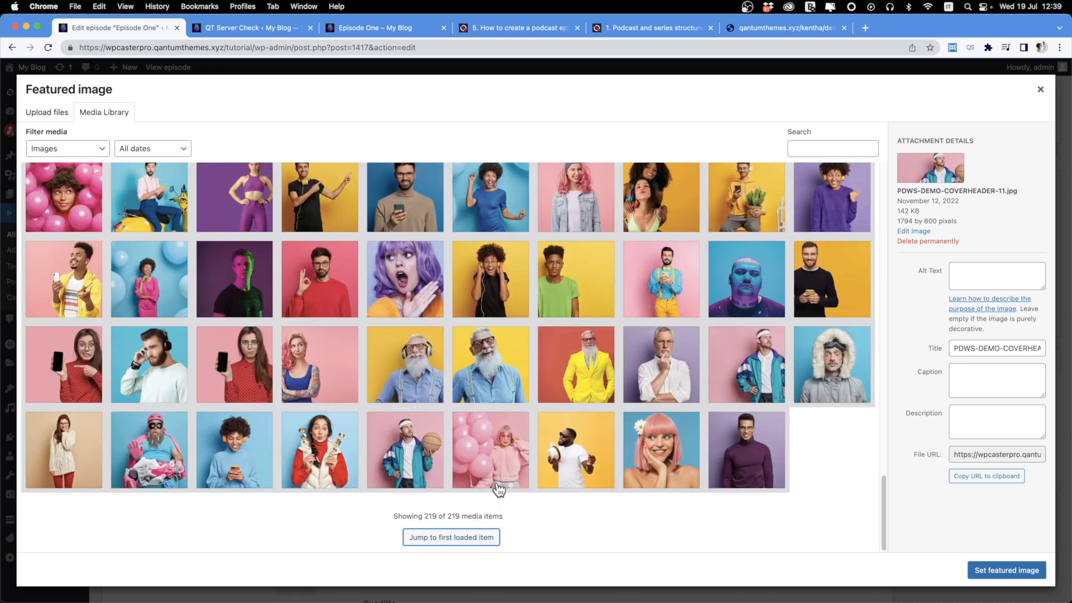
left_click(496, 485)
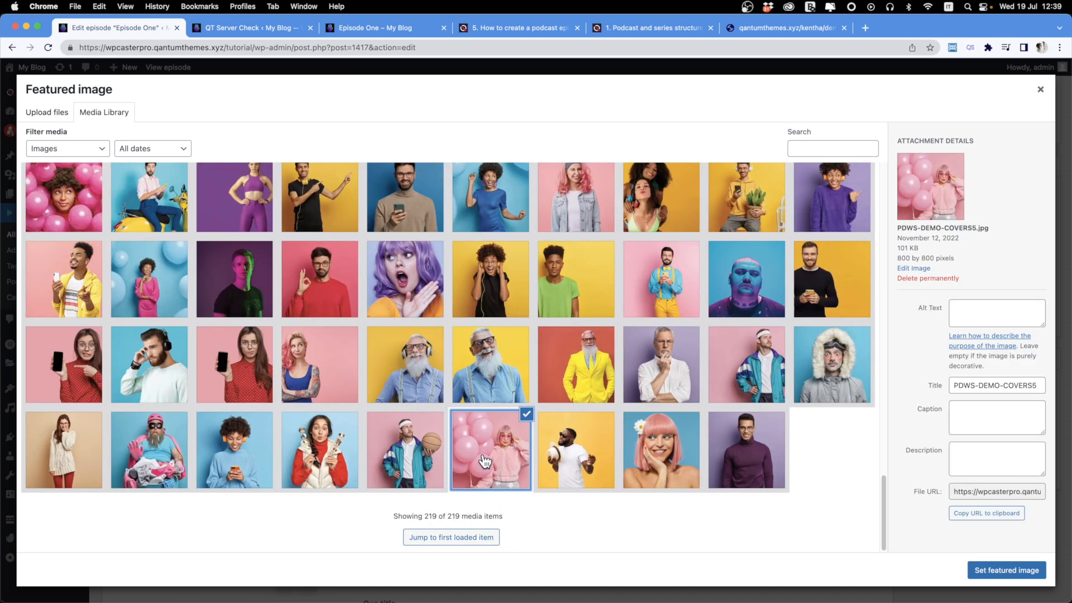
left_click(1005, 570)
Step: Update the episode, then close the QT Server Check page and reload the public Episode One page
scroll(977, 475, "up", 10)
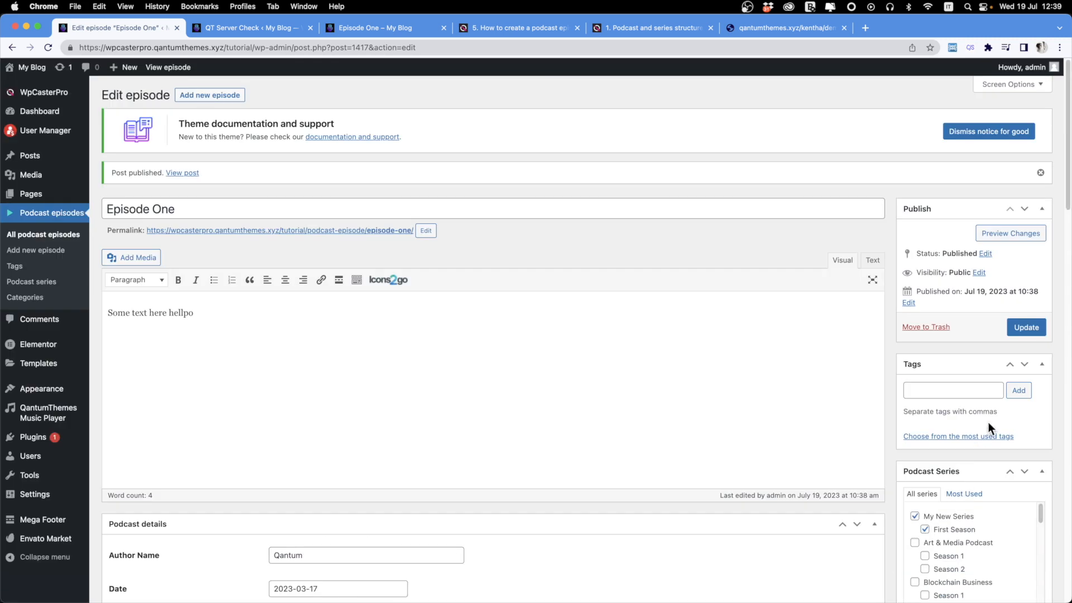
left_click(1026, 328)
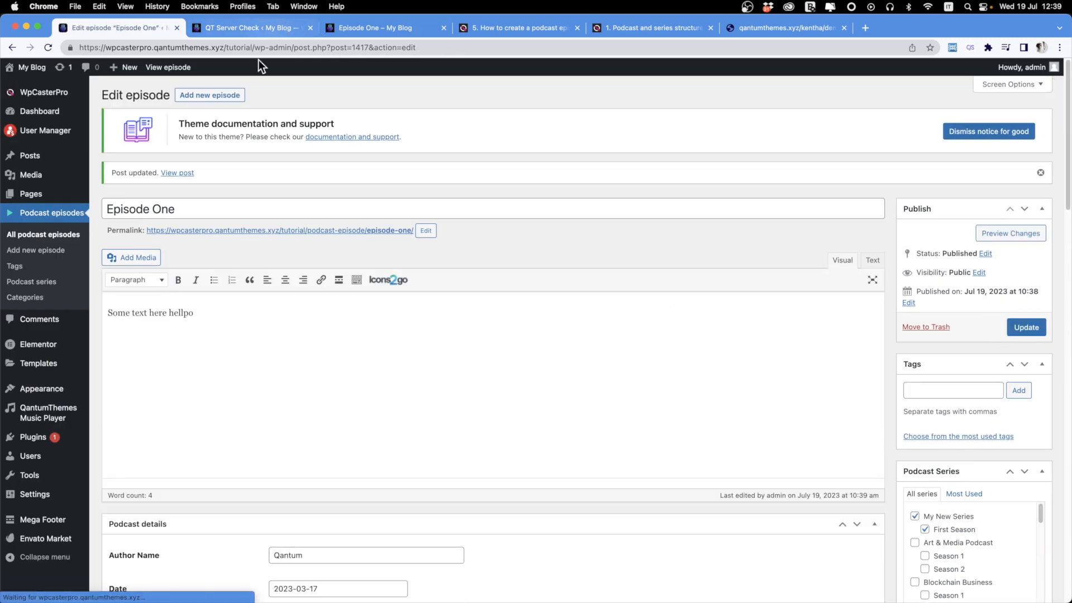
left_click(243, 33)
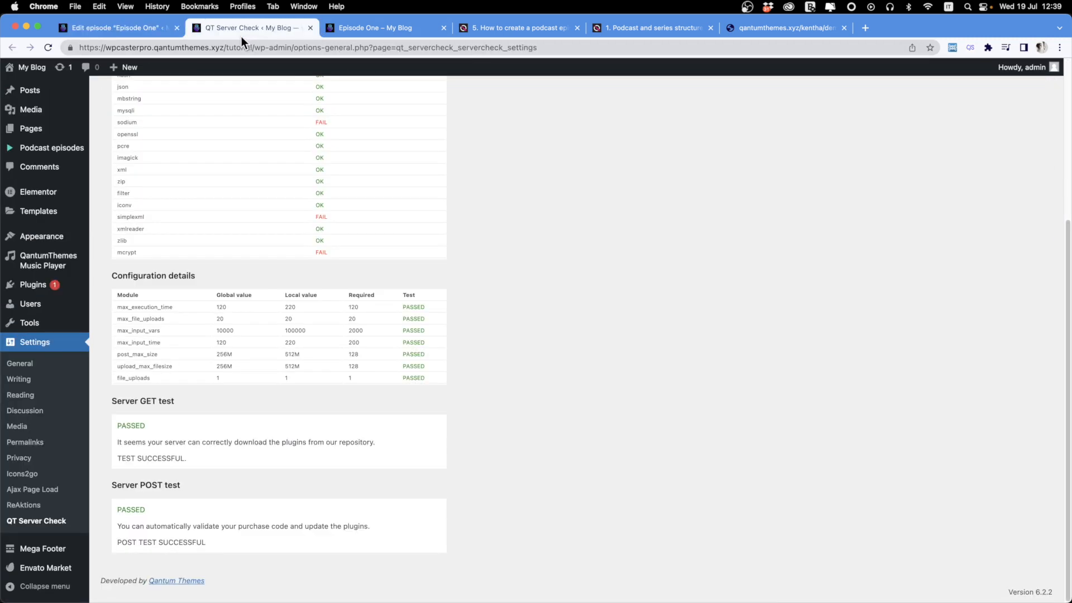
left_click(310, 28)
left_click(48, 48)
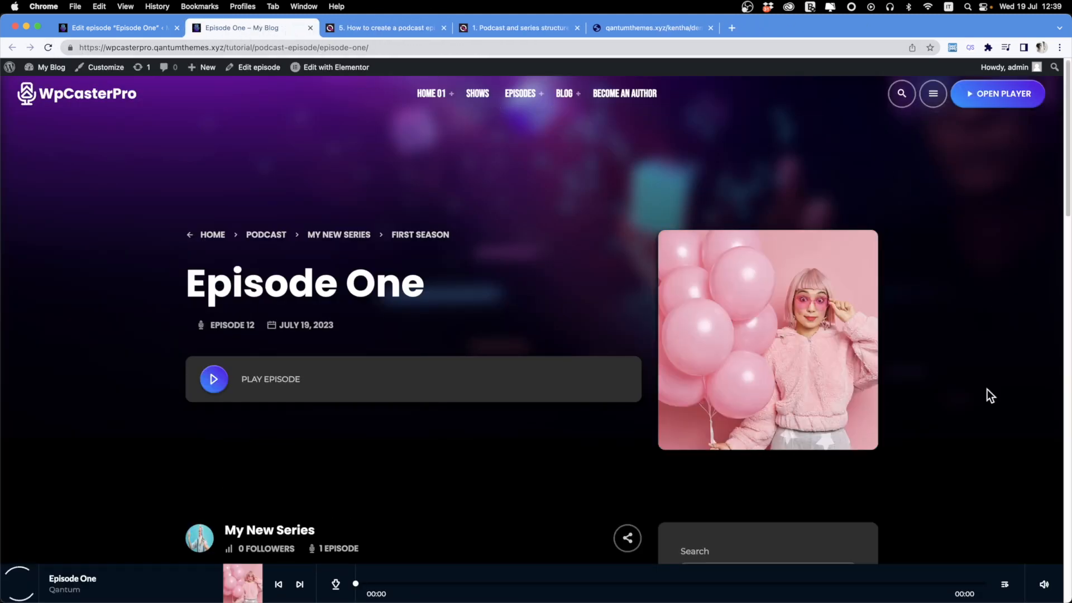
Step: Play Episode One on its public page and try the Section 2 and Section 1 timestamps
left_click(805, 361)
left_click(1050, 72)
scroll(502, 268, "down", 6)
scroll(201, 255, "up", 4)
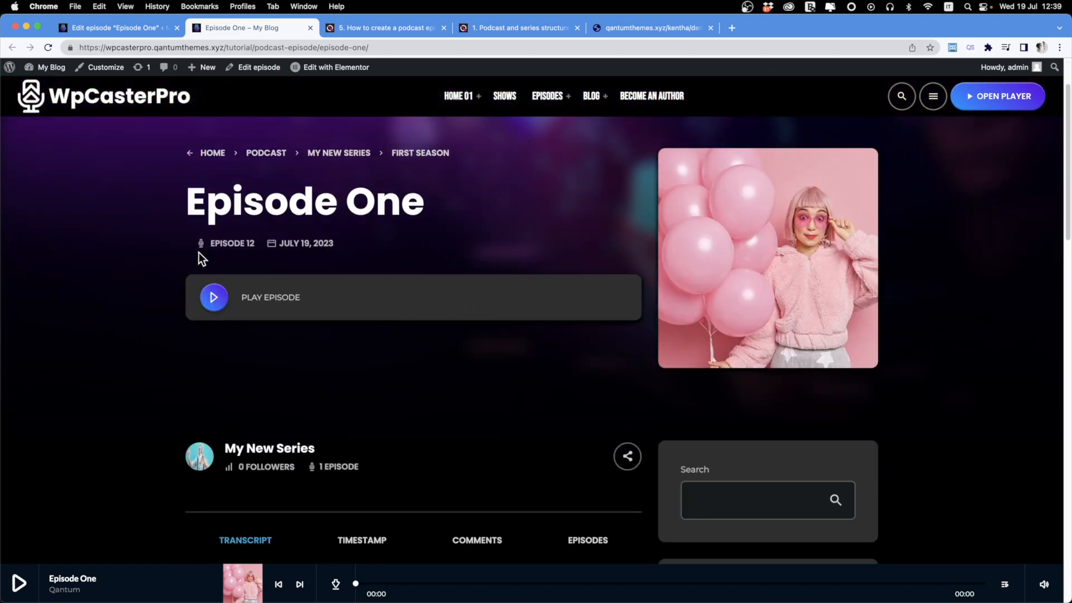
left_click(212, 299)
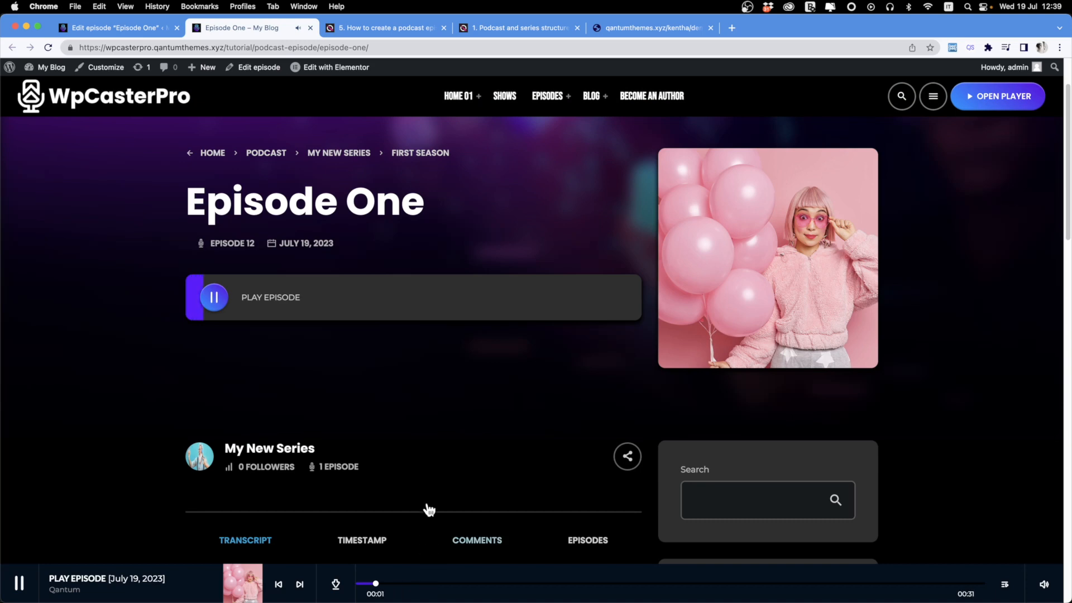
scroll(425, 532, "down", 5)
left_click(363, 223)
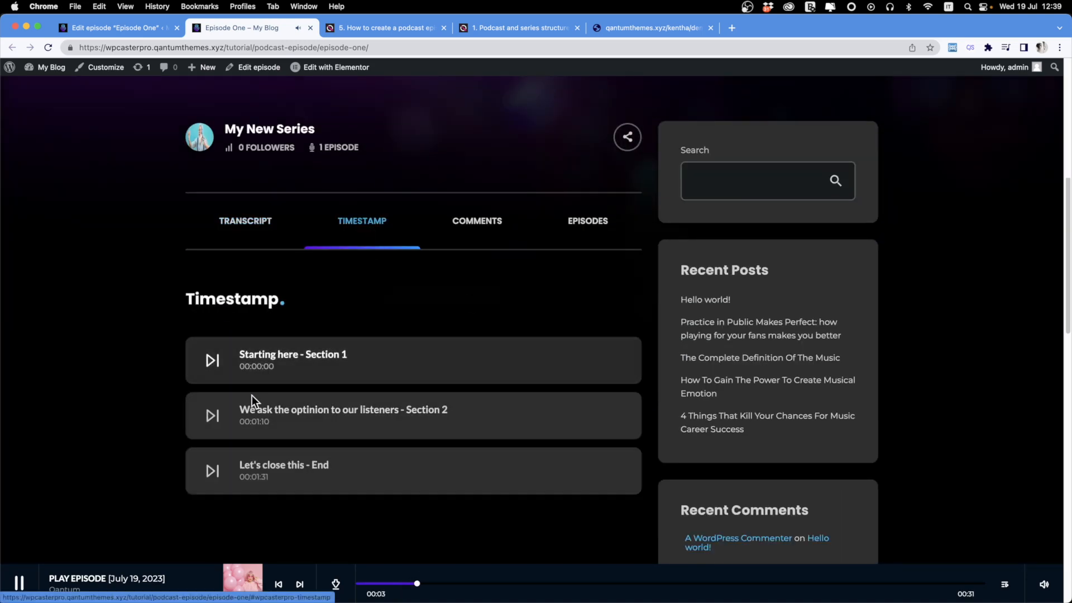
left_click(210, 422)
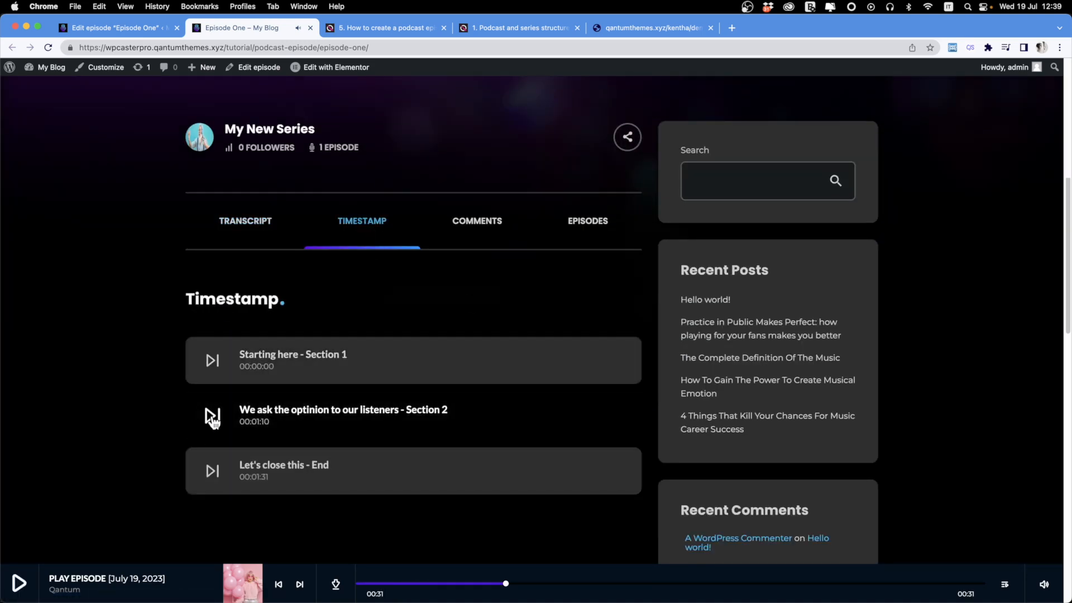
left_click(211, 361)
left_click(207, 394)
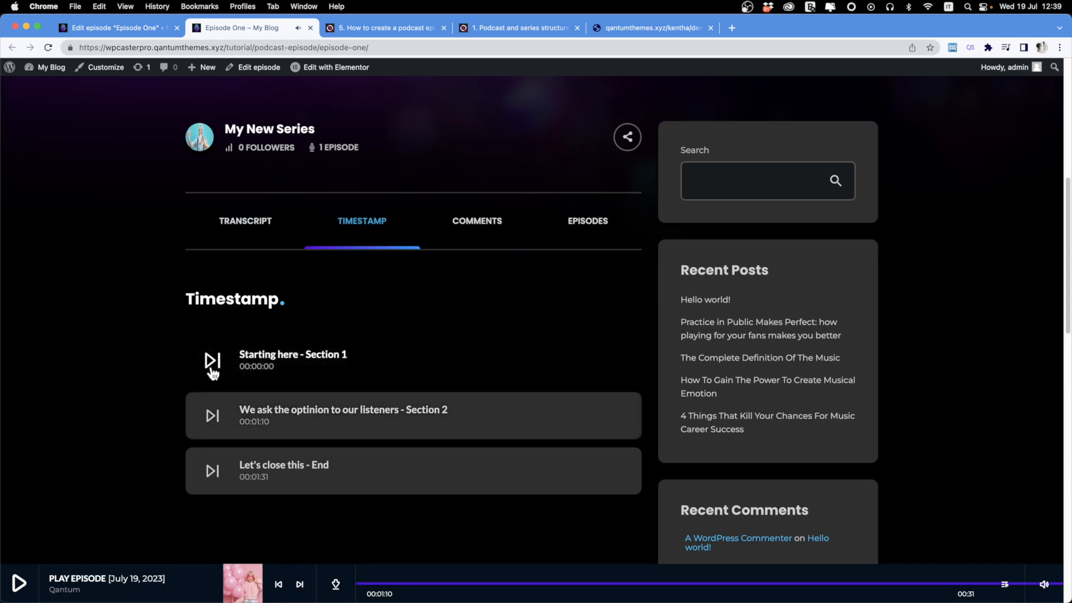
Step: View the comments, episodes and transcript sections of the public episode page
left_click(478, 223)
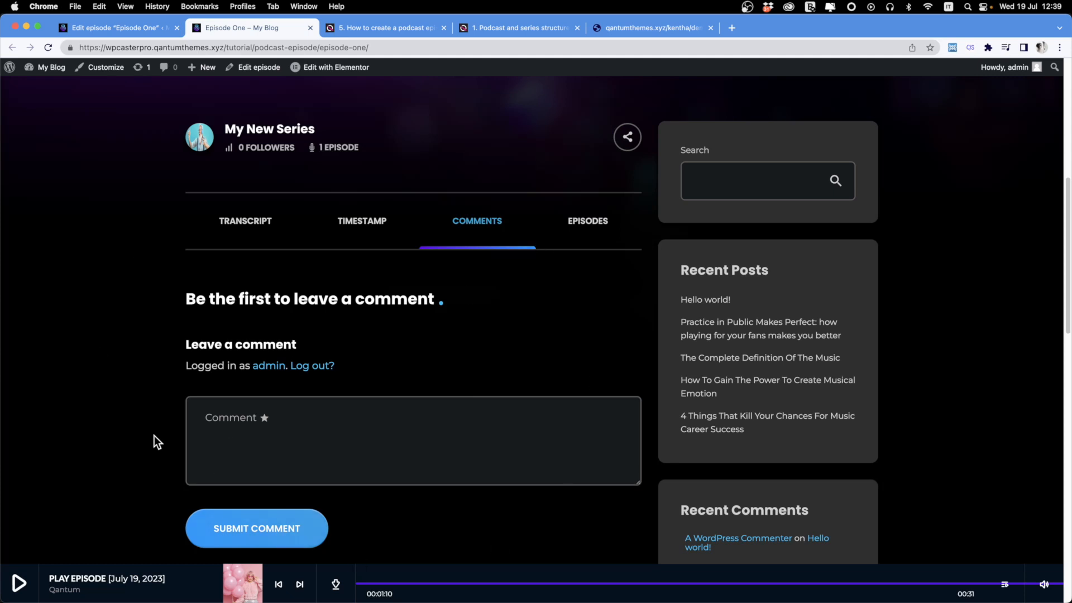
left_click(584, 223)
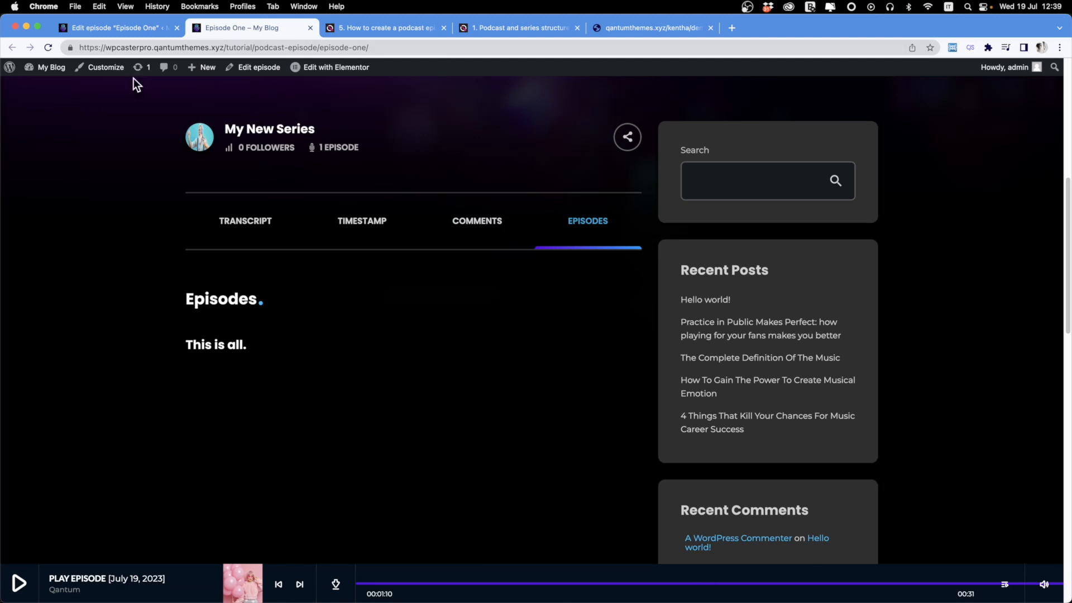
left_click(241, 222)
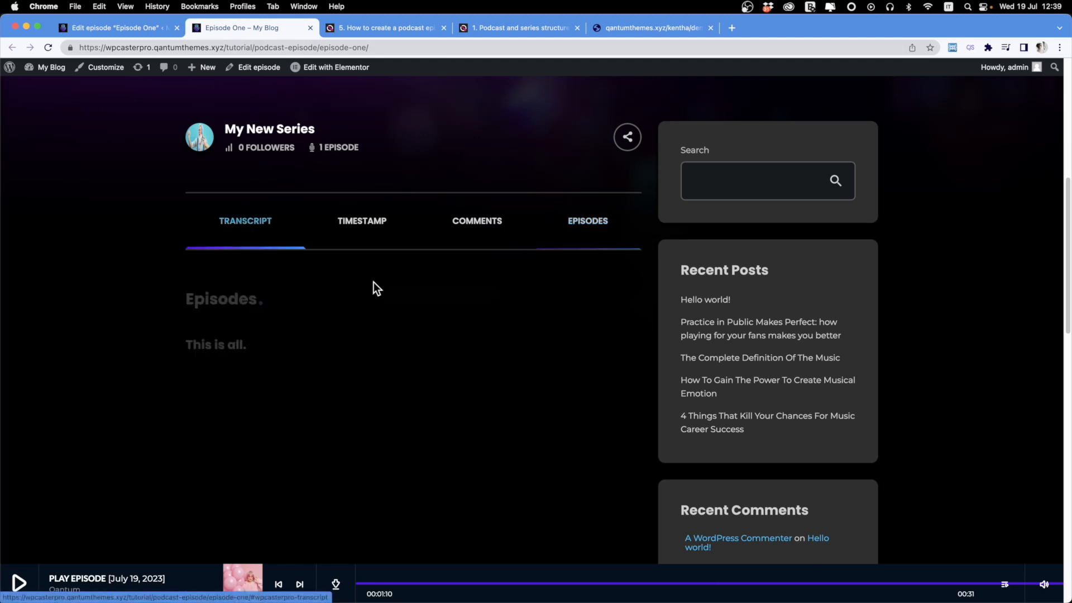
scroll(447, 335, "up", 2)
scroll(491, 385, "up", 5)
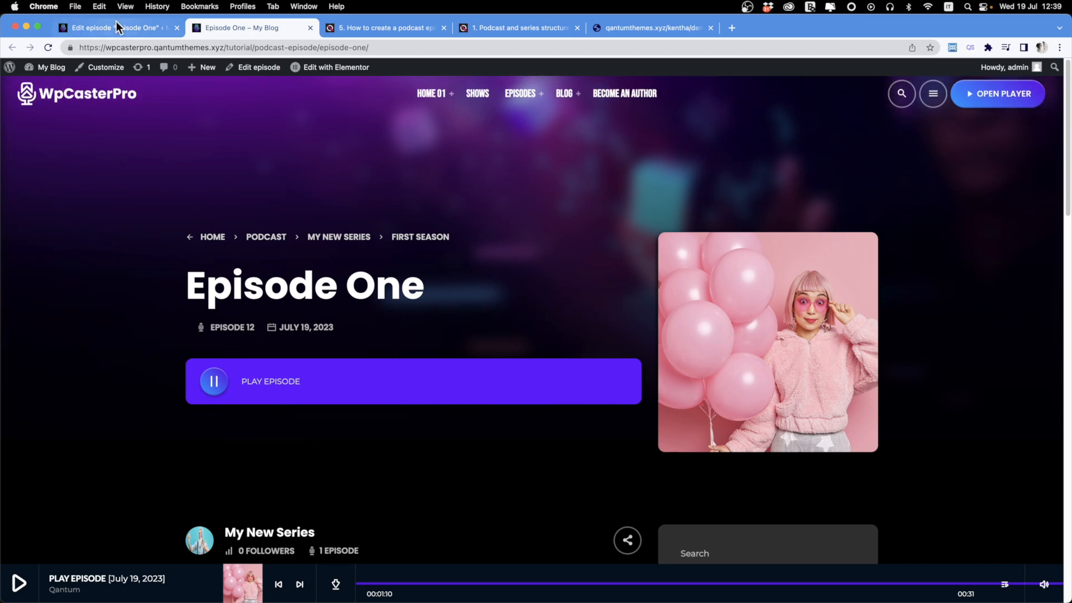
Step: Go back to the site admin and review the podcast categories and the full list of tags
left_click(118, 29)
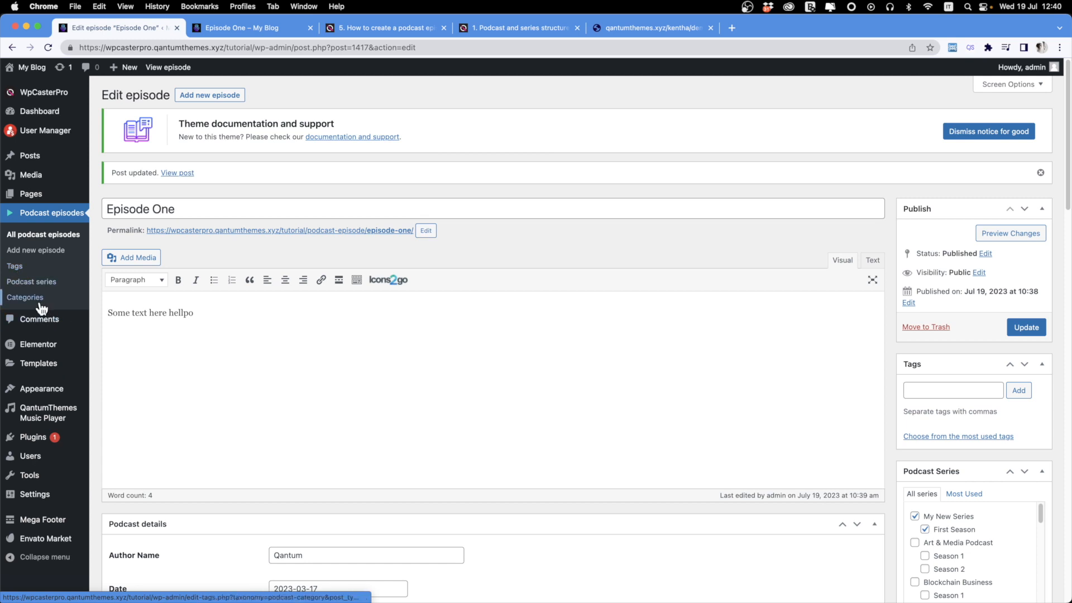
left_click(260, 26)
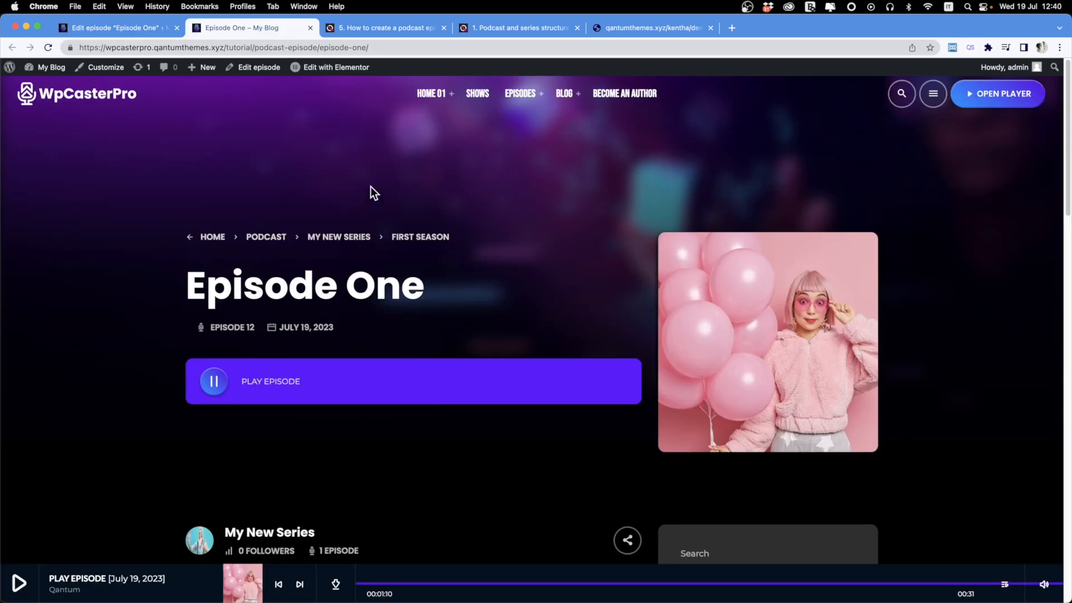
left_click(95, 22)
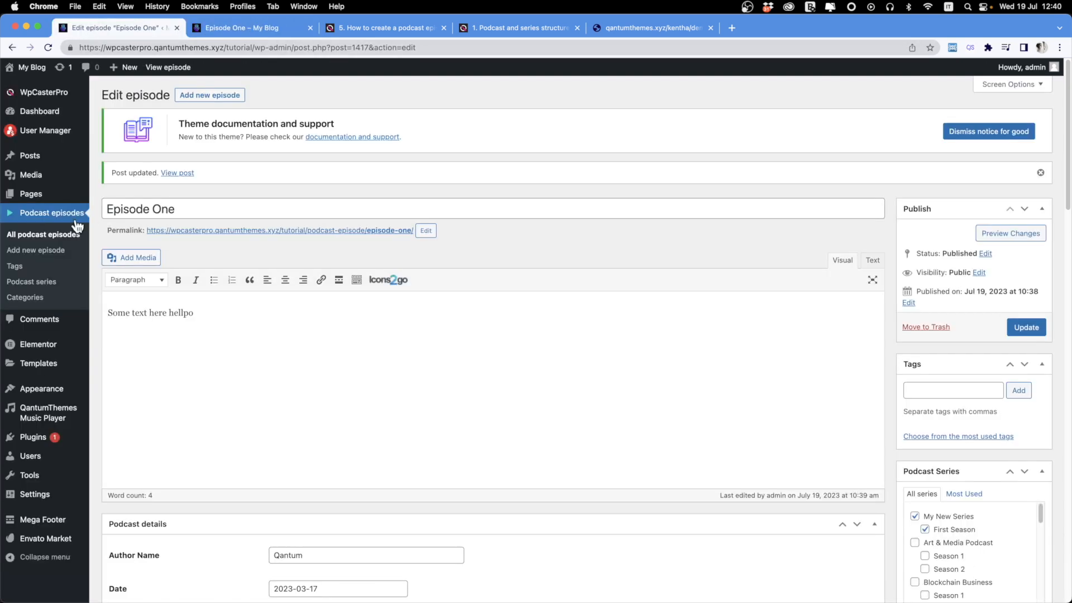
left_click(17, 300)
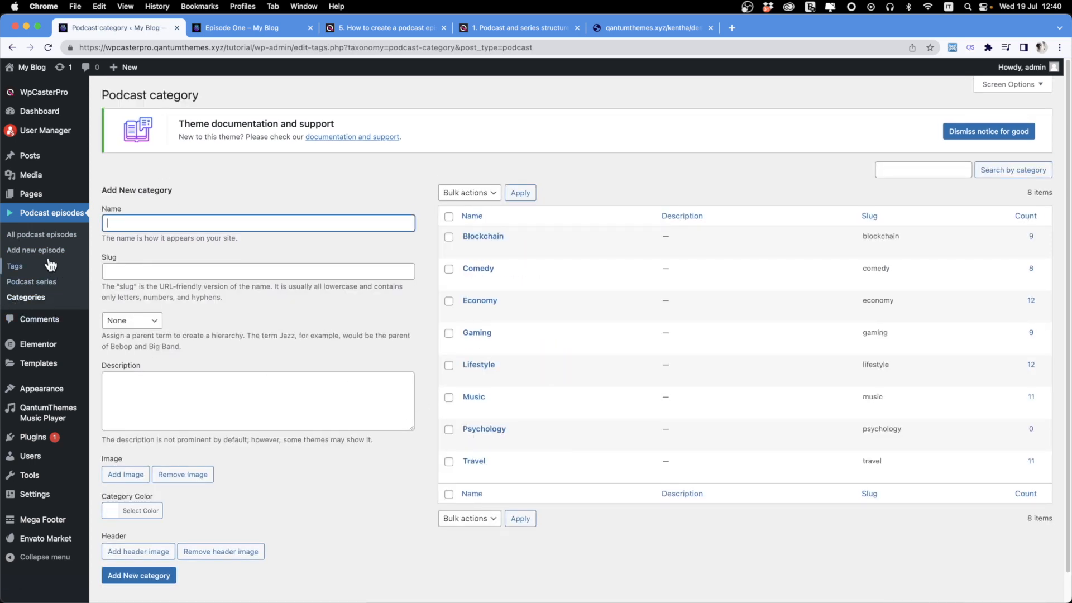
left_click(25, 267)
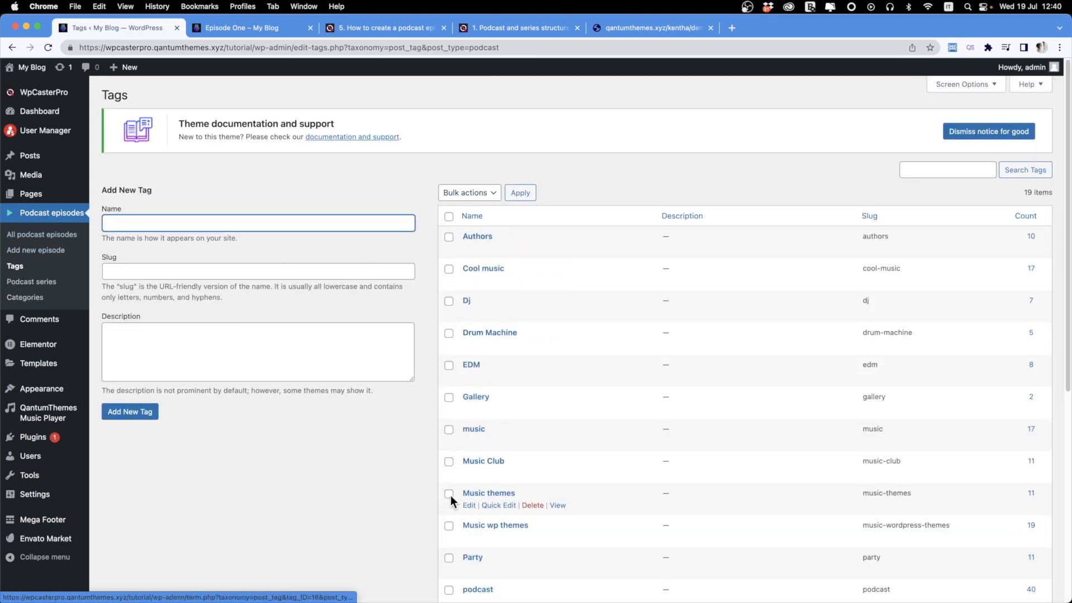
left_click(317, 498)
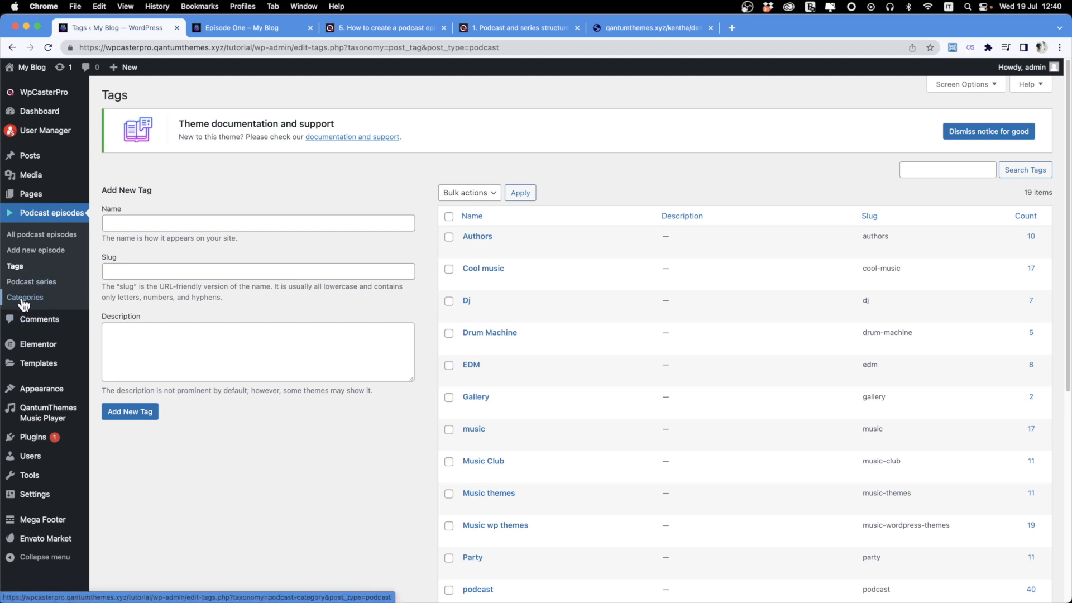
left_click(9, 271)
scroll(487, 454, "down", 5)
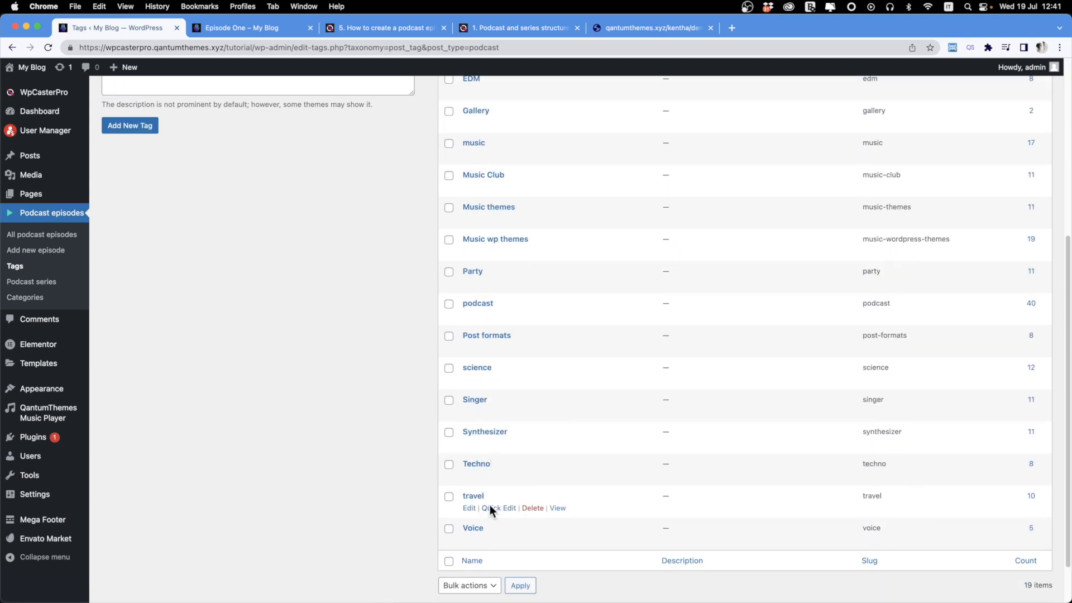
Step: Return to the podcast categories and open the Blockchain category's public page in a new tab
left_click(38, 298)
left_click(407, 535)
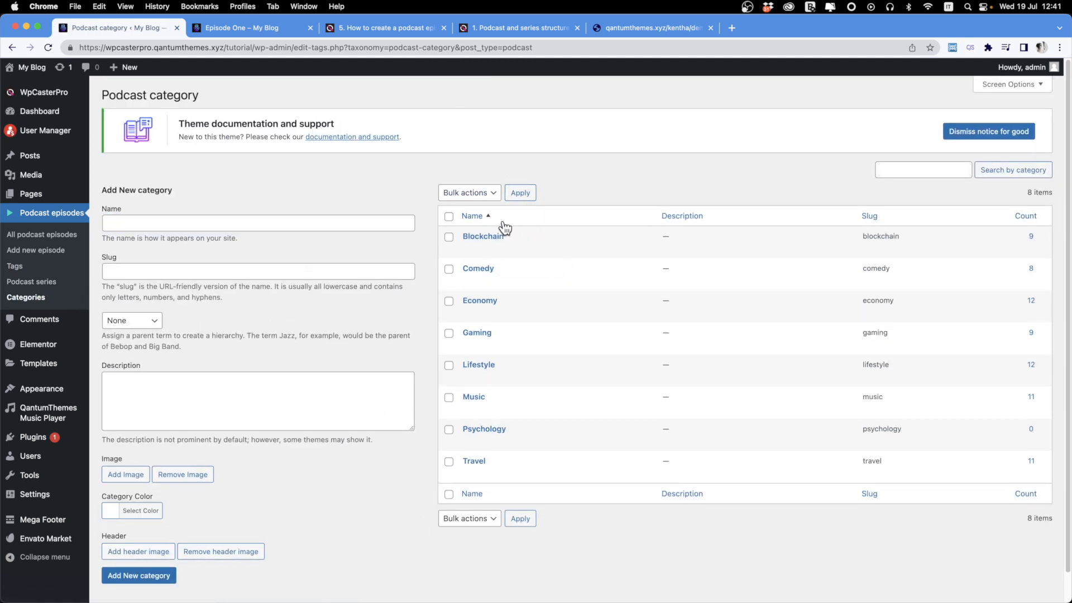
left_click(557, 249, "super")
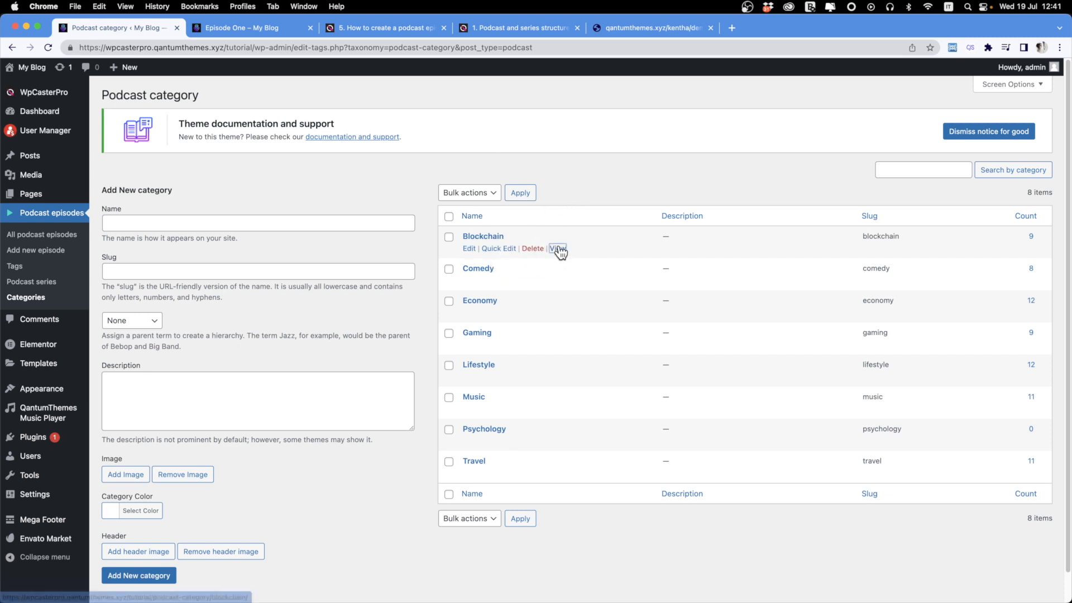
Step: Look through the episodes on the Blockchain category page and open "Demystifying Quantum Computing: A Beginner's Guide"
left_click(343, 28)
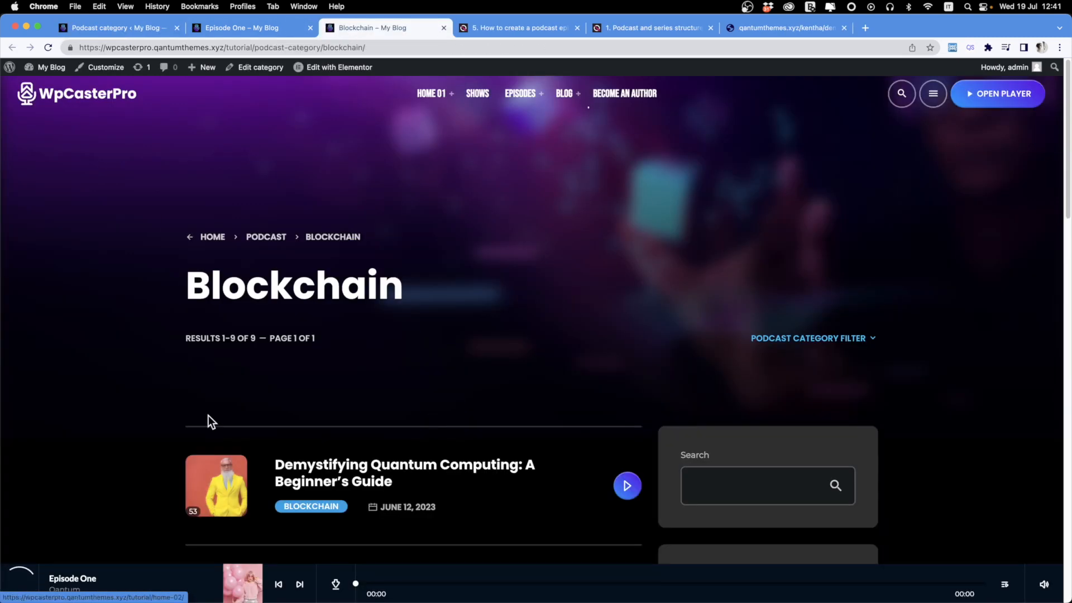
scroll(246, 243, "down", 5)
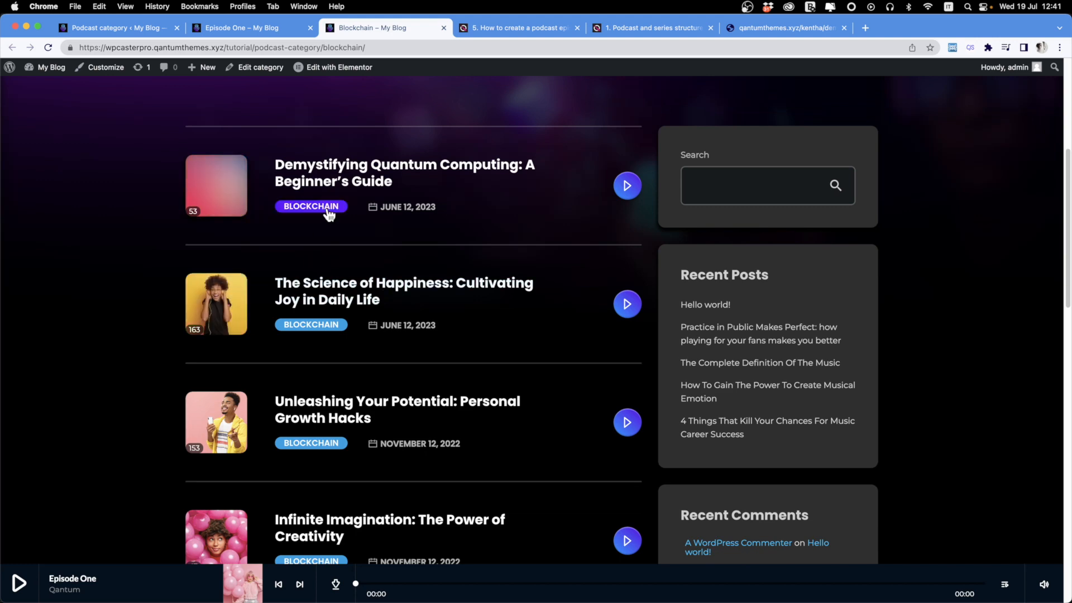
scroll(502, 251, "down", 2)
scroll(551, 303, "down", 5)
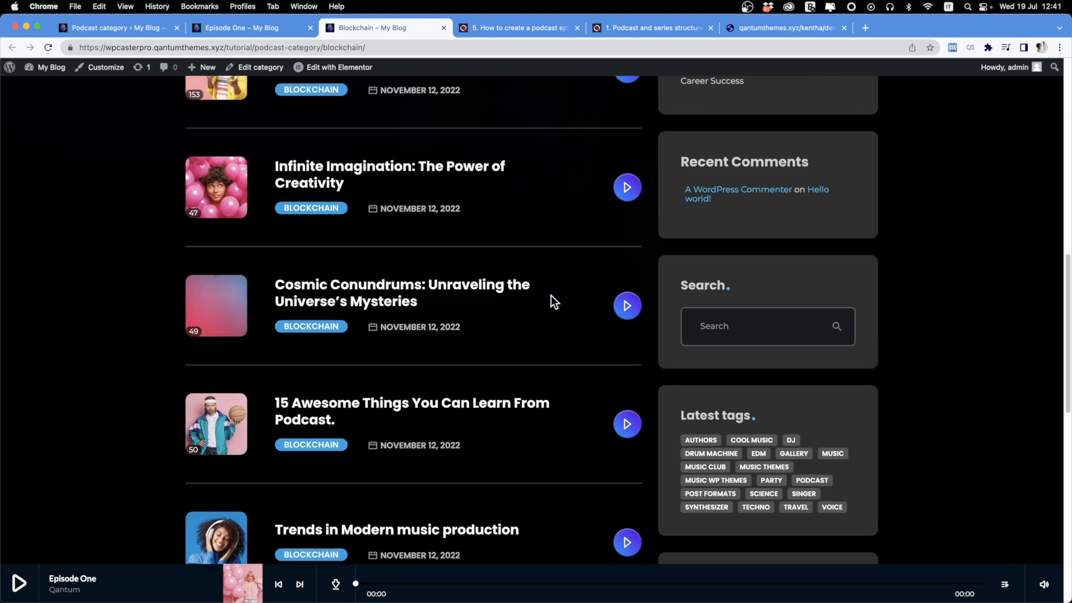
scroll(551, 296, "down", 5)
scroll(551, 299, "up", 15)
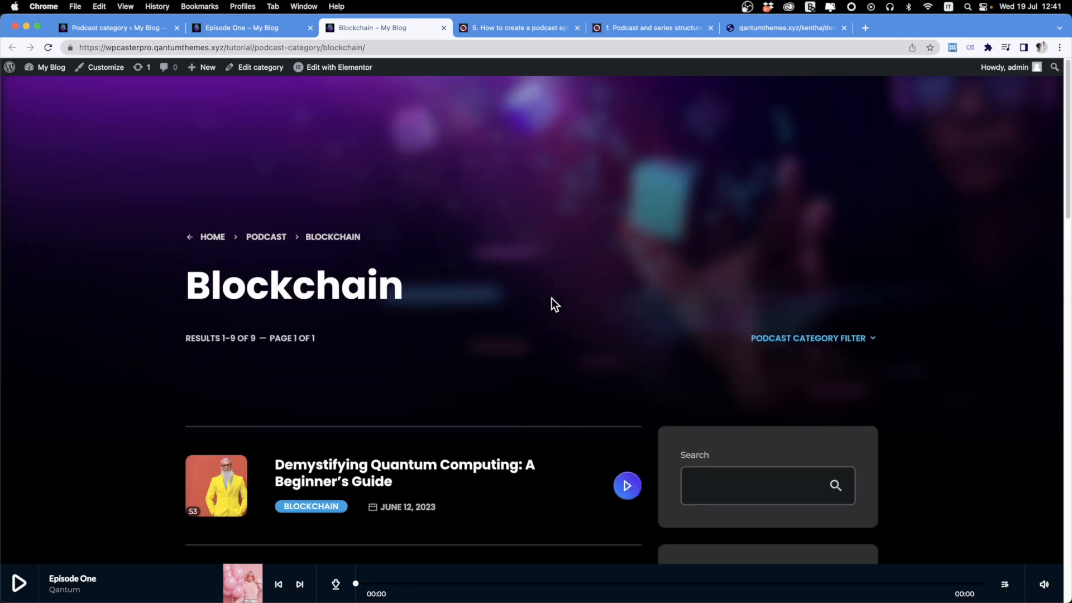
left_click(345, 464)
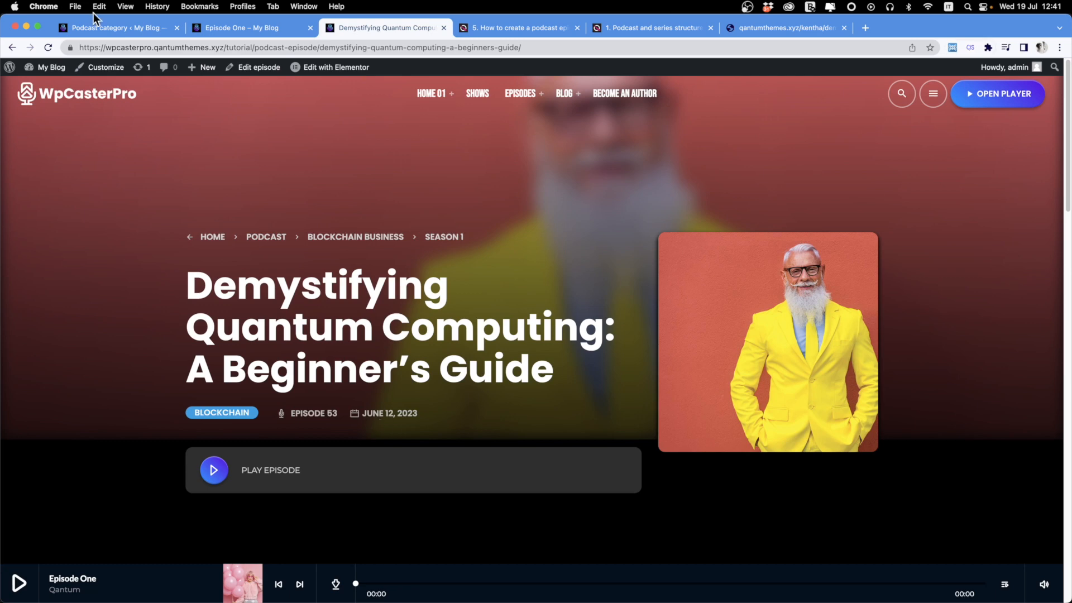
Step: Review the article list in the online manual's "3. Podcasts and Episodes" section and return to the podcast category admin page
left_click(81, 27)
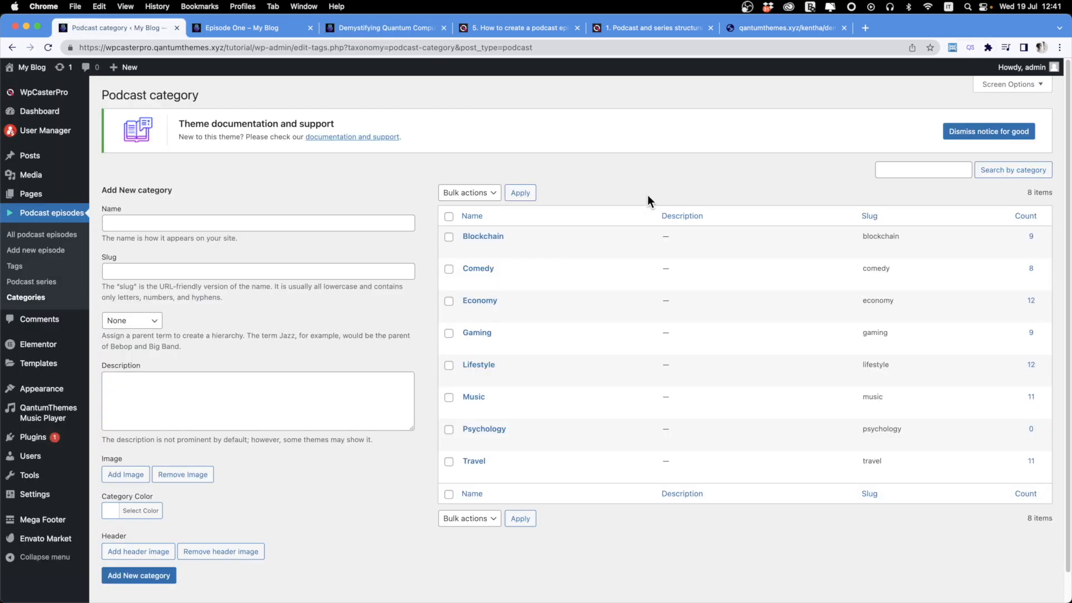
left_click(490, 28)
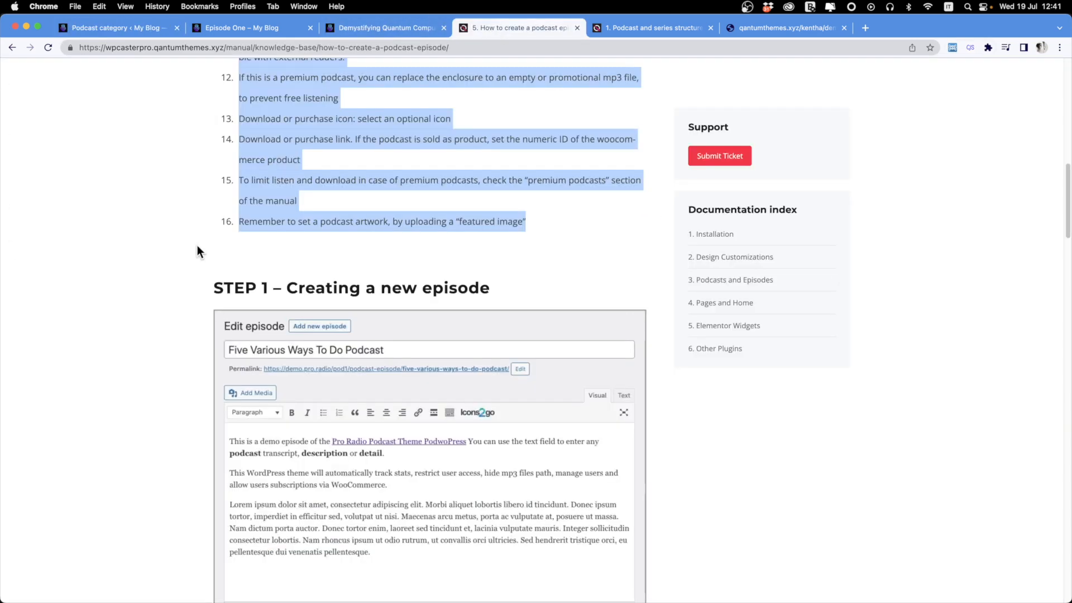
scroll(173, 236, "up", 10)
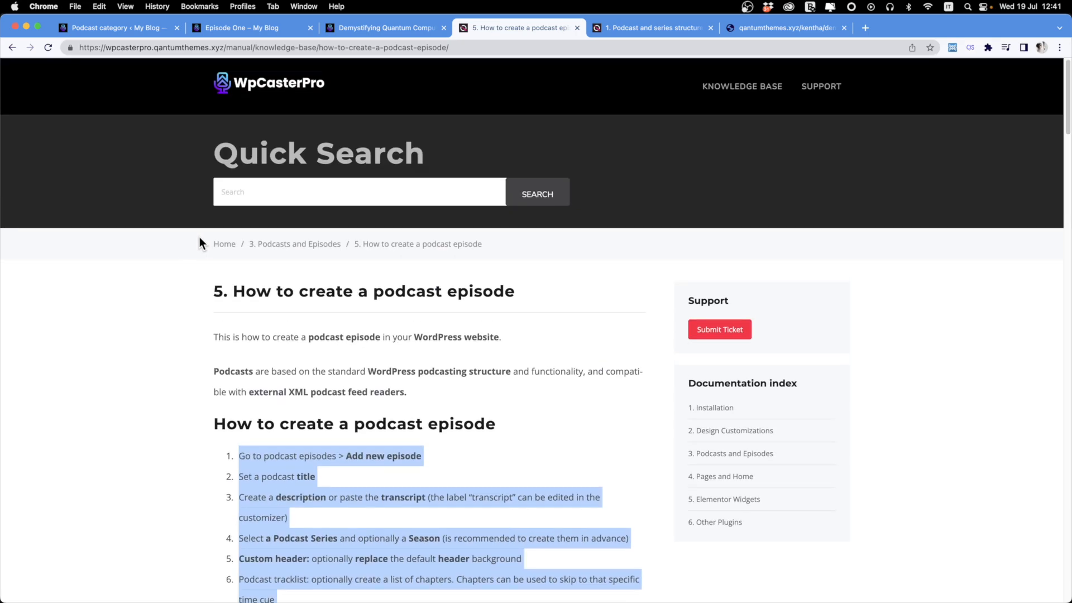
left_click(290, 249)
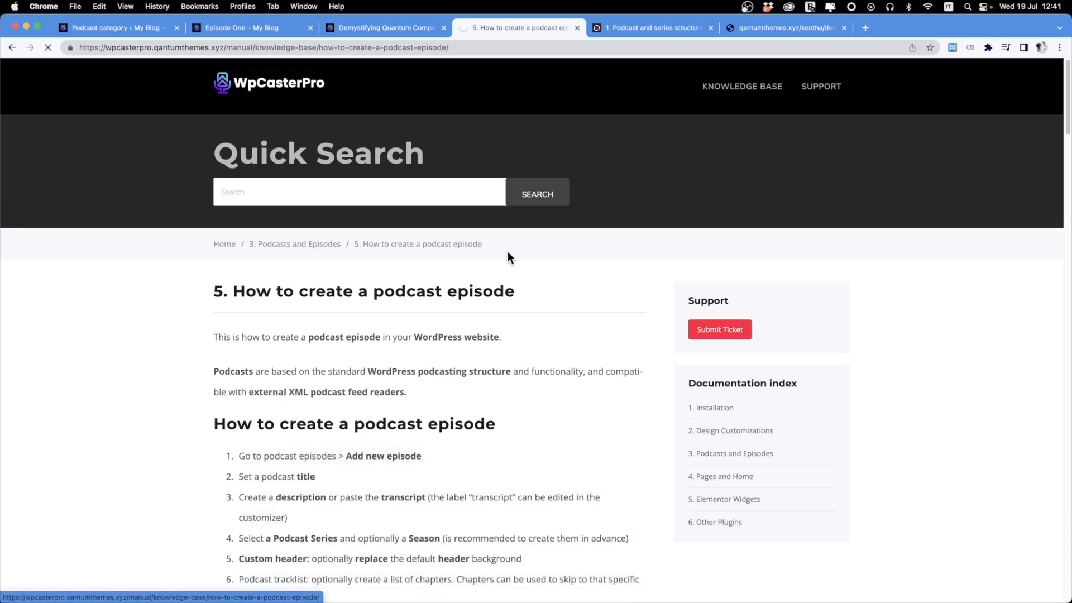
scroll(458, 278, "down", 1)
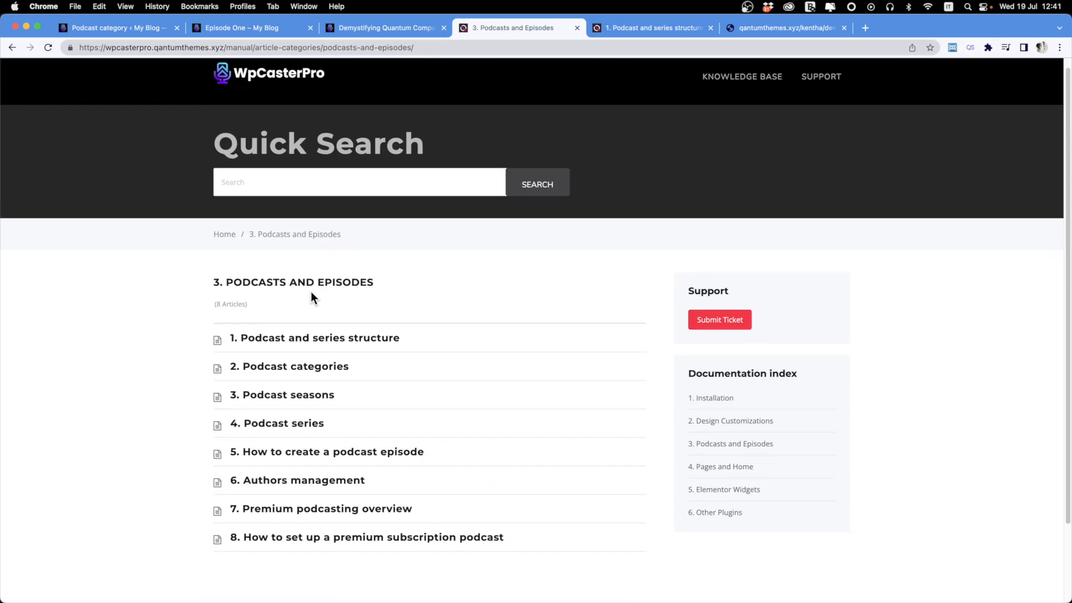
scroll(317, 302, "down", 3)
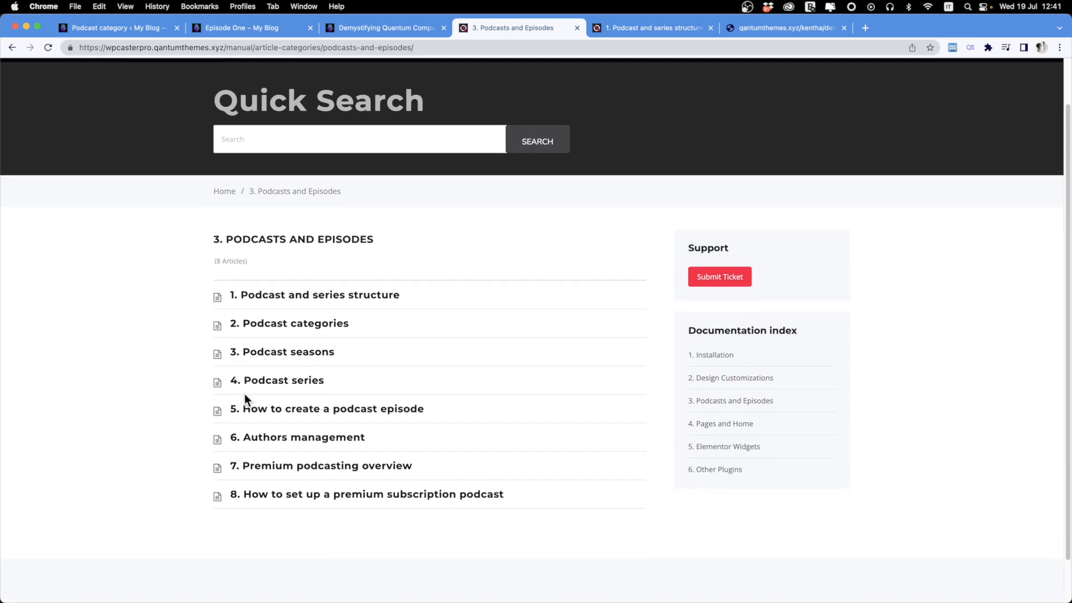
scroll(240, 397, "down", 3)
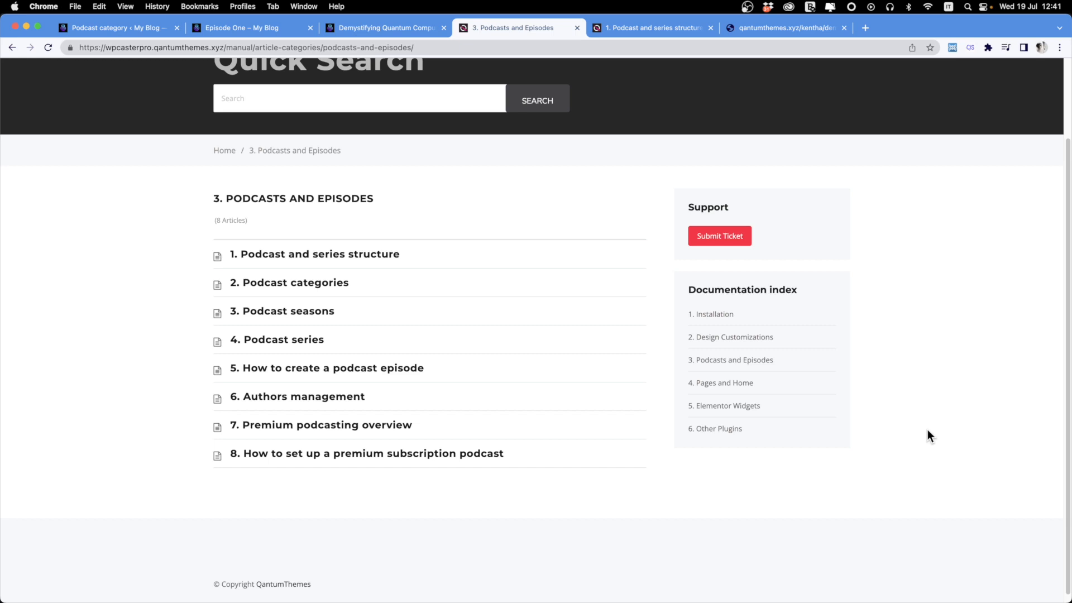
left_click(80, 27)
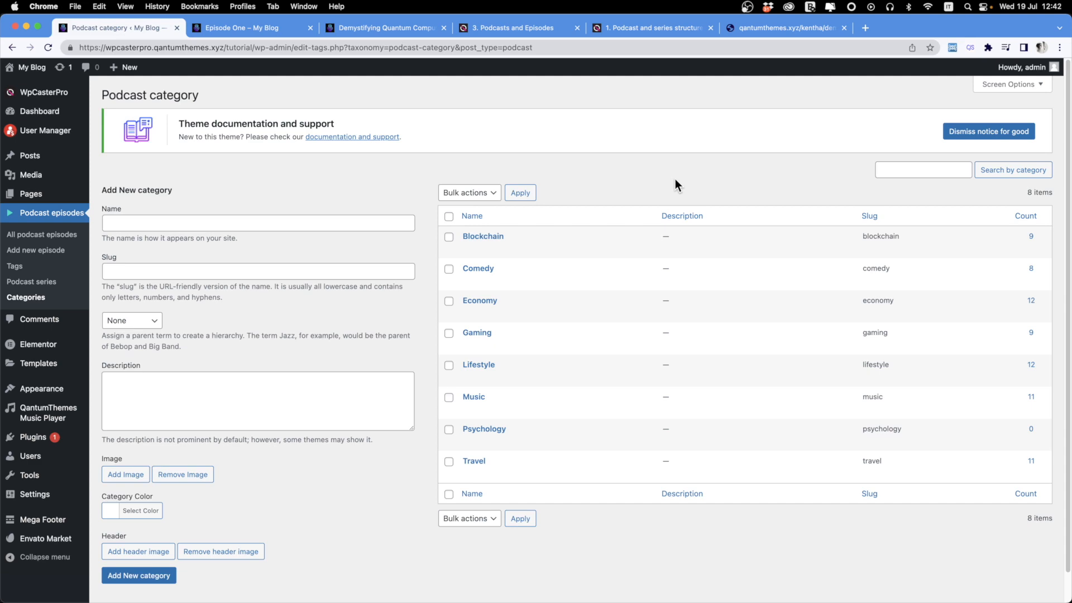
left_click(747, 7)
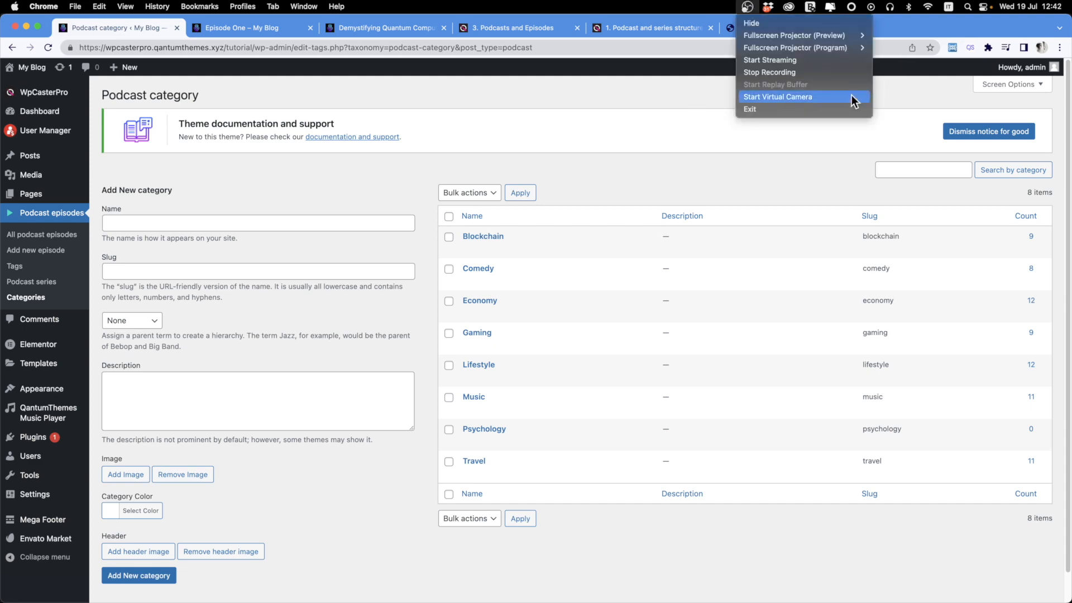